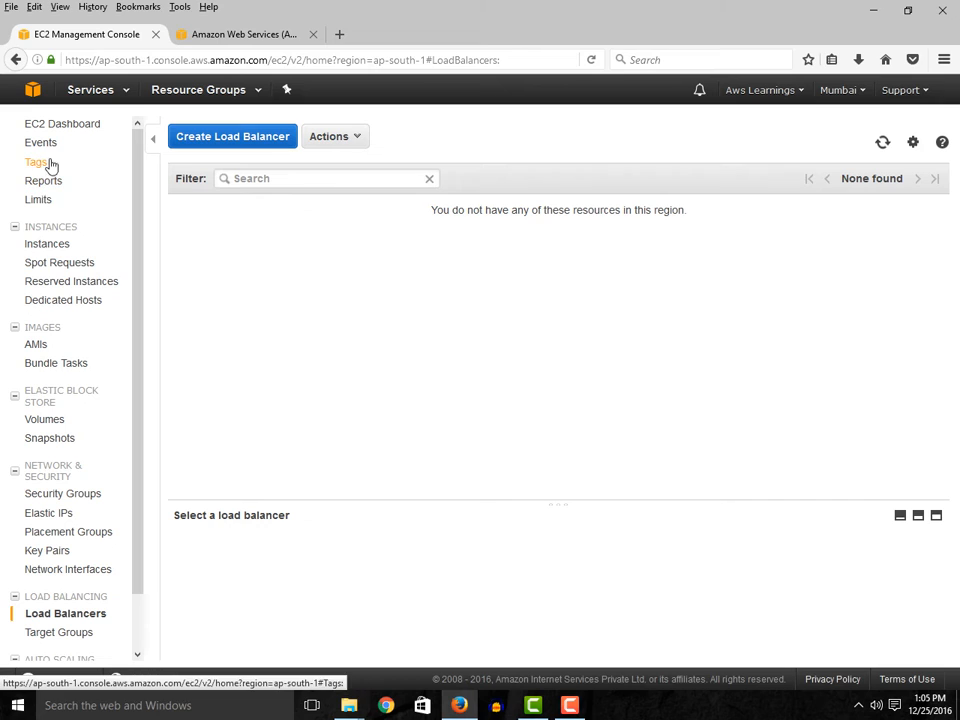
- Open the EC2 Instances list and copy the Web Server instance's public IP address
{"action": "left_click", "coordinate": [54, 253]}
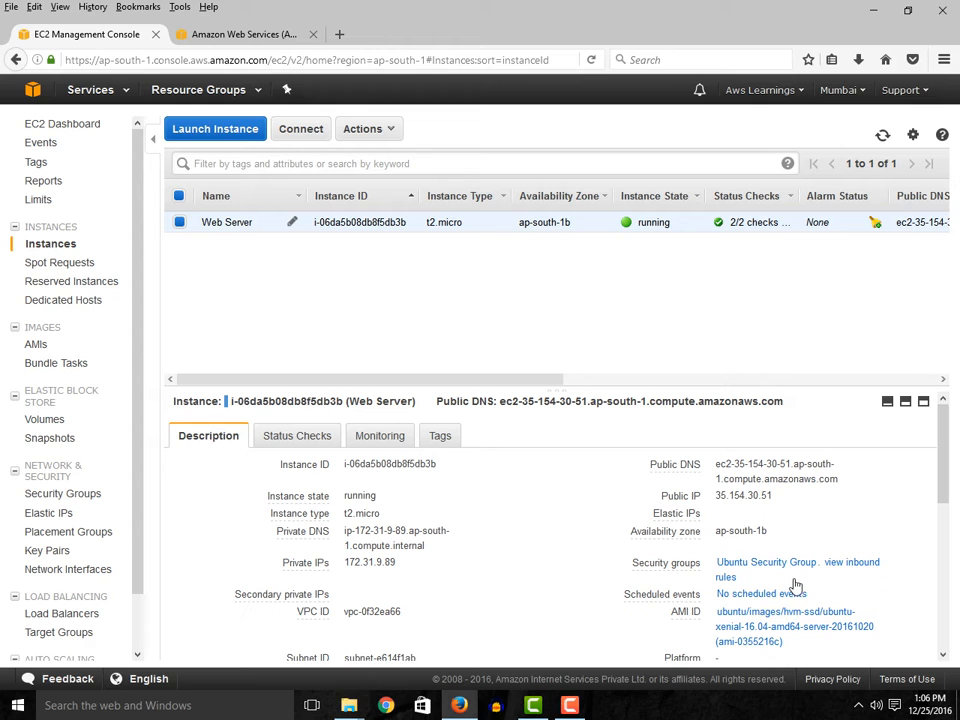
{"action": "scroll", "coordinate": [802, 600], "scroll_direction": "down", "scroll_amount": 3}
{"action": "scroll", "coordinate": [800, 600], "scroll_direction": "up", "scroll_amount": 3}
{"action": "triple_click", "coordinate": [715, 496]}
{"action": "key", "text": "ctrl+c"}
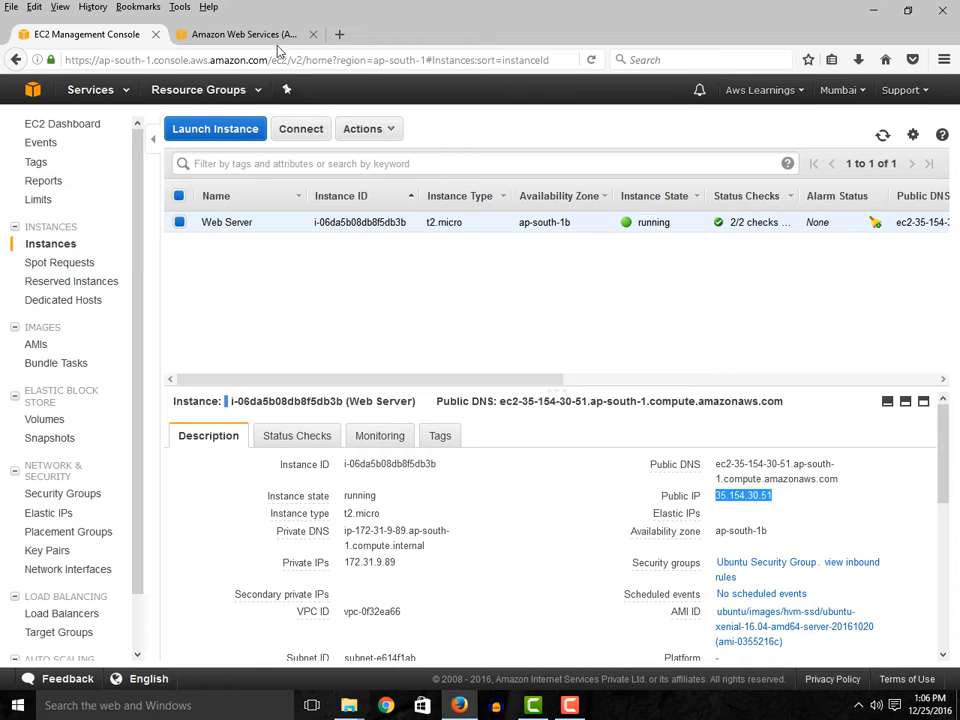
- Load the copied public IP 35.154.30.51 in the browser tab showing the Amazon Web Services home page
{"action": "left_click", "coordinate": [232, 35]}
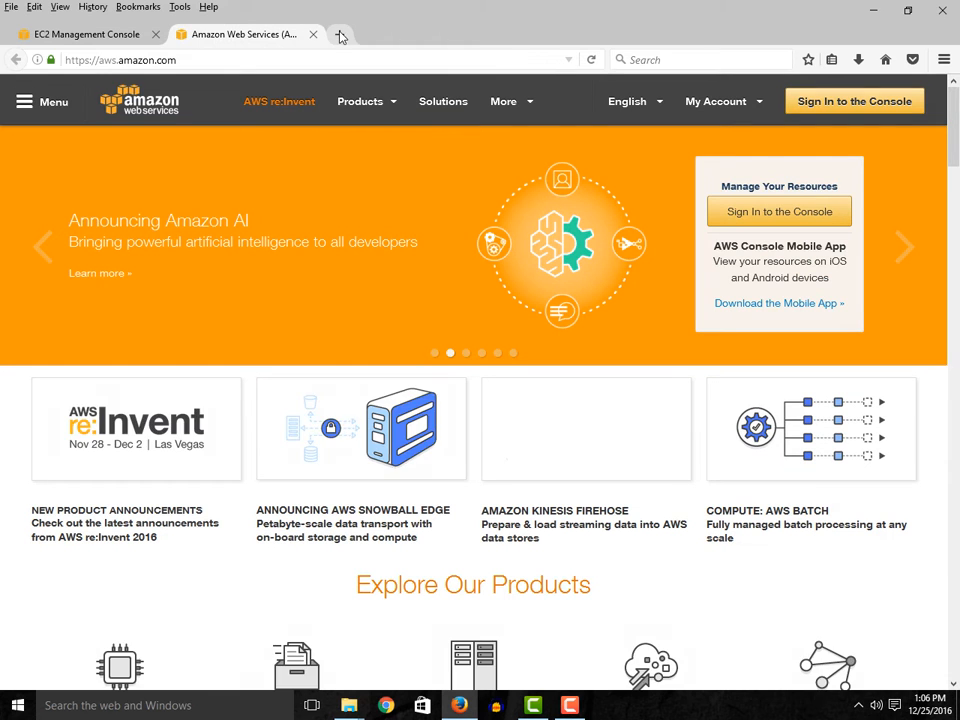
{"action": "left_click", "coordinate": [339, 34]}
{"action": "left_click", "coordinate": [288, 38]}
{"action": "left_click", "coordinate": [286, 60]}
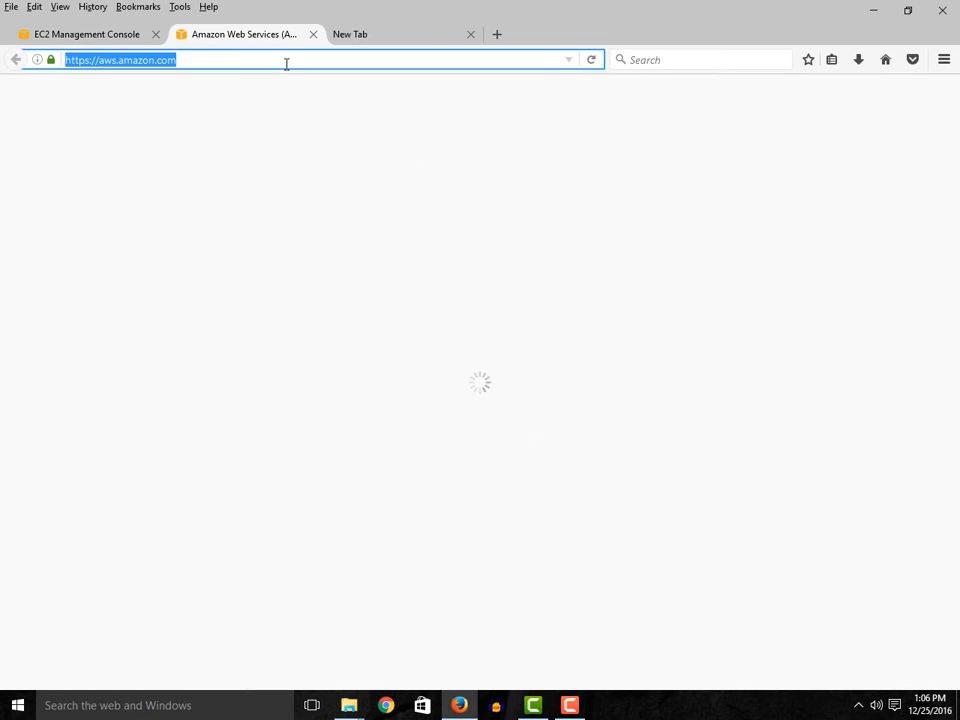
{"action": "key", "text": "ctrl+v"}
{"action": "key", "text": "Return"}
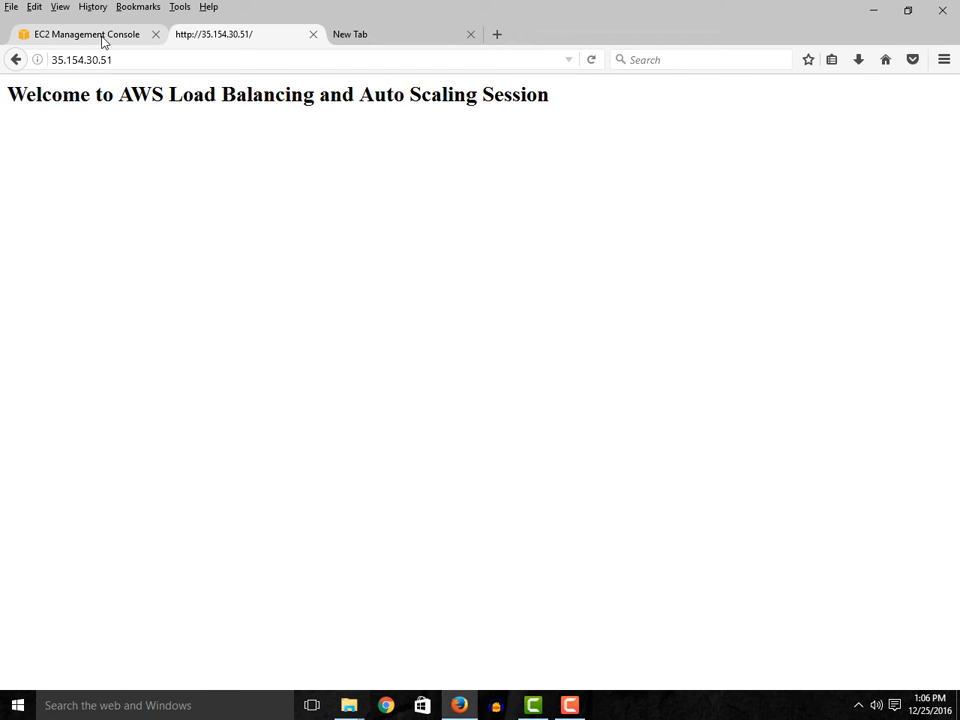
- Return to the EC2 console and start creating a load balancer of the Application Load Balancer type
{"action": "left_click", "coordinate": [101, 38]}
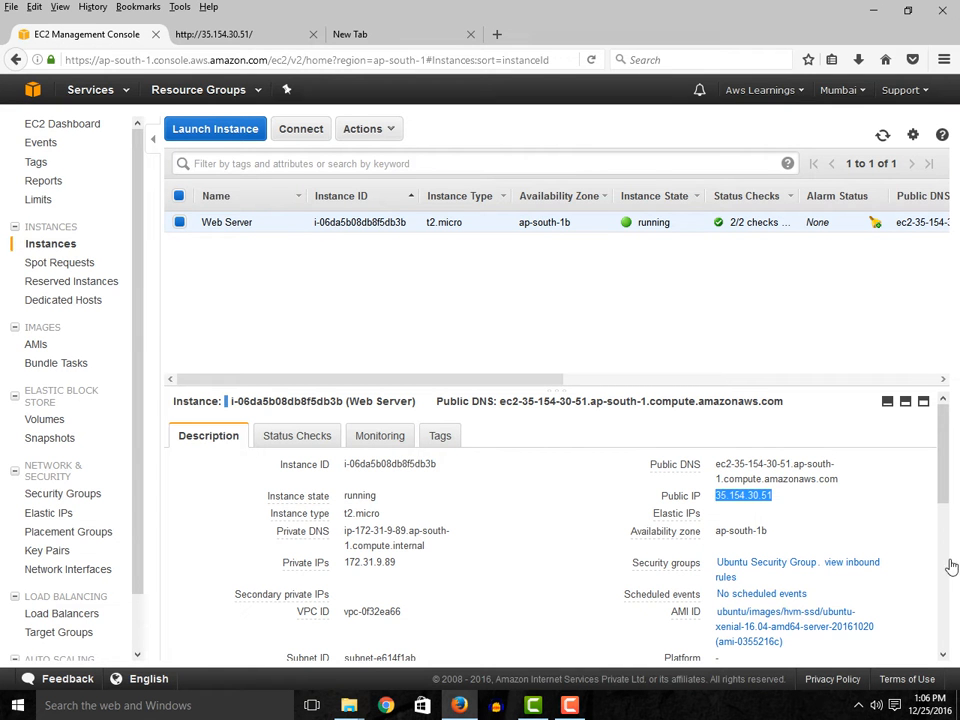
{"action": "mouse_move", "coordinate": [943, 489]}
{"action": "left_mouse_down"}
{"action": "mouse_move", "coordinate": [923, 574]}
{"action": "mouse_move", "coordinate": [925, 628]}
{"action": "mouse_move", "coordinate": [939, 596]}
{"action": "mouse_move", "coordinate": [948, 486]}
{"action": "left_mouse_up"}
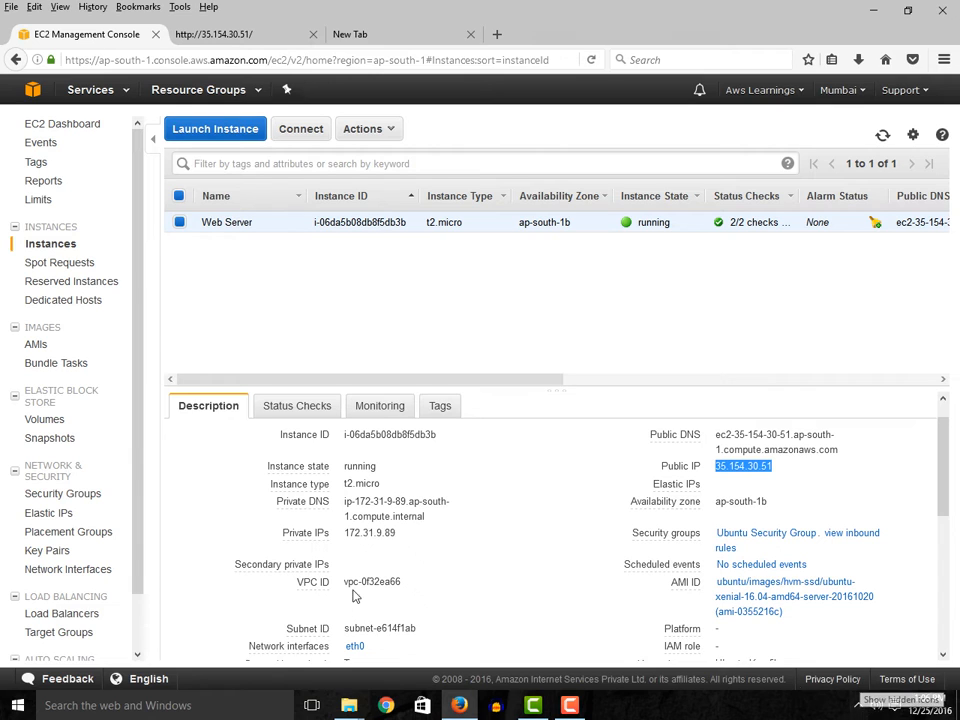
{"action": "scroll", "coordinate": [80, 560], "scroll_direction": "down", "scroll_amount": 1}
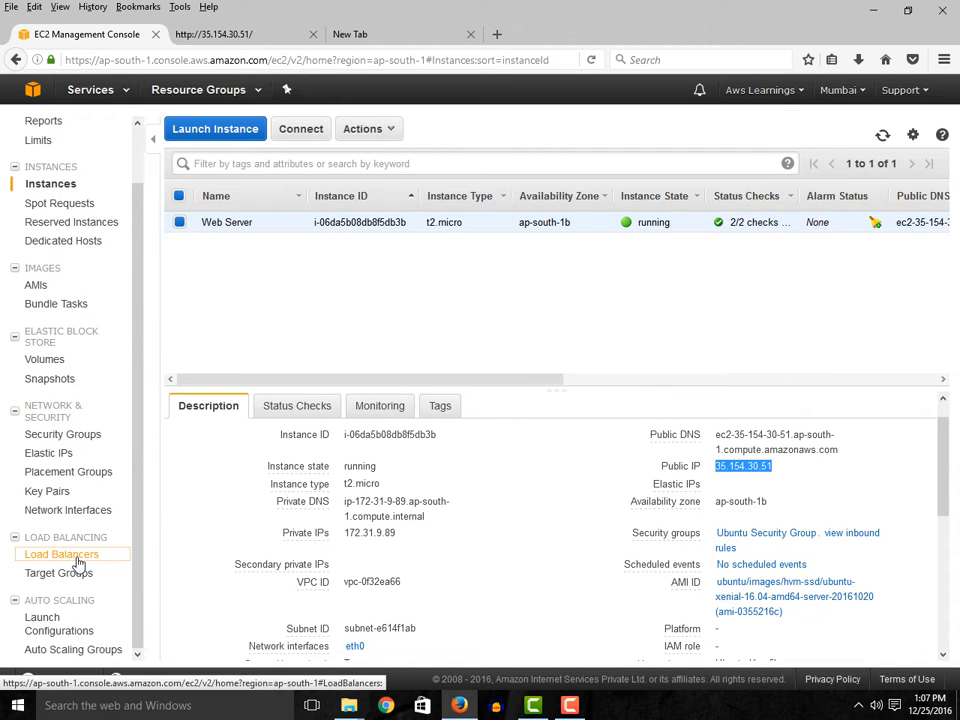
{"action": "left_click", "coordinate": [78, 561]}
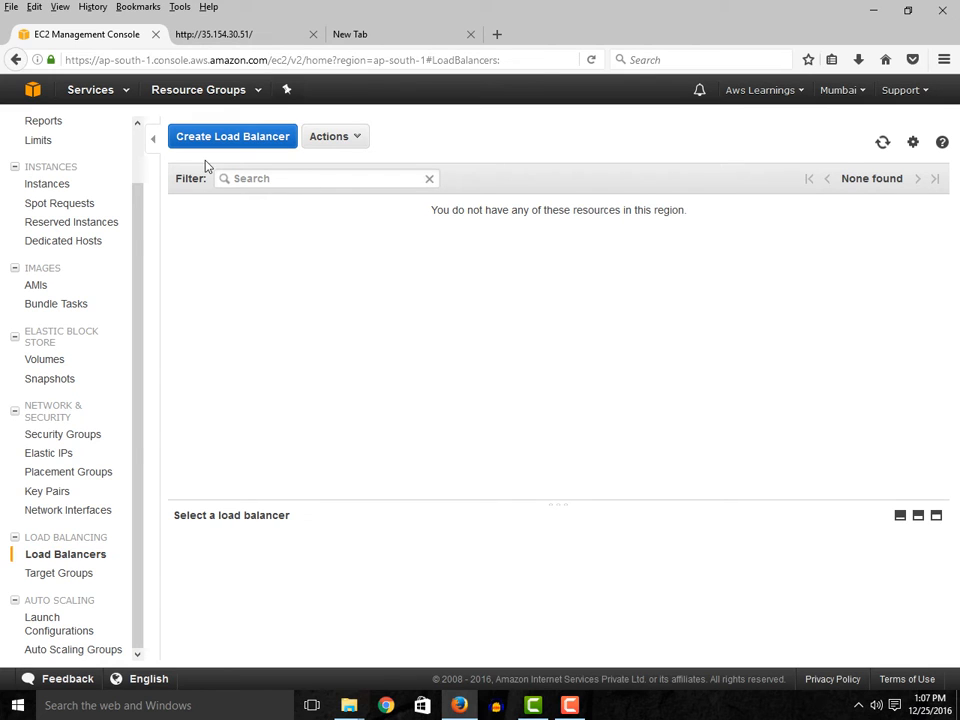
{"action": "left_click", "coordinate": [230, 140]}
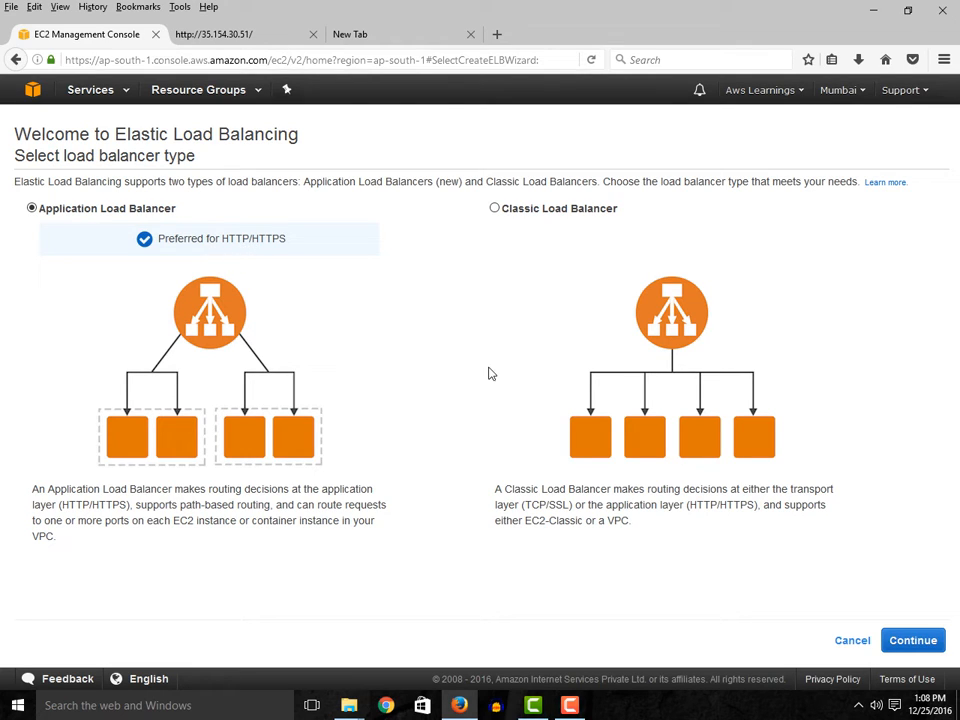
{"action": "left_click", "coordinate": [899, 643]}
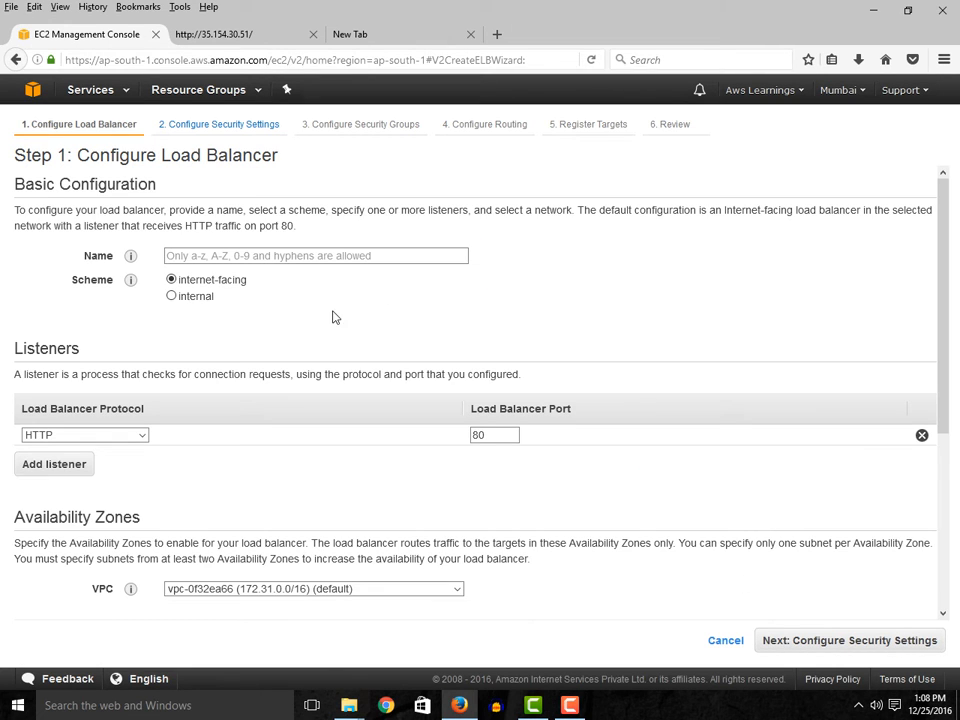
- Name the load balancer WebServerLB
{"action": "left_click", "coordinate": [175, 258]}
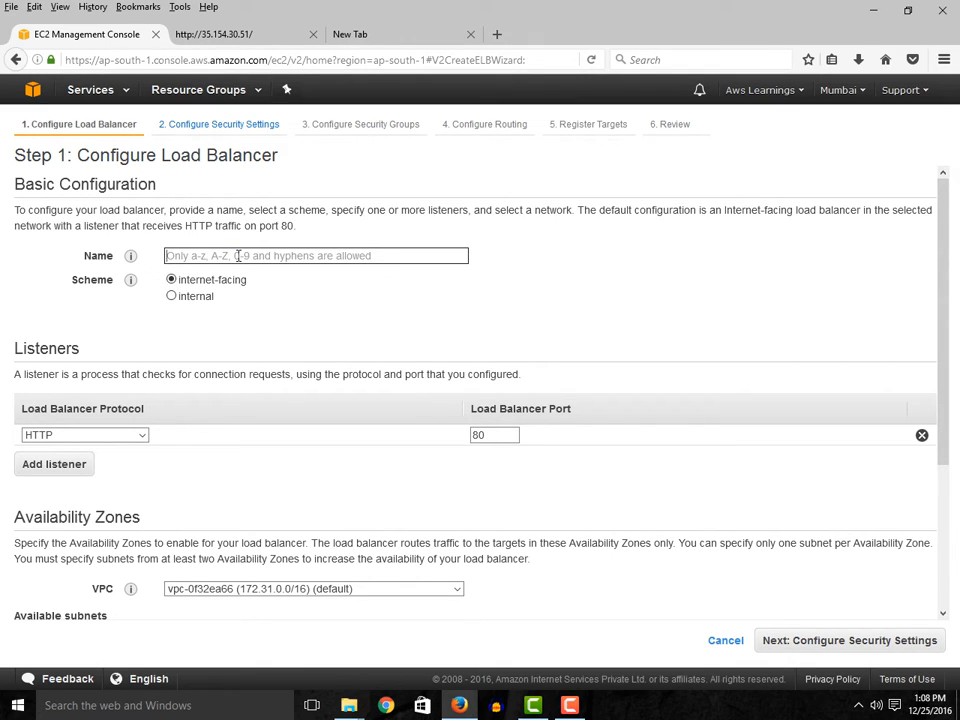
{"action": "type", "text": "Web "}
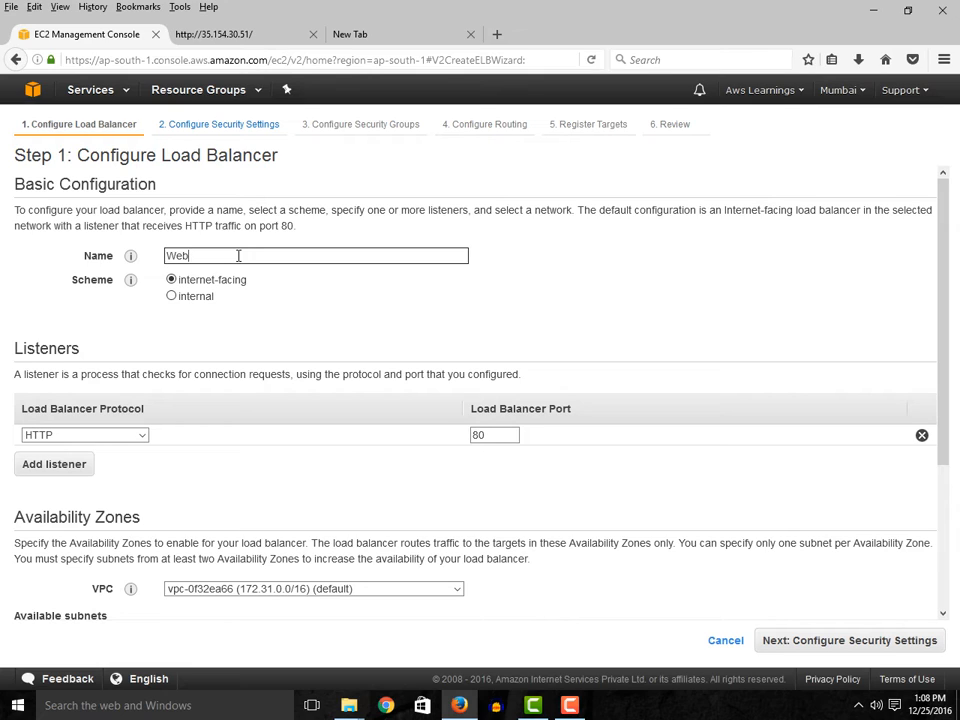
{"action": "type", "text": "ServerLB"}
{"action": "left_click", "coordinate": [213, 288]}
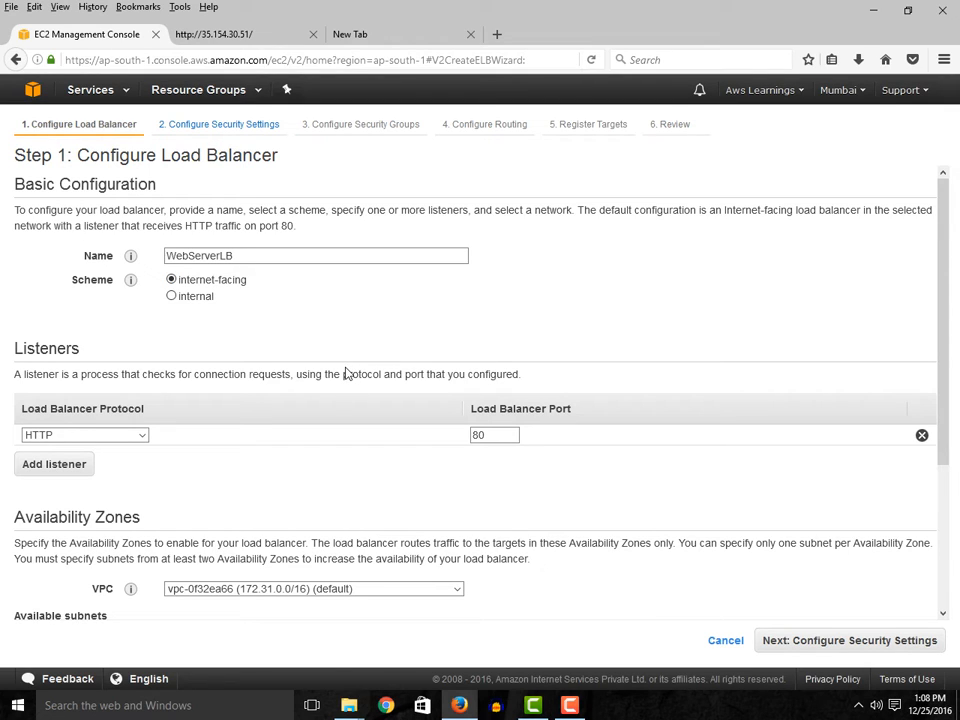
- Try the internal scheme, check the VPC choices, and set the scheme back to internet-facing
{"action": "left_click", "coordinate": [172, 296]}
{"action": "scroll", "coordinate": [320, 425], "scroll_direction": "down", "scroll_amount": 3}
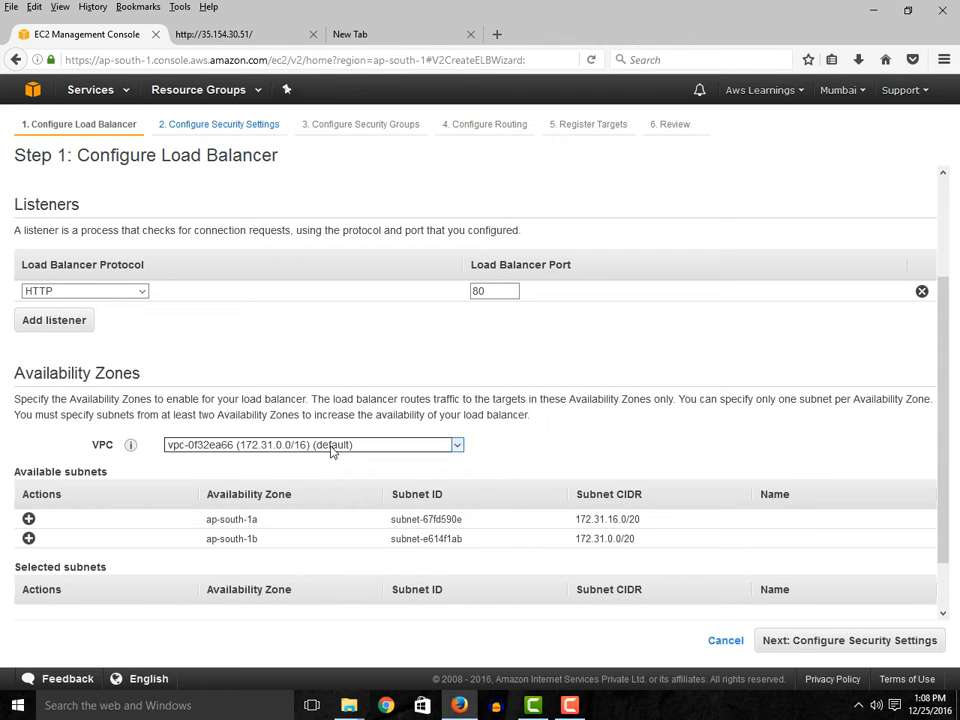
{"action": "left_click", "coordinate": [332, 451]}
{"action": "left_click", "coordinate": [525, 461]}
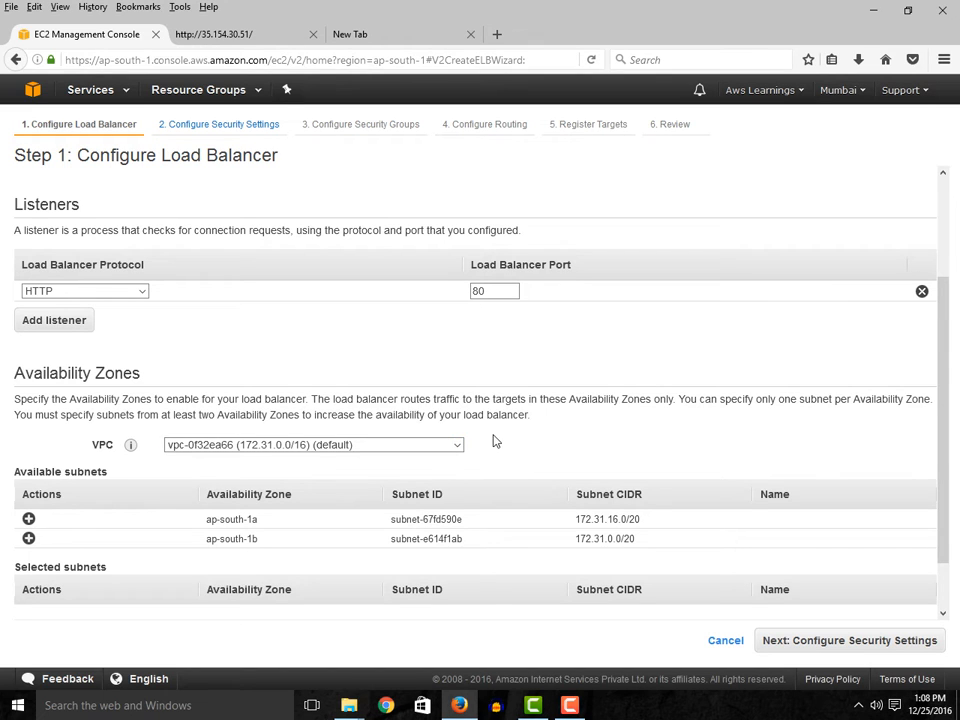
{"action": "scroll", "coordinate": [400, 394], "scroll_direction": "up", "scroll_amount": 3}
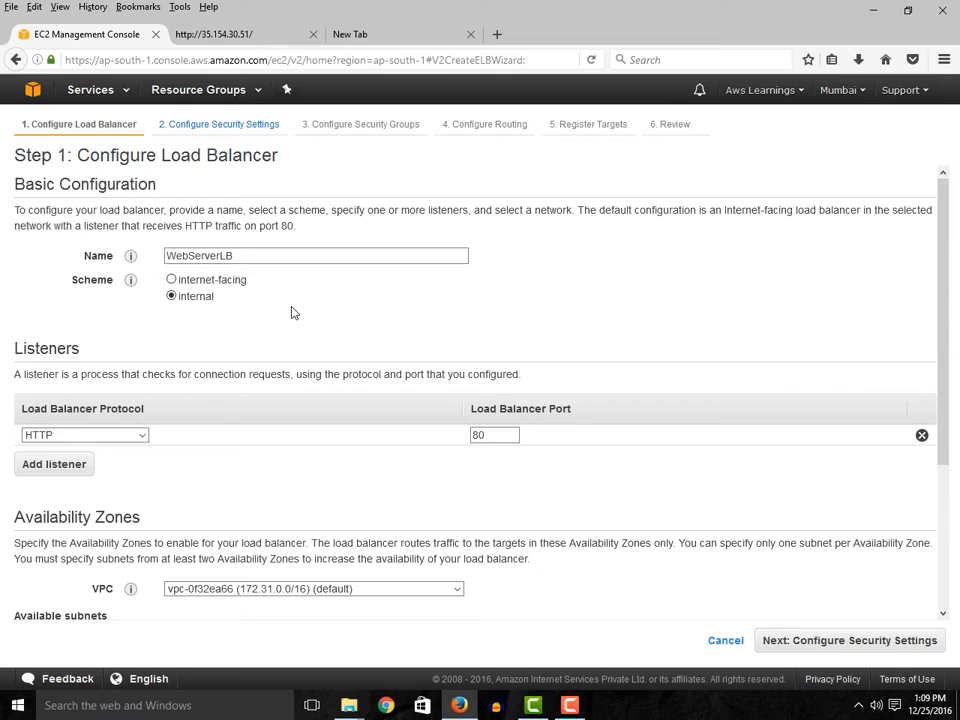
{"action": "left_click", "coordinate": [171, 280]}
- Try HTTPS (Secure HTTP) as the listener protocol, and set it back to HTTP on port 80
{"action": "left_click", "coordinate": [136, 436]}
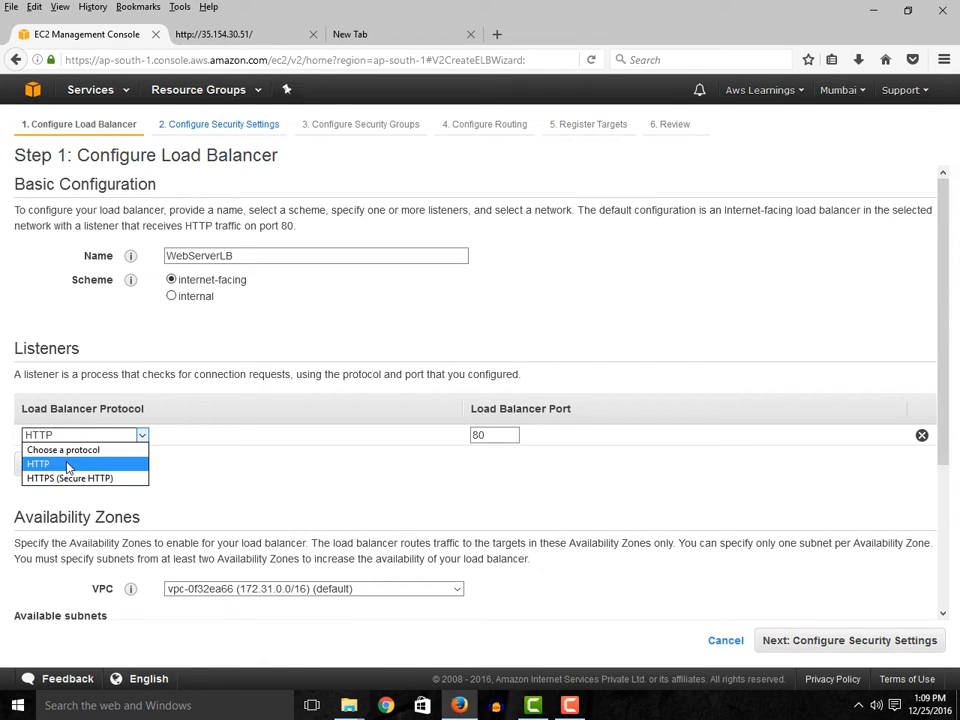
{"action": "left_click", "coordinate": [262, 461]}
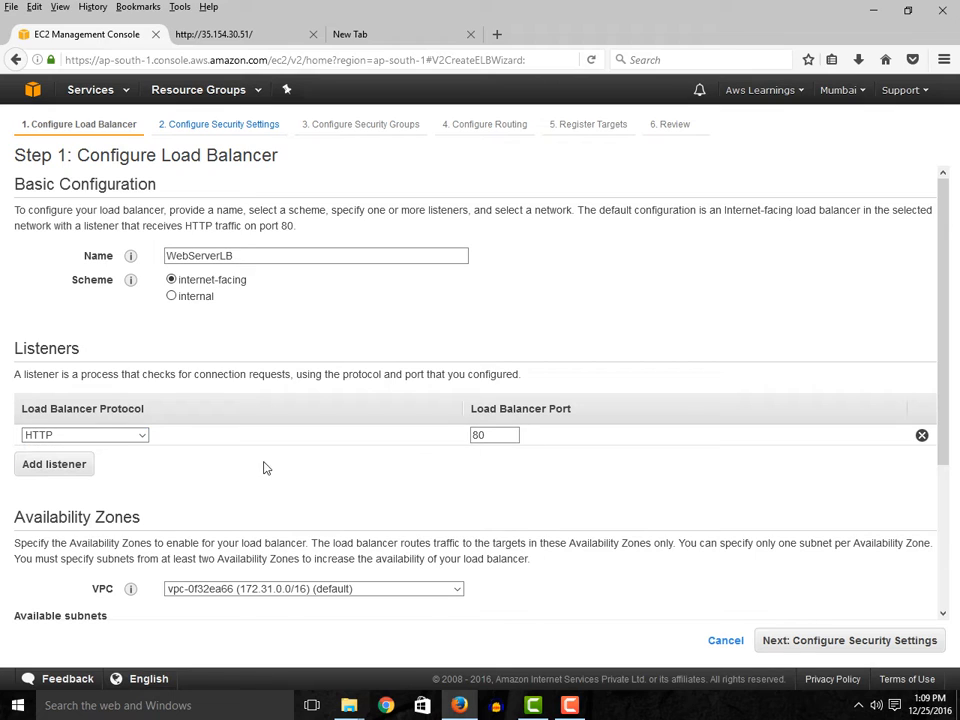
{"action": "left_click", "coordinate": [142, 436]}
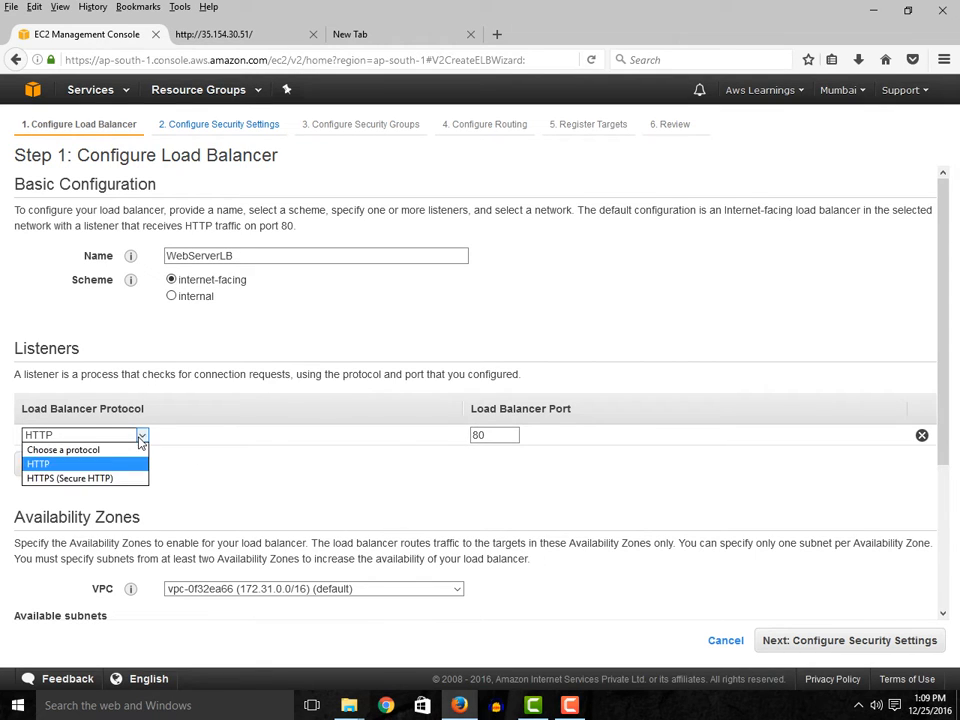
{"action": "left_click", "coordinate": [86, 480]}
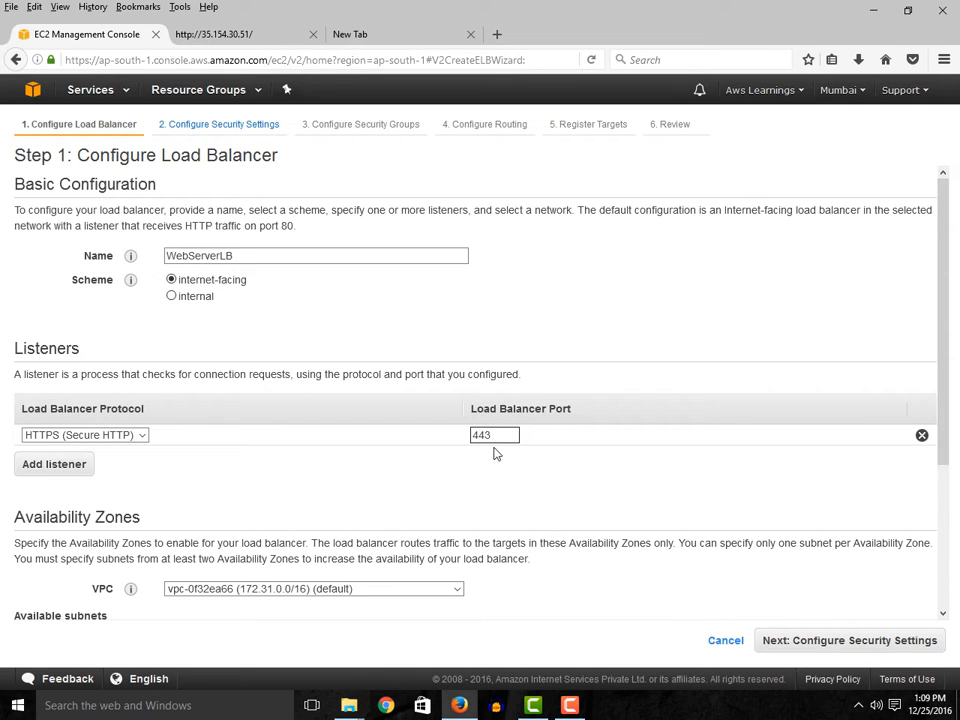
{"action": "left_click", "coordinate": [101, 436]}
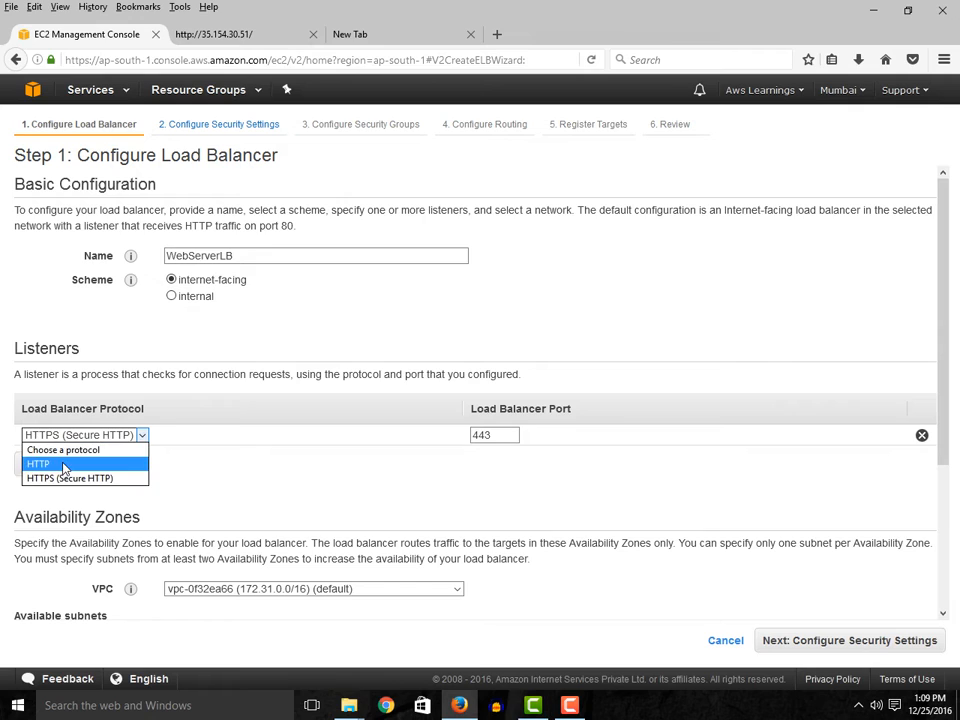
{"action": "left_click", "coordinate": [63, 466]}
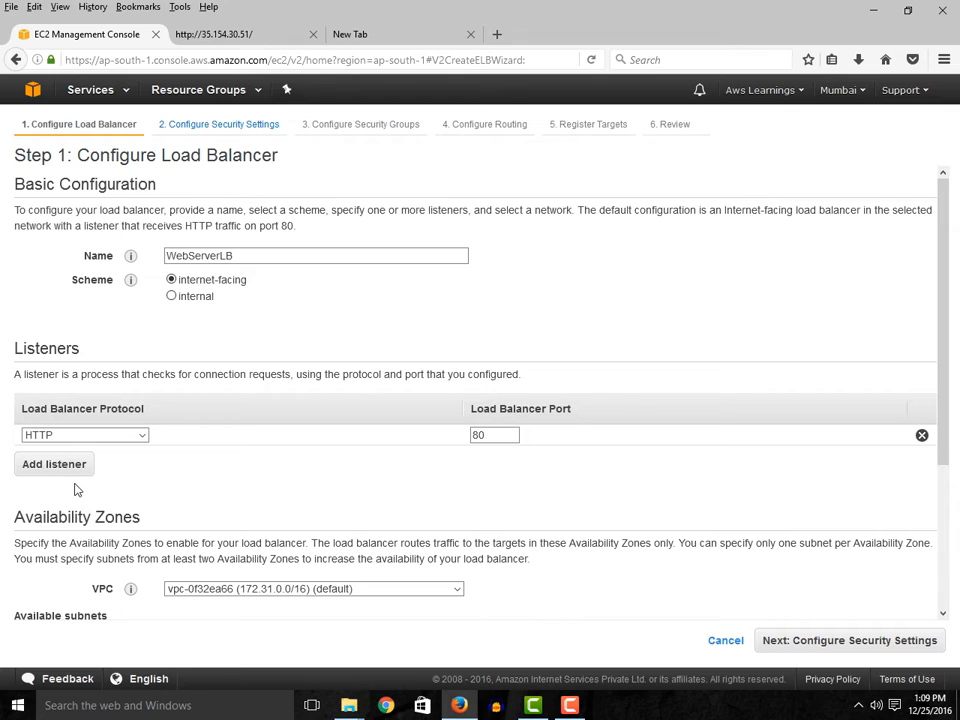
- Add a second listener, look at its protocol choices, and remove it again
{"action": "left_click", "coordinate": [77, 473]}
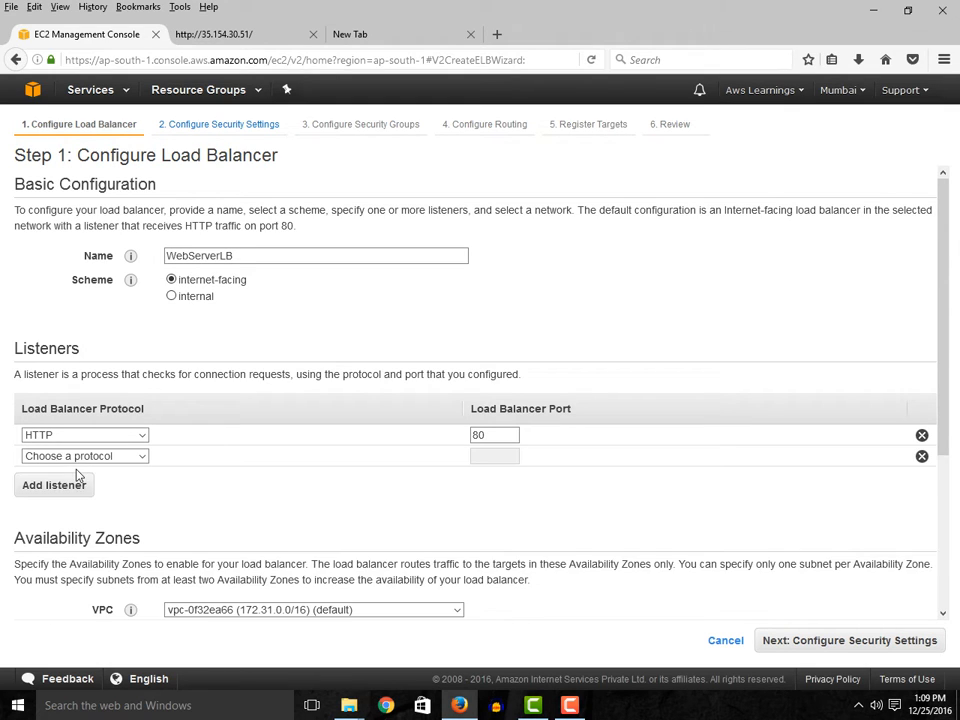
{"action": "left_click", "coordinate": [100, 456]}
{"action": "left_click", "coordinate": [197, 494]}
{"action": "left_click", "coordinate": [922, 456]}
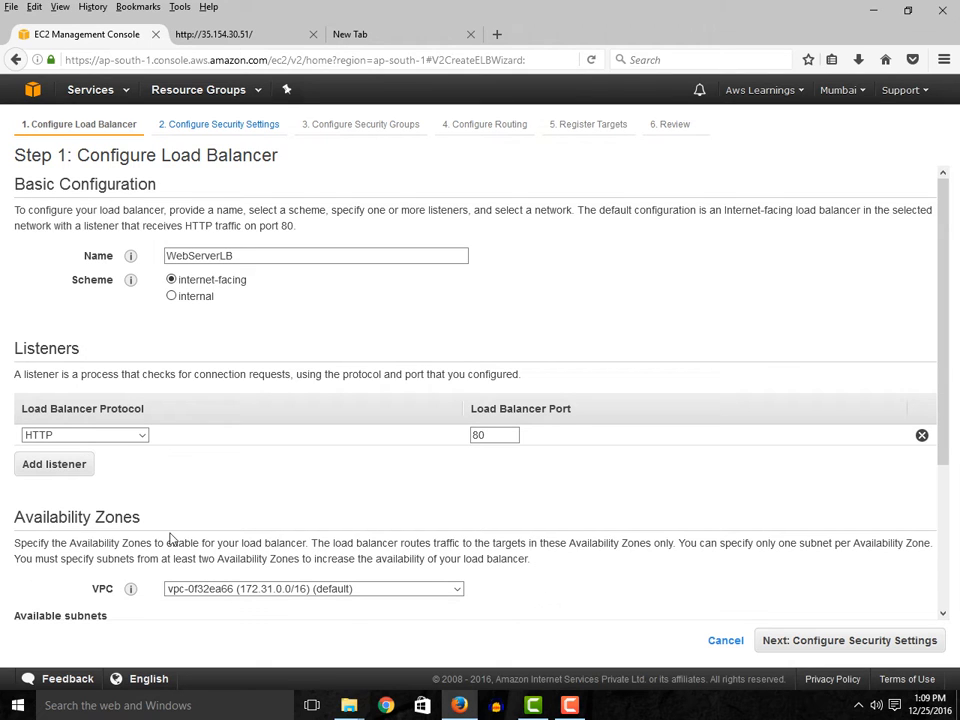
- Add the ap-south-1a and ap-south-1b subnets to the load balancer and expand its Tags section
{"action": "scroll", "coordinate": [251, 546], "scroll_direction": "down", "scroll_amount": 4}
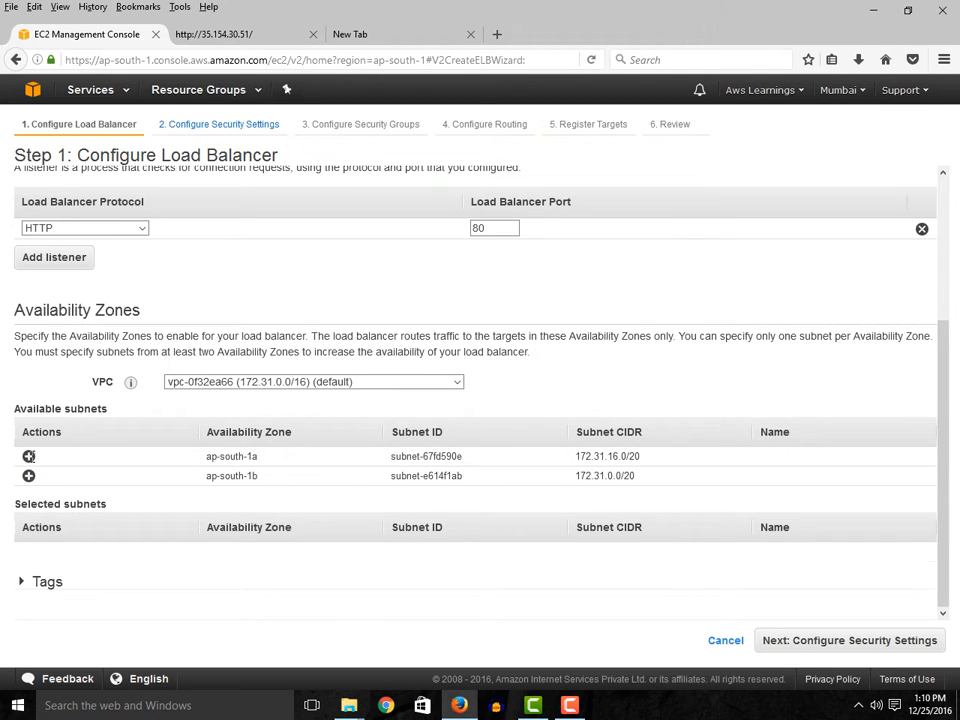
{"action": "left_click", "coordinate": [29, 457]}
{"action": "left_click", "coordinate": [29, 474]}
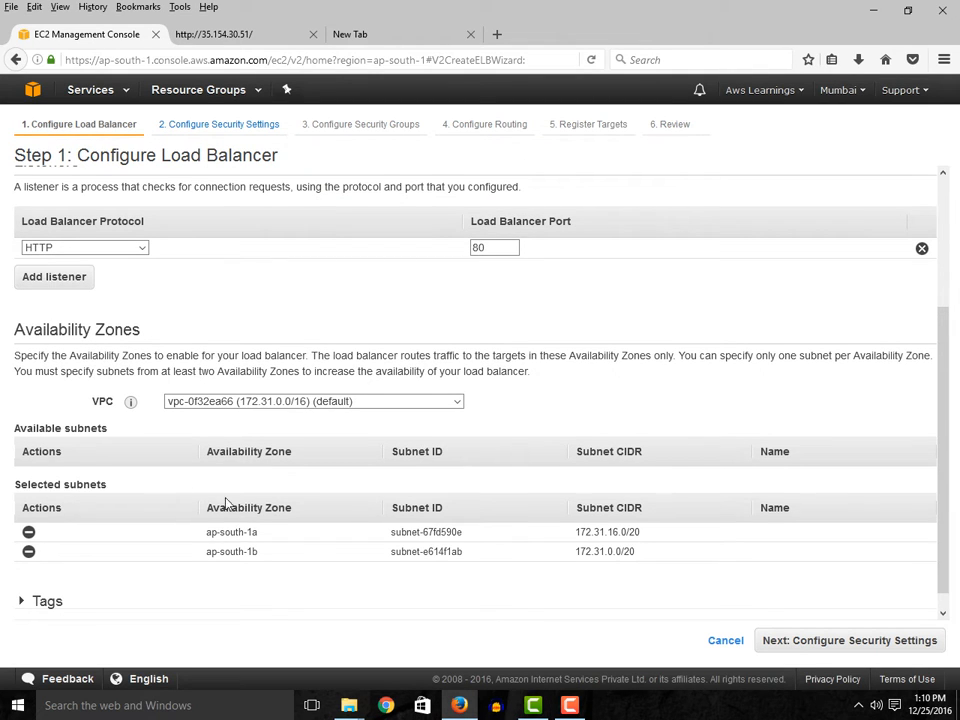
{"action": "scroll", "coordinate": [227, 508], "scroll_direction": "down", "scroll_amount": 1}
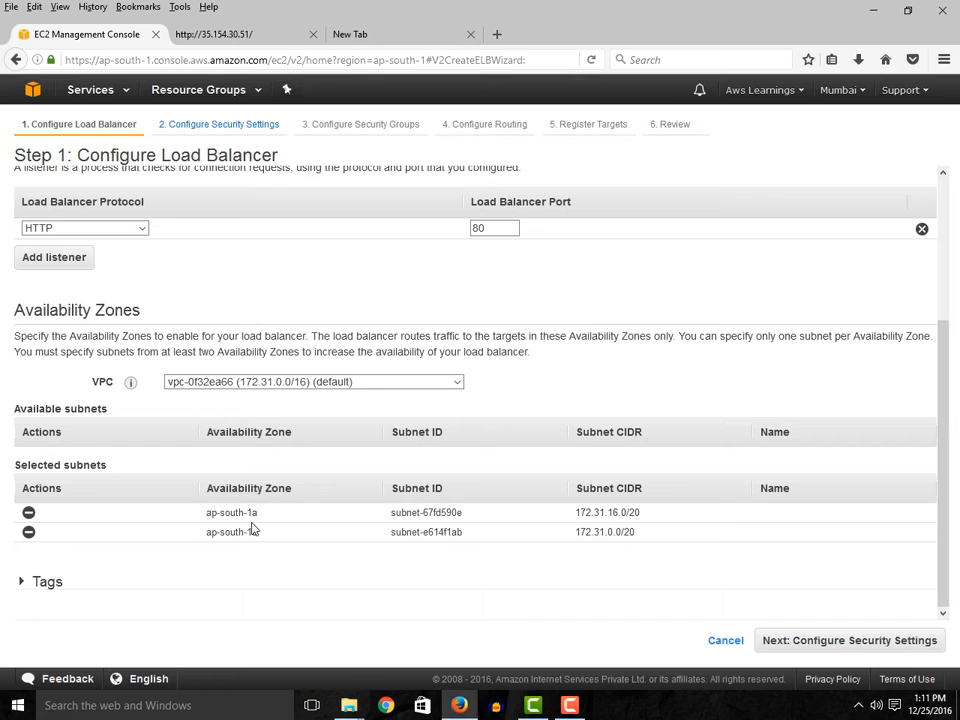
{"action": "scroll", "coordinate": [230, 512], "scroll_direction": "up", "scroll_amount": 4}
{"action": "scroll", "coordinate": [75, 610], "scroll_direction": "down", "scroll_amount": 4}
{"action": "left_click", "coordinate": [28, 583]}
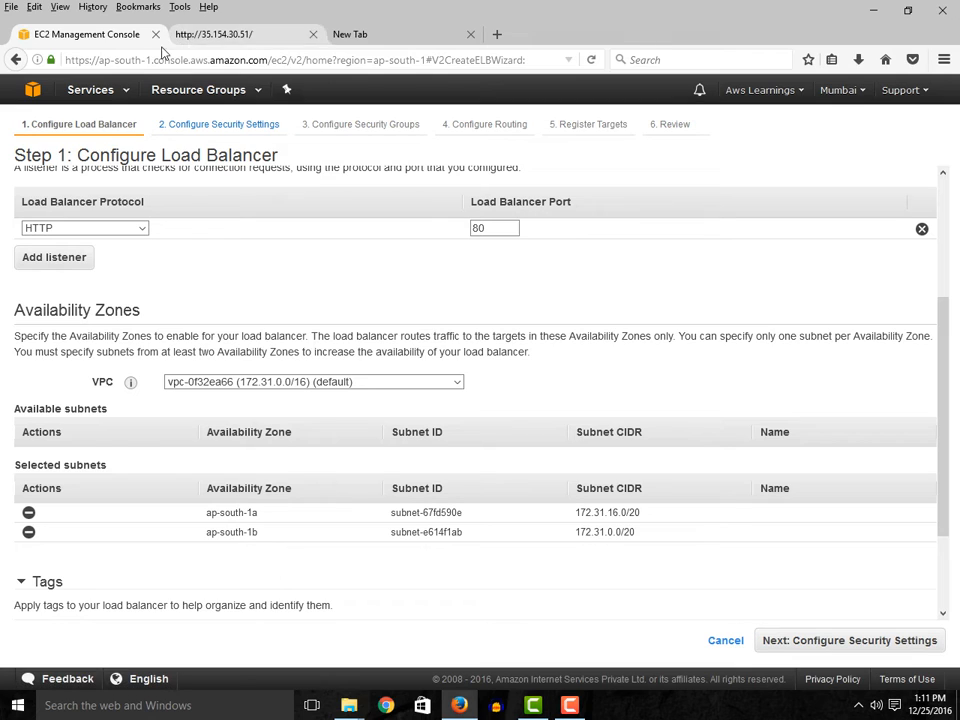
- Open the EC2 console in a separate browser tab and view its AMIs list and EC2 Dashboard
{"action": "left_click", "coordinate": [100, 90]}
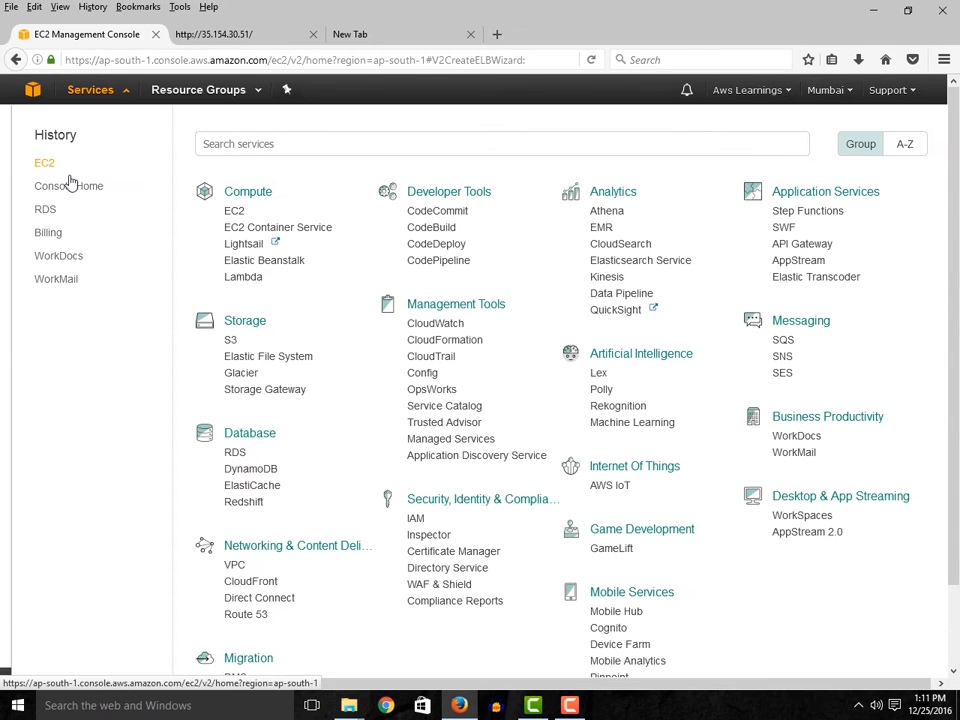
{"action": "right_click", "coordinate": [50, 167]}
{"action": "left_click", "coordinate": [83, 179]}
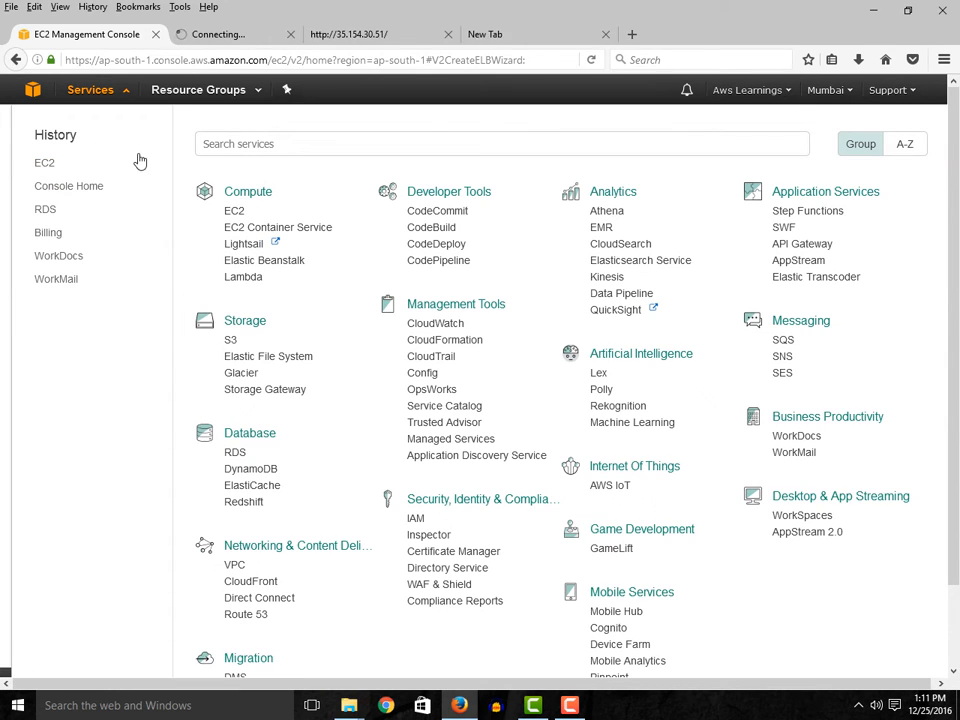
{"action": "left_click", "coordinate": [405, 35]}
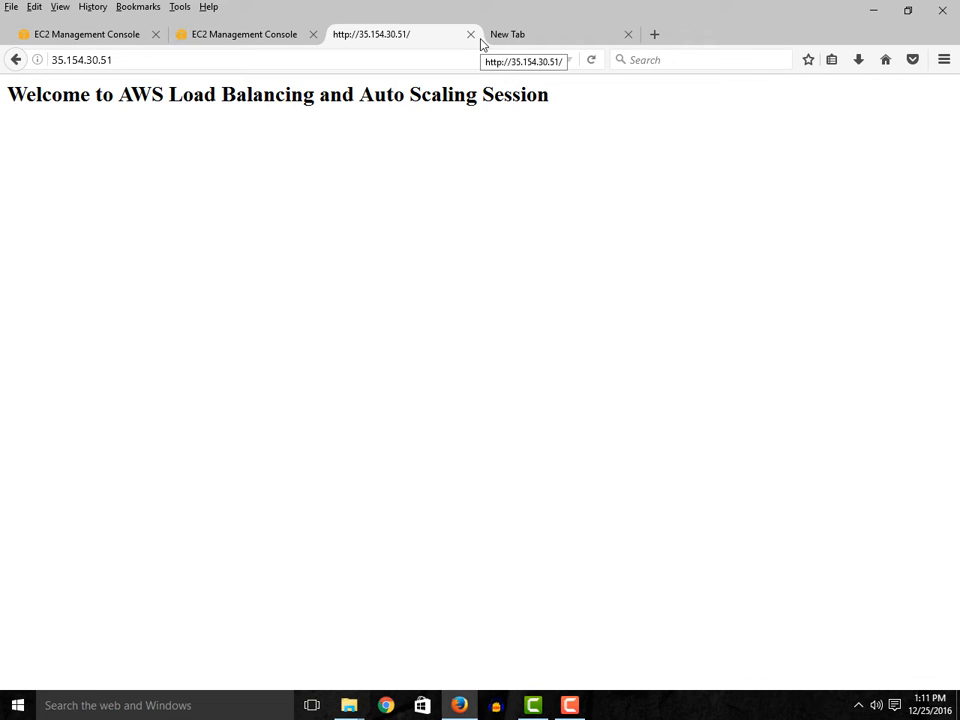
{"action": "left_click", "coordinate": [250, 35]}
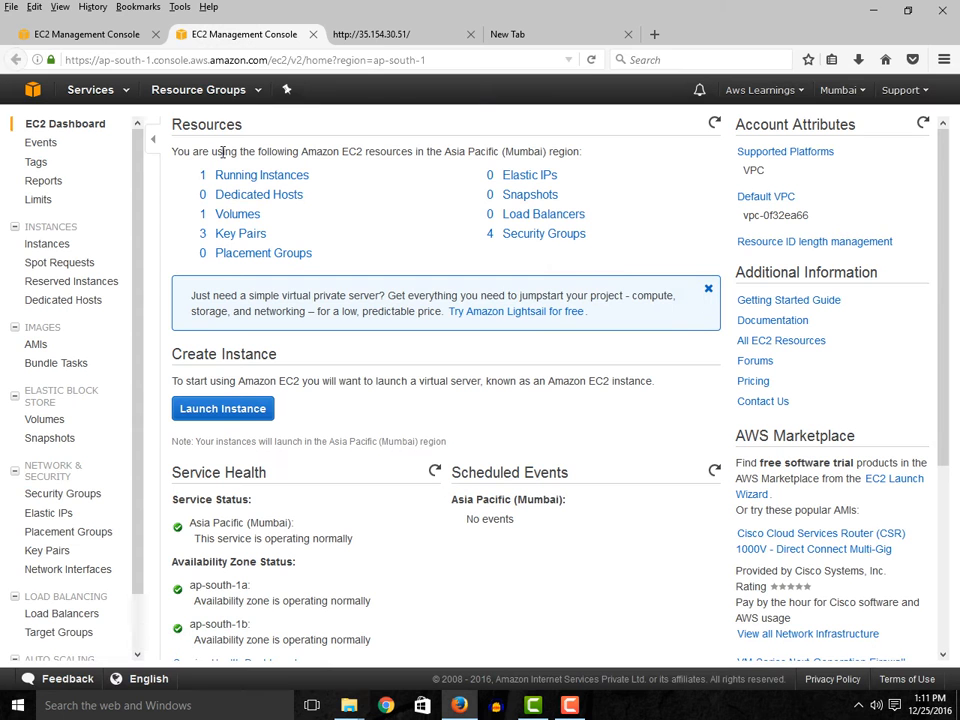
{"action": "left_click", "coordinate": [36, 345]}
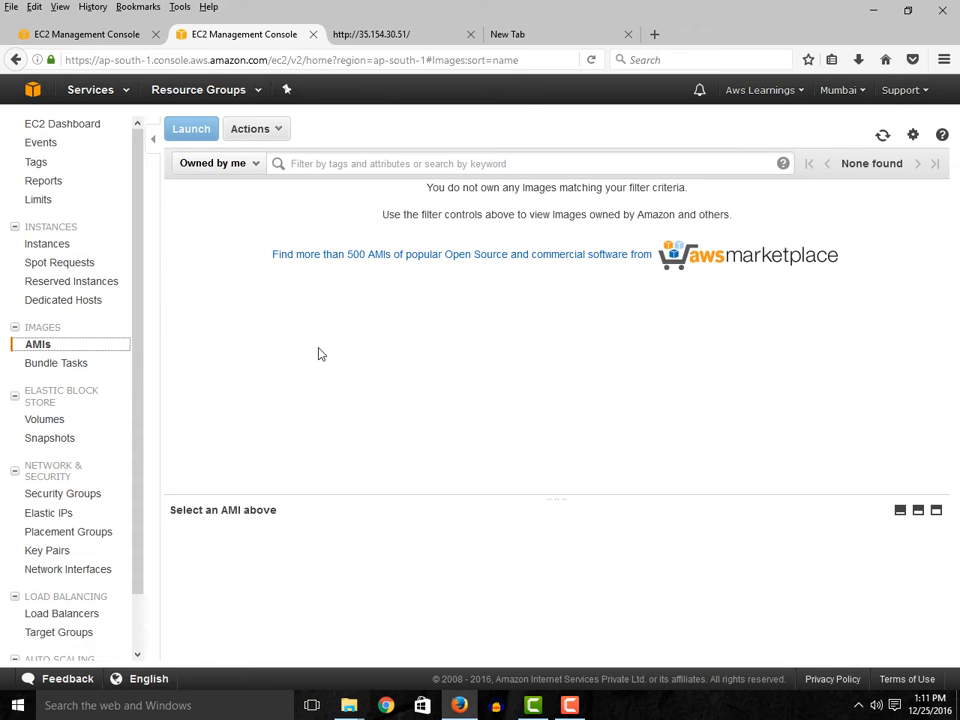
{"action": "left_click", "coordinate": [43, 128]}
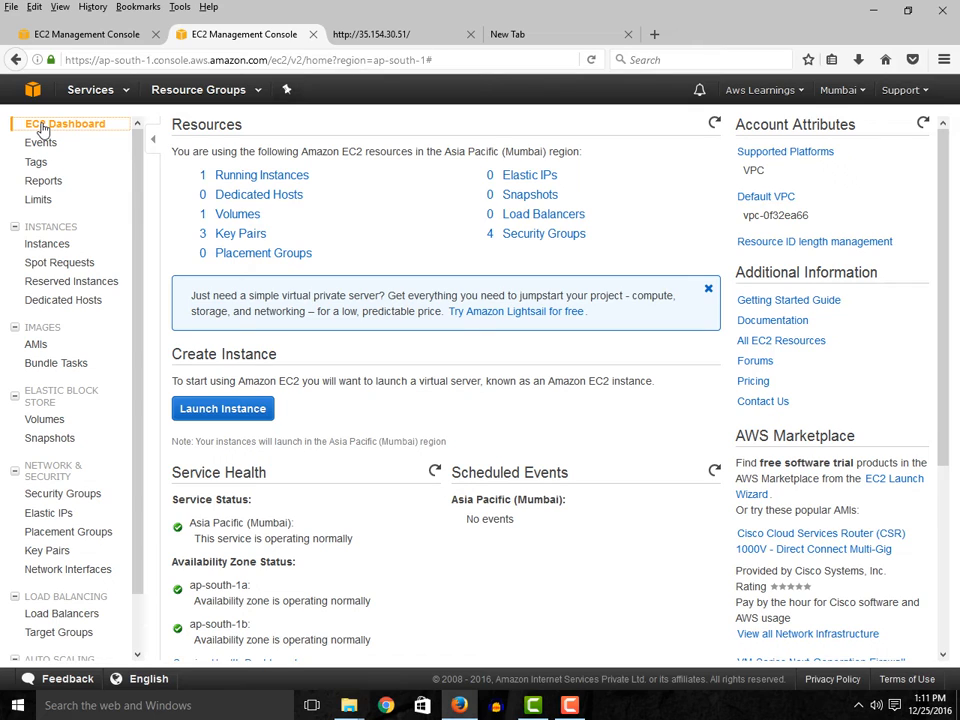
- Create an image named WebServerImage from the running Web Server instance
{"action": "left_click", "coordinate": [284, 179]}
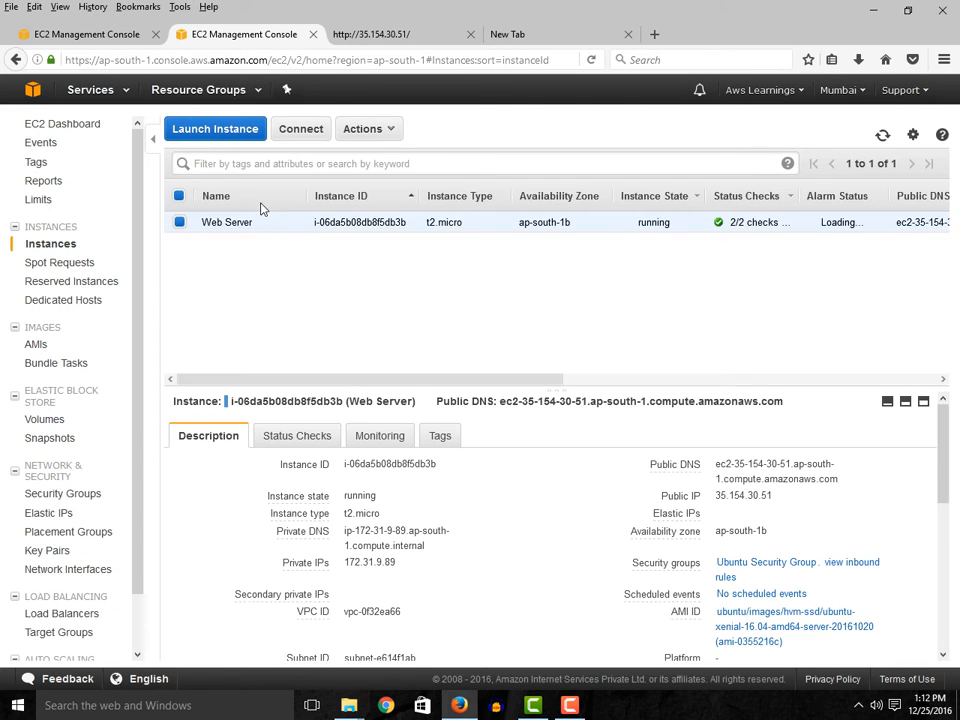
{"action": "left_click", "coordinate": [380, 135]}
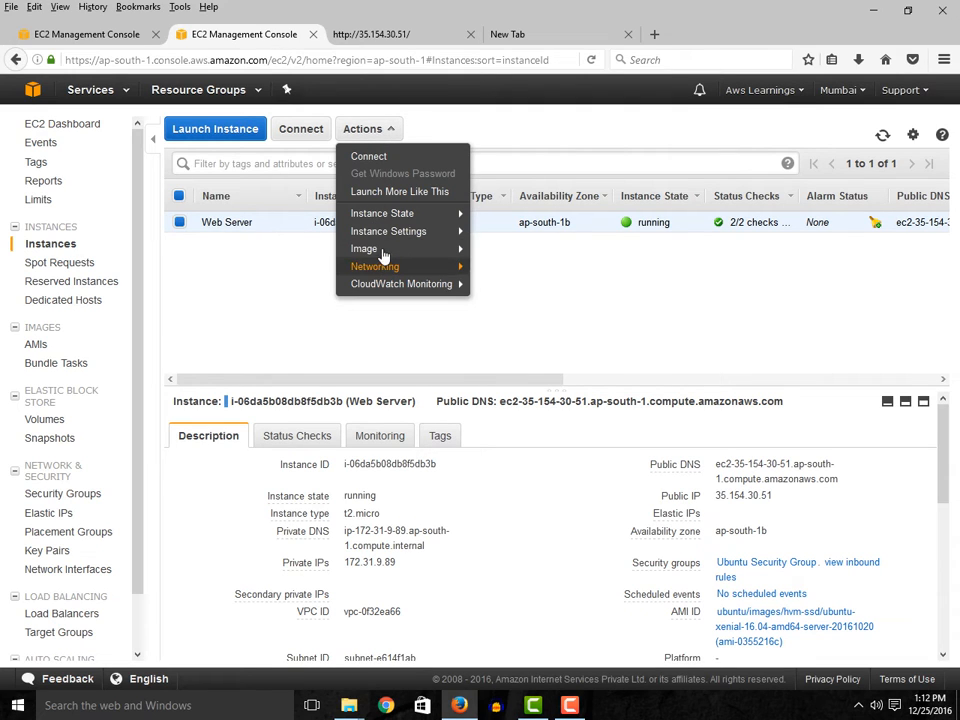
{"action": "mouse_move", "coordinate": [430, 249]}
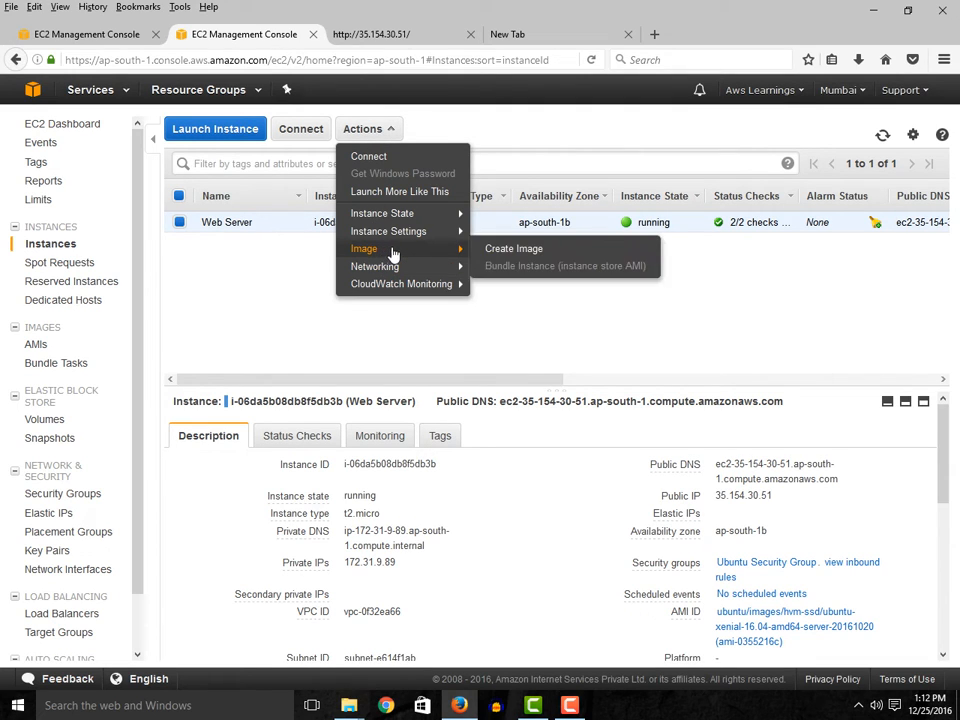
{"action": "left_click", "coordinate": [530, 253]}
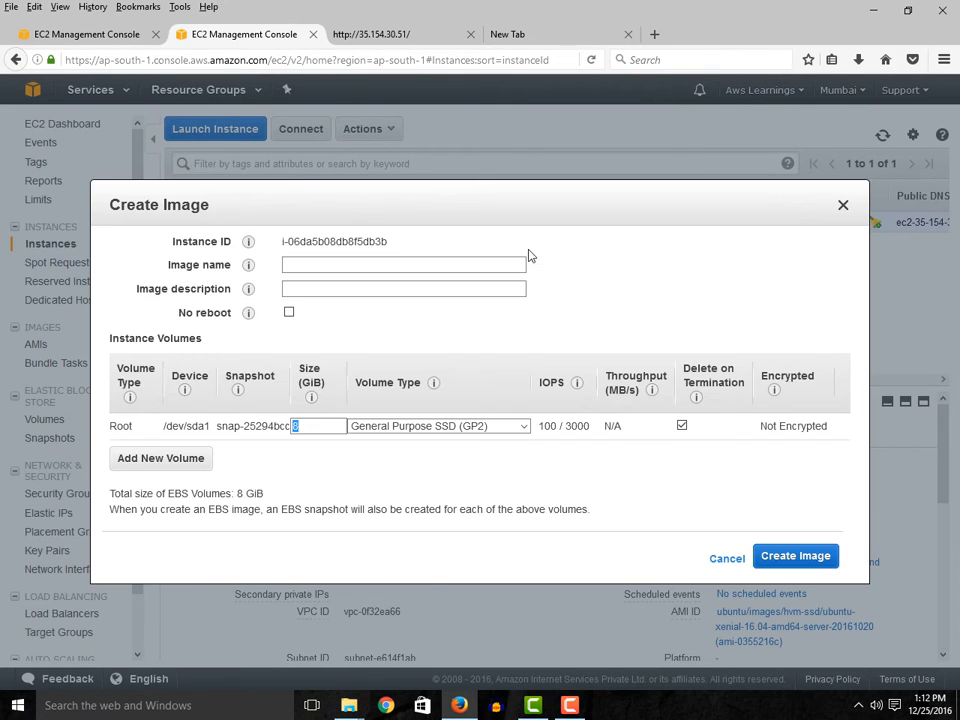
{"action": "left_click", "coordinate": [324, 266]}
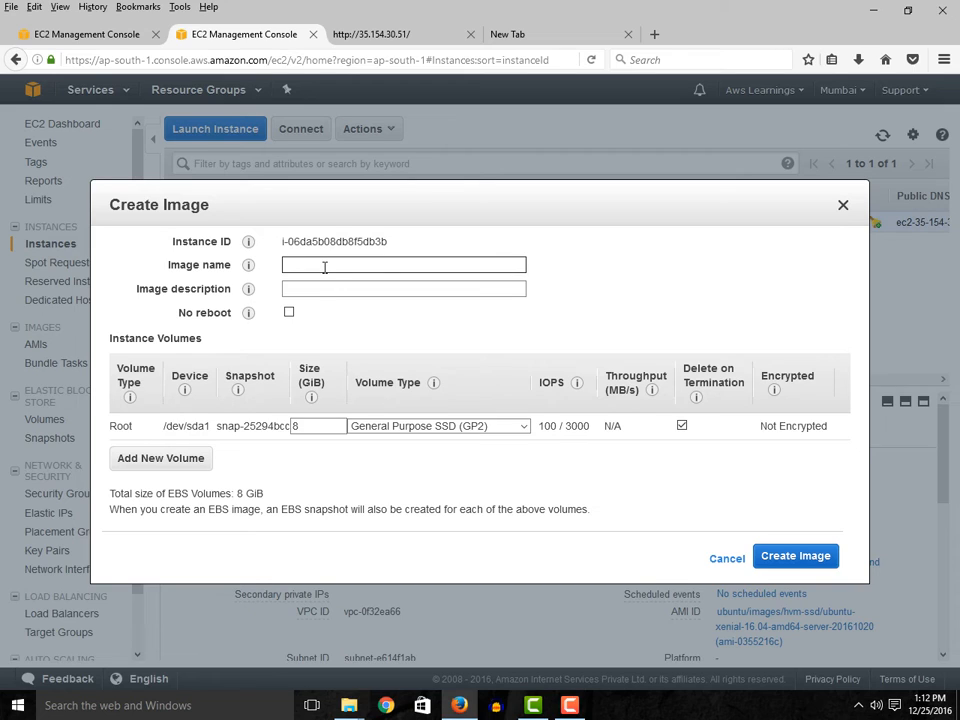
{"action": "type", "text": "WebServerImage"}
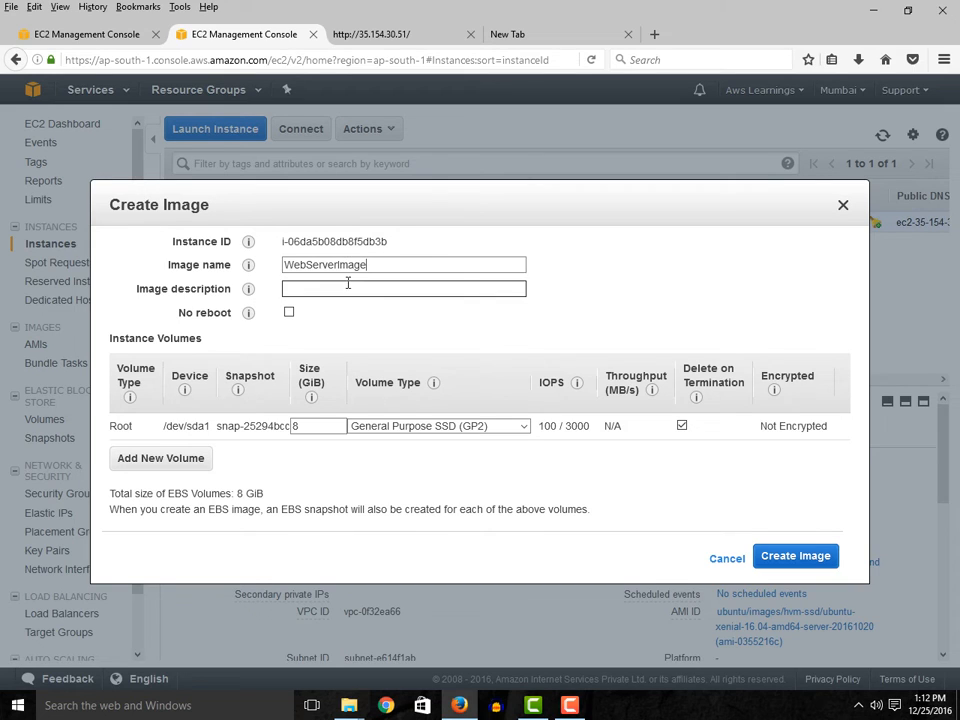
{"action": "left_click", "coordinate": [351, 288]}
{"action": "left_click", "coordinate": [791, 562]}
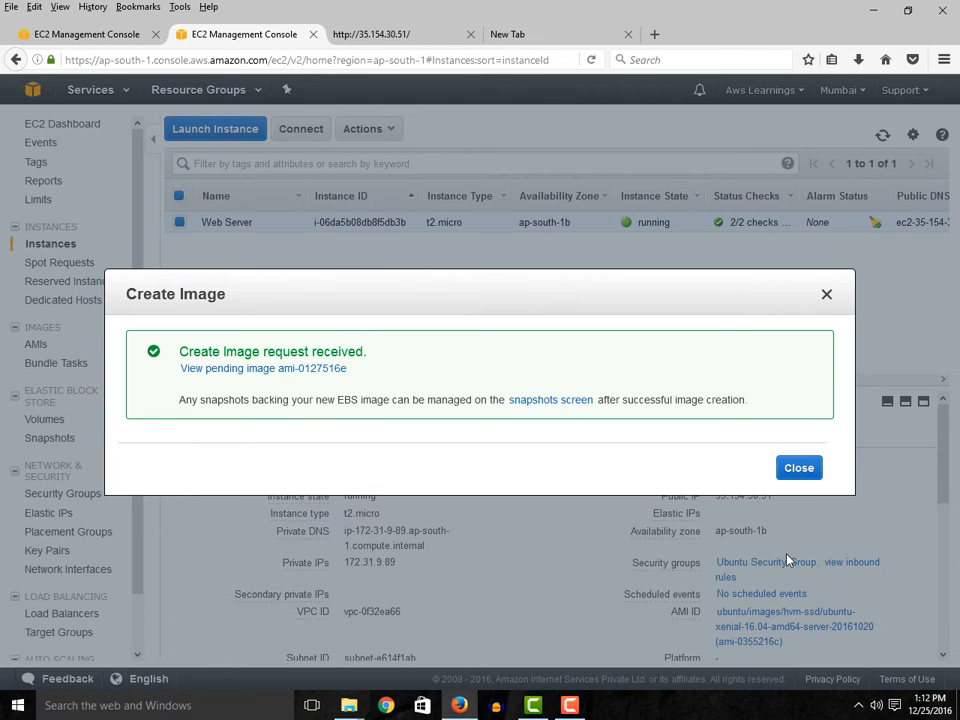
{"action": "left_click", "coordinate": [796, 472]}
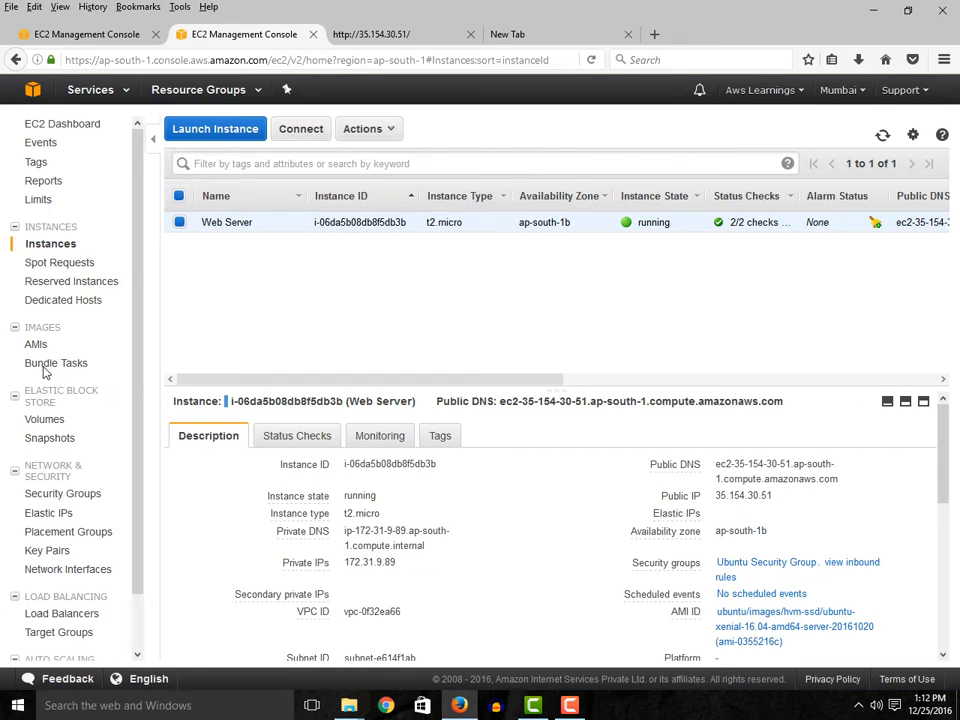
- Check the AMIs list for the new image, refreshing it and looking at Bundle Tasks as well
{"action": "left_click", "coordinate": [37, 345]}
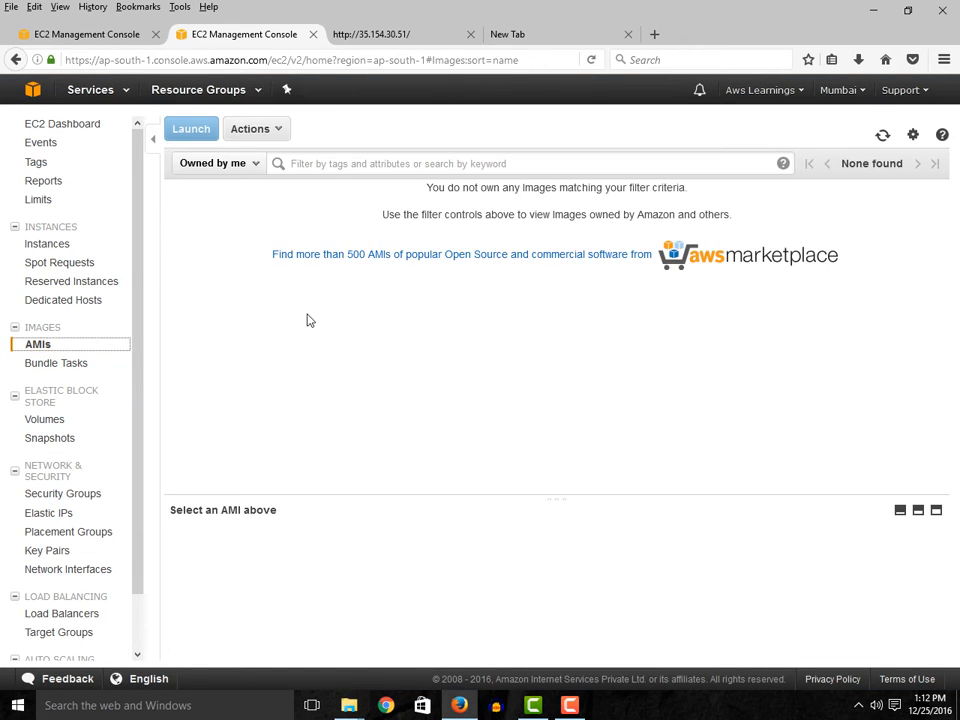
{"action": "left_click", "coordinate": [882, 136]}
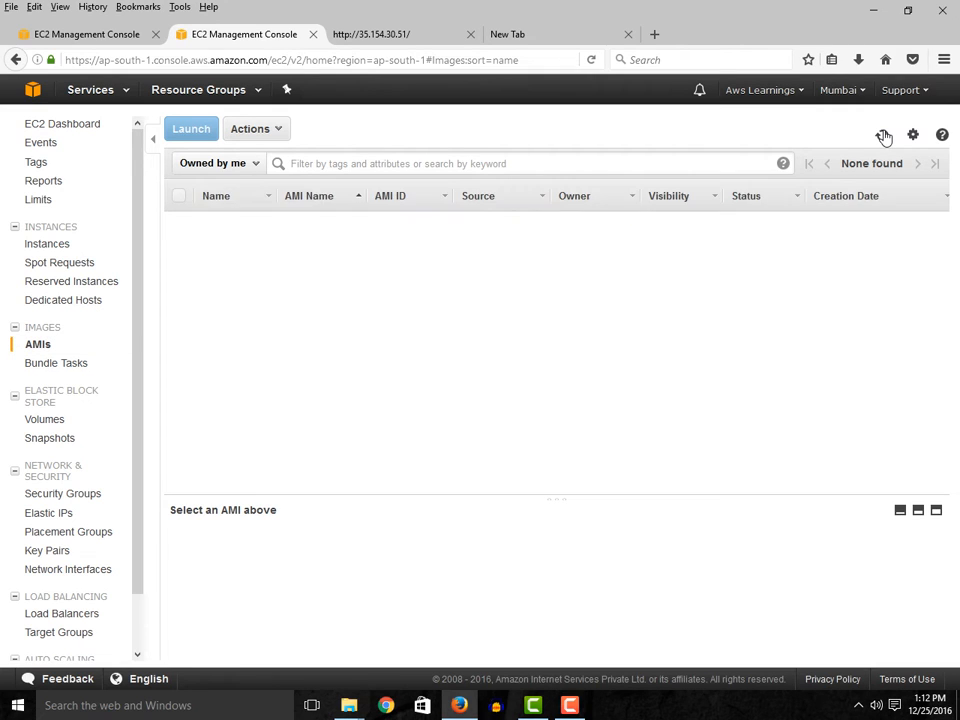
{"action": "left_click", "coordinate": [882, 136]}
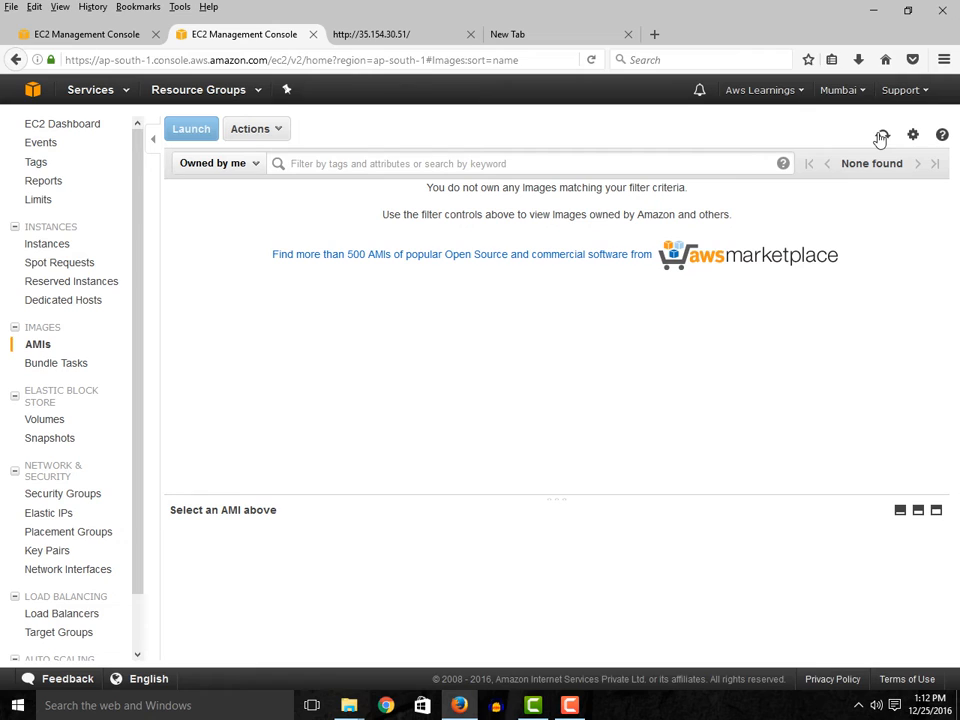
{"action": "left_click", "coordinate": [271, 130]}
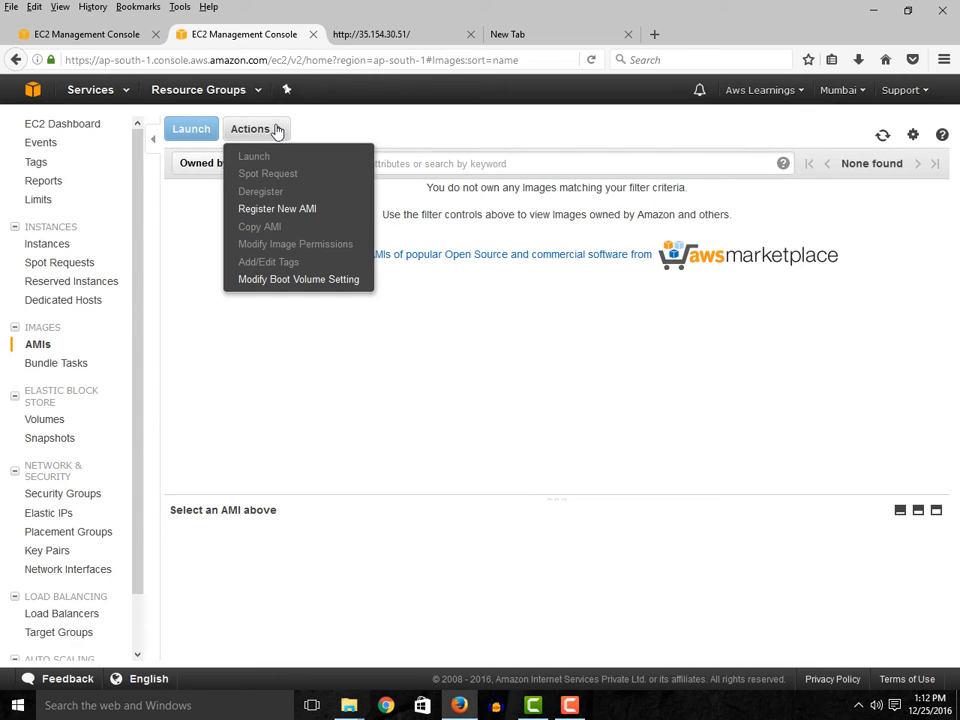
{"action": "left_click", "coordinate": [39, 347]}
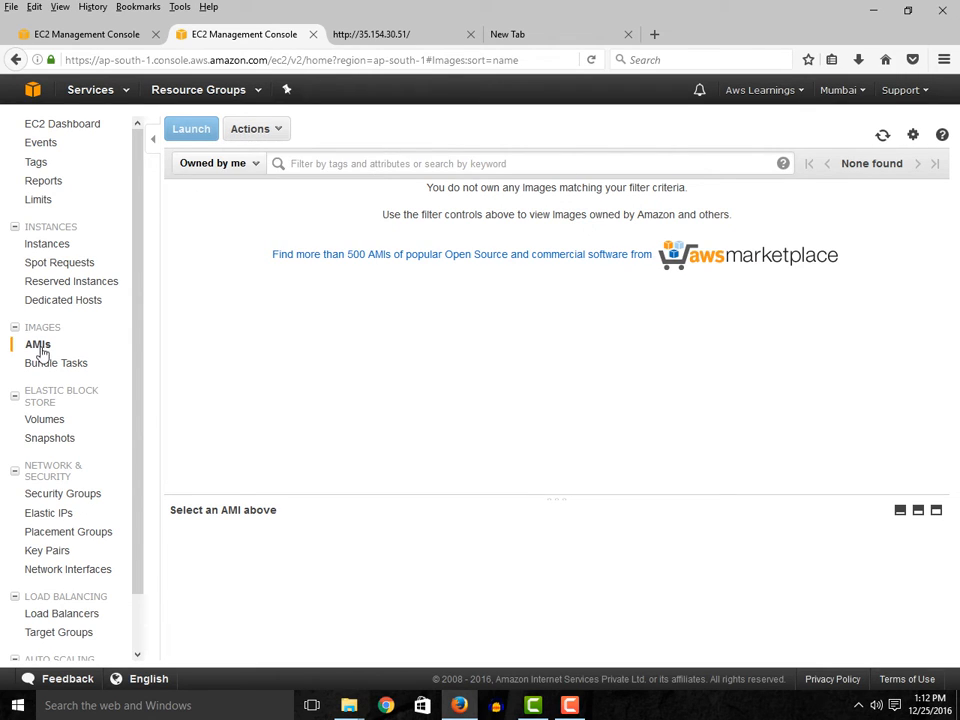
{"action": "left_click", "coordinate": [54, 364]}
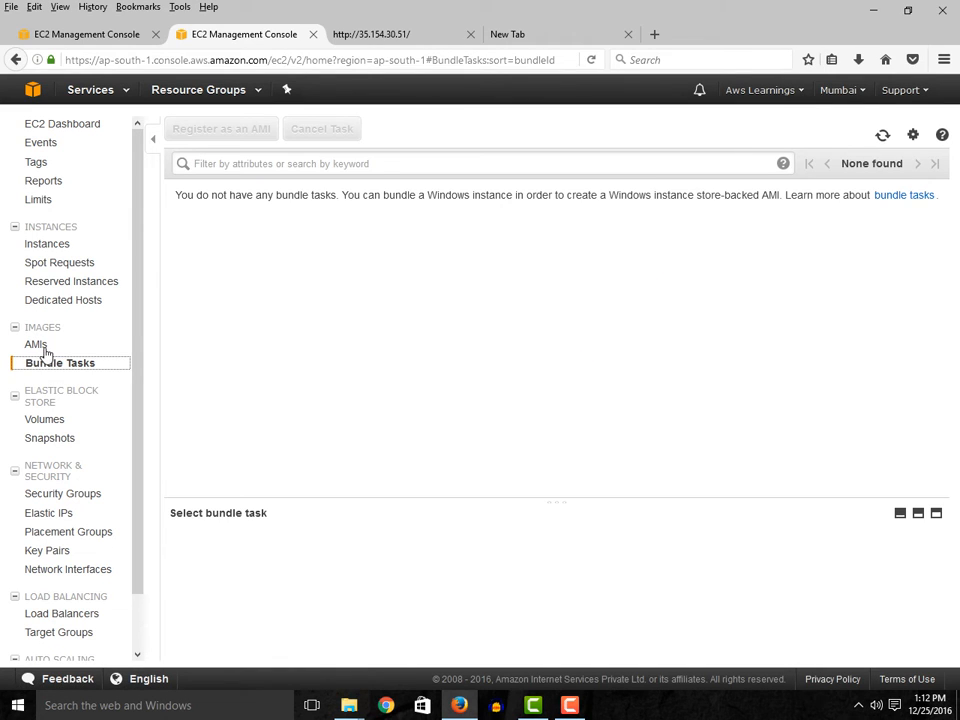
{"action": "left_click", "coordinate": [36, 345]}
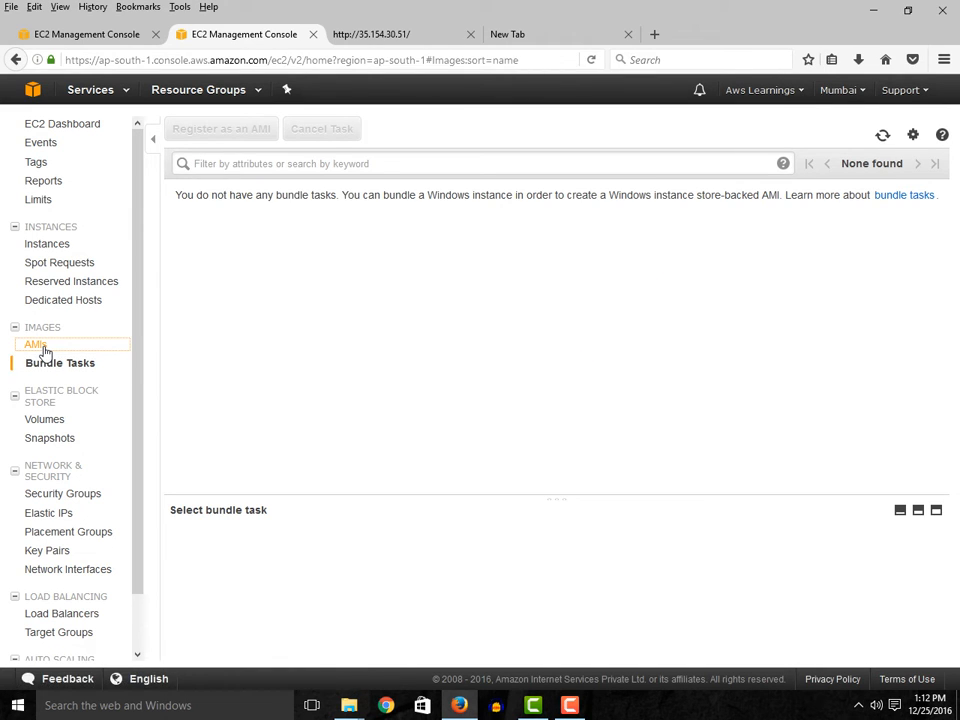
{"action": "left_click", "coordinate": [882, 139]}
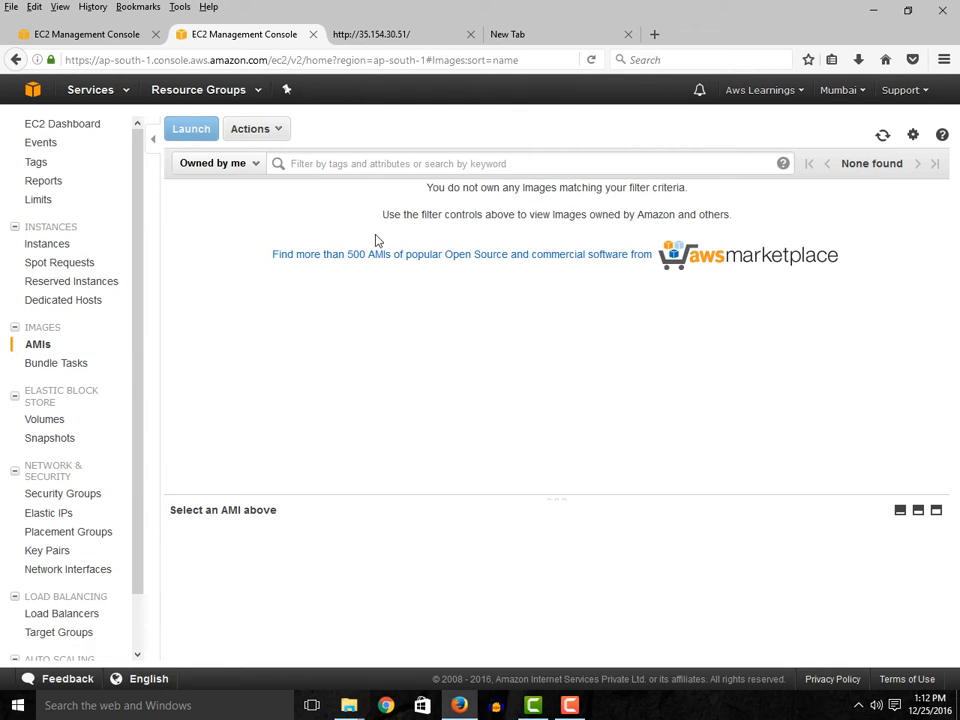
- Close the tab showing the web server's page and load 35.154.30.51 in the empty browser tab
{"action": "left_click", "coordinate": [379, 38]}
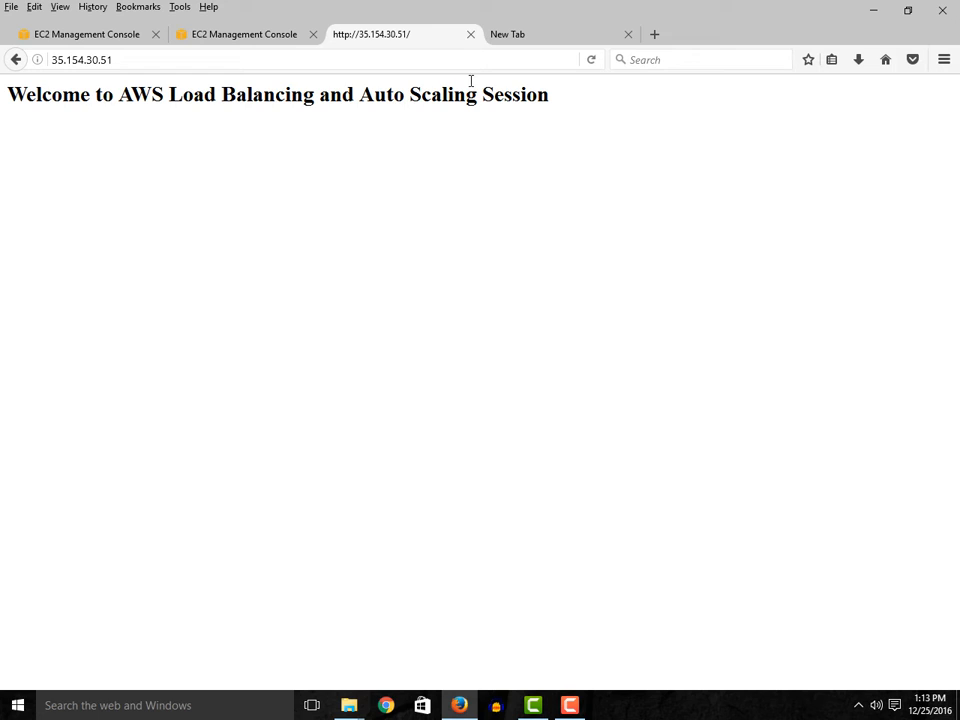
{"action": "left_click", "coordinate": [470, 35]}
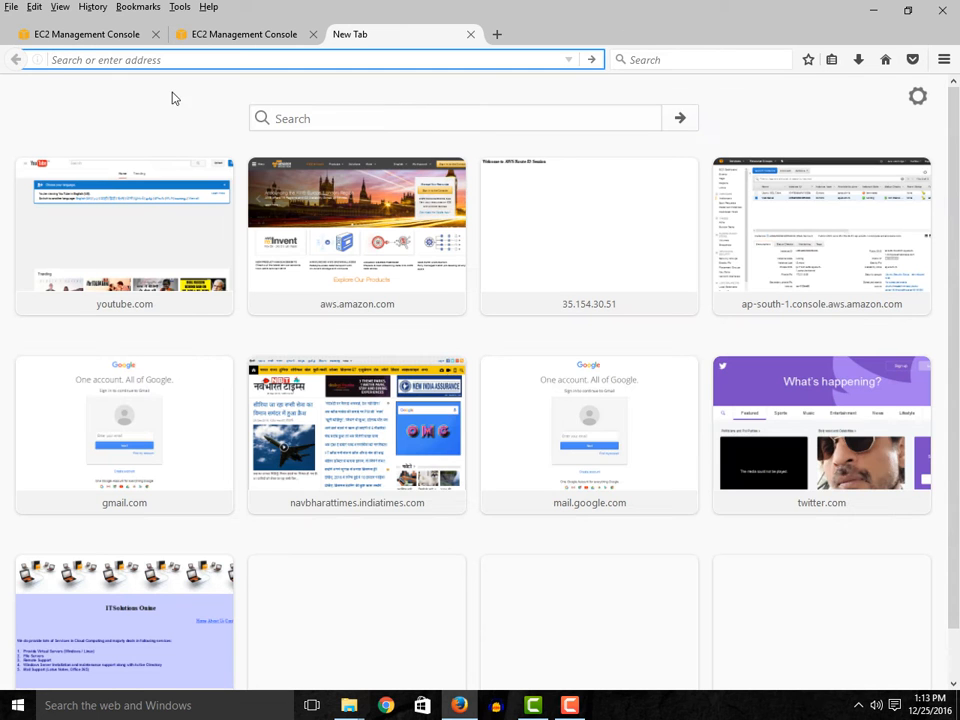
{"action": "left_click", "coordinate": [120, 35]}
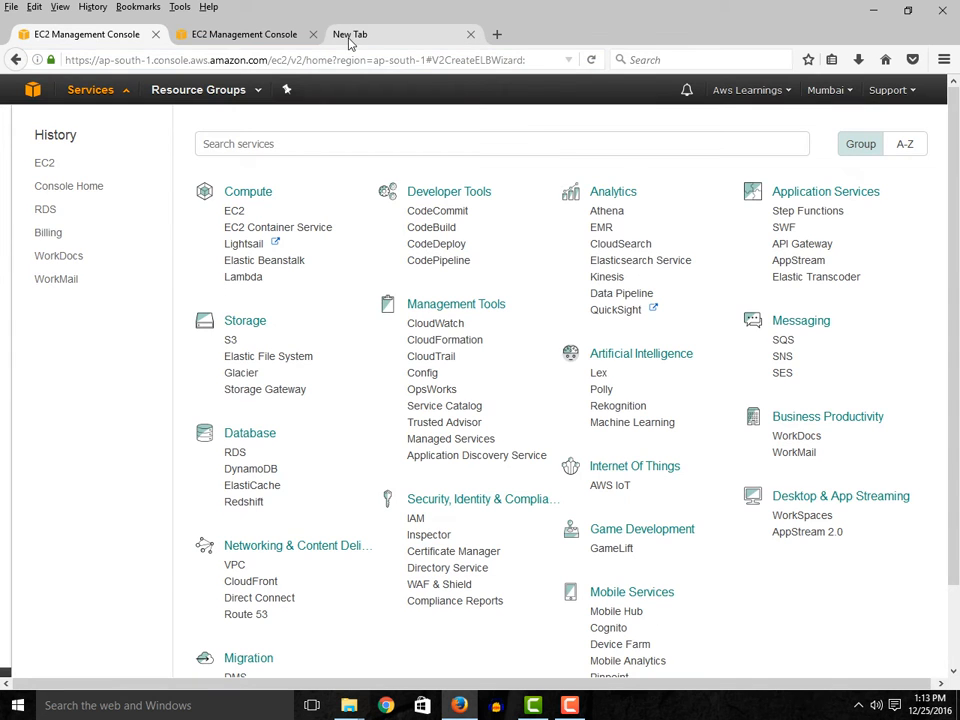
{"action": "left_click", "coordinate": [350, 36]}
{"action": "right_click", "coordinate": [327, 57]}
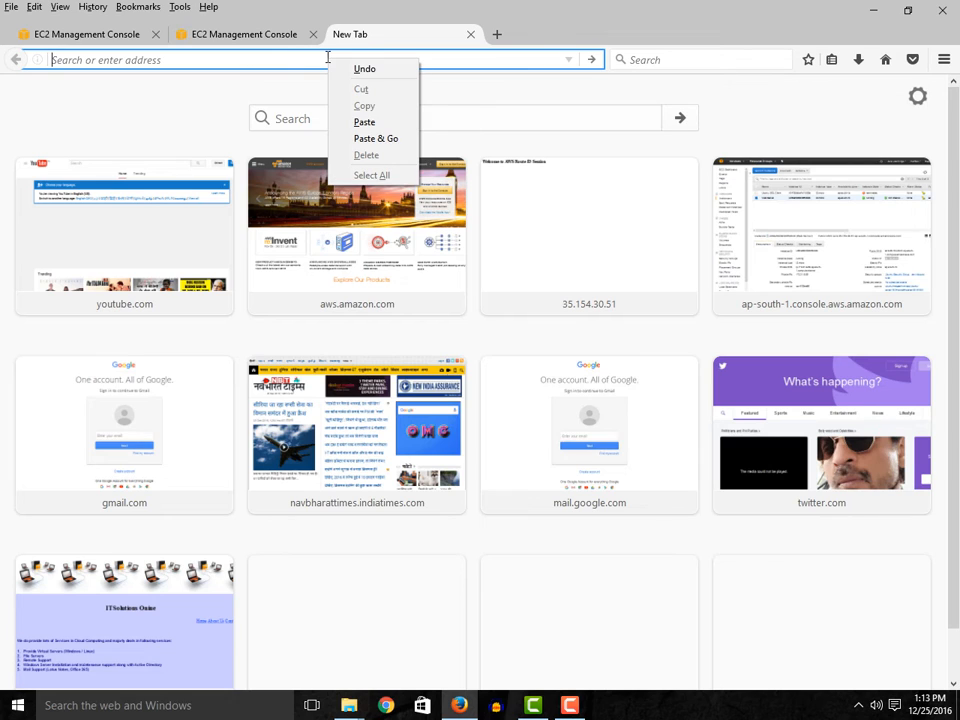
{"action": "left_click", "coordinate": [379, 122]}
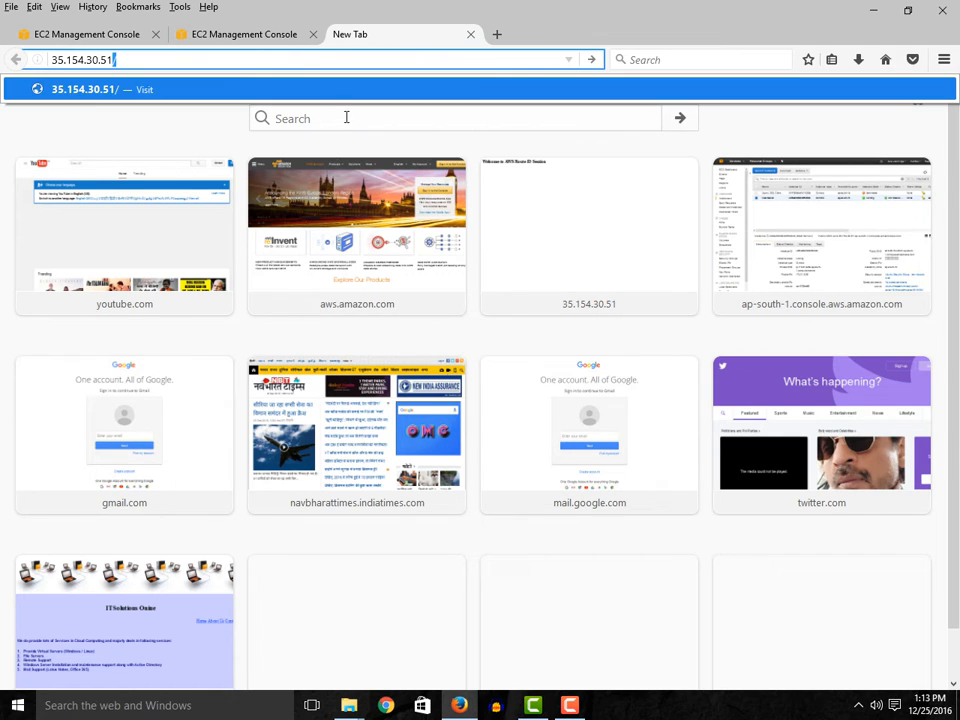
{"action": "key", "text": "Return"}
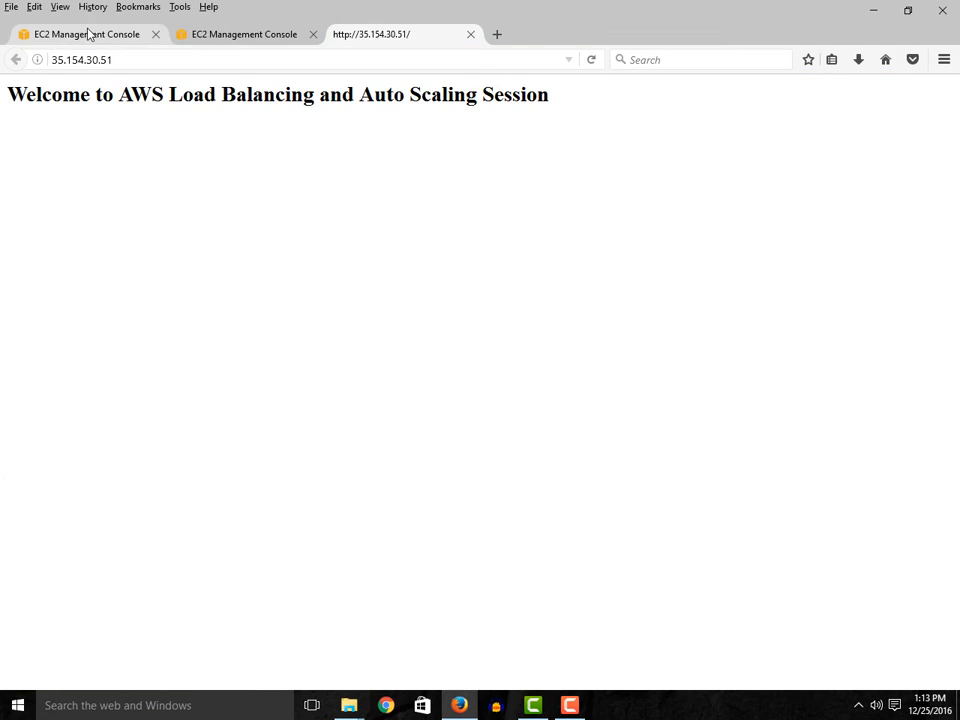
- Return to the load balancer wizard in the first browser tab and close the services list covering it
{"action": "left_click", "coordinate": [86, 36]}
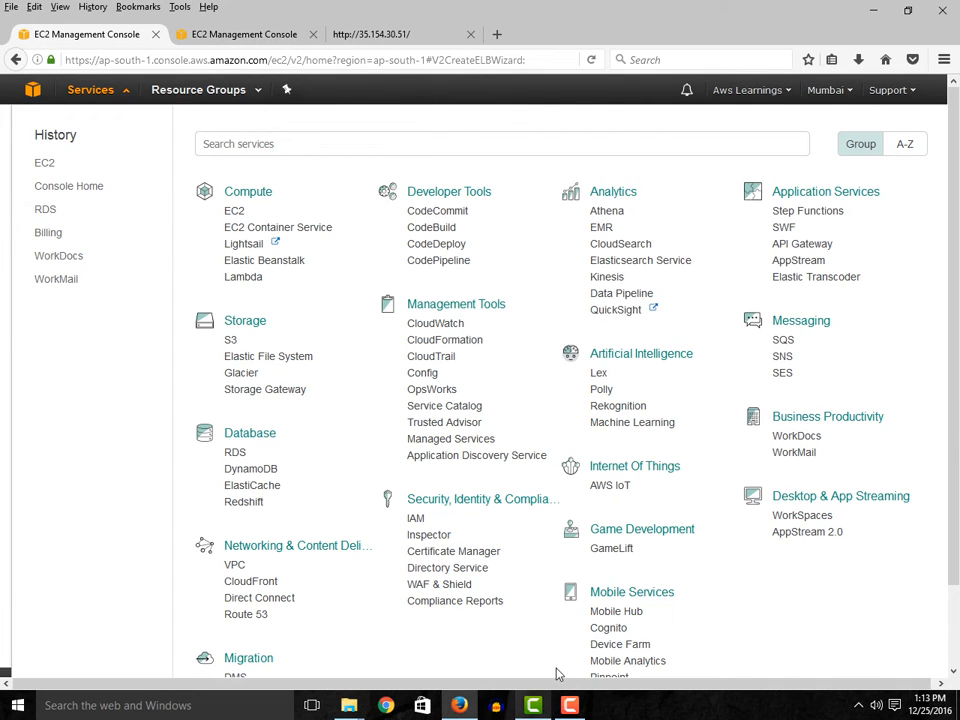
{"action": "scroll", "coordinate": [487, 641], "scroll_direction": "down", "scroll_amount": 2}
{"action": "scroll", "coordinate": [460, 620], "scroll_direction": "up", "scroll_amount": 2}
{"action": "scroll", "coordinate": [450, 610], "scroll_direction": "down", "scroll_amount": 2}
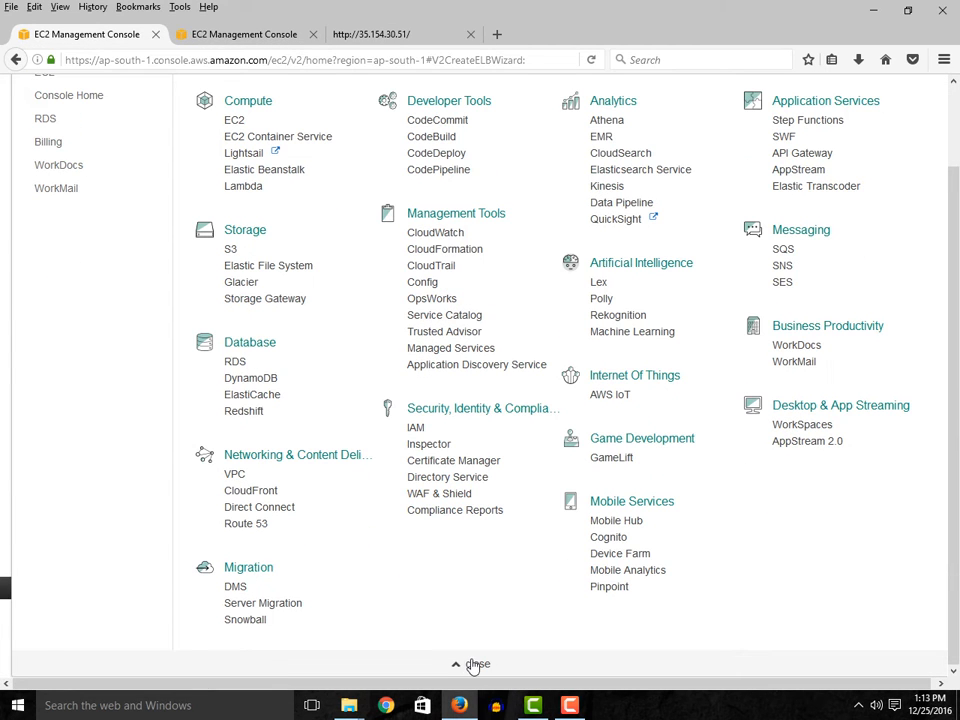
{"action": "left_click", "coordinate": [472, 664]}
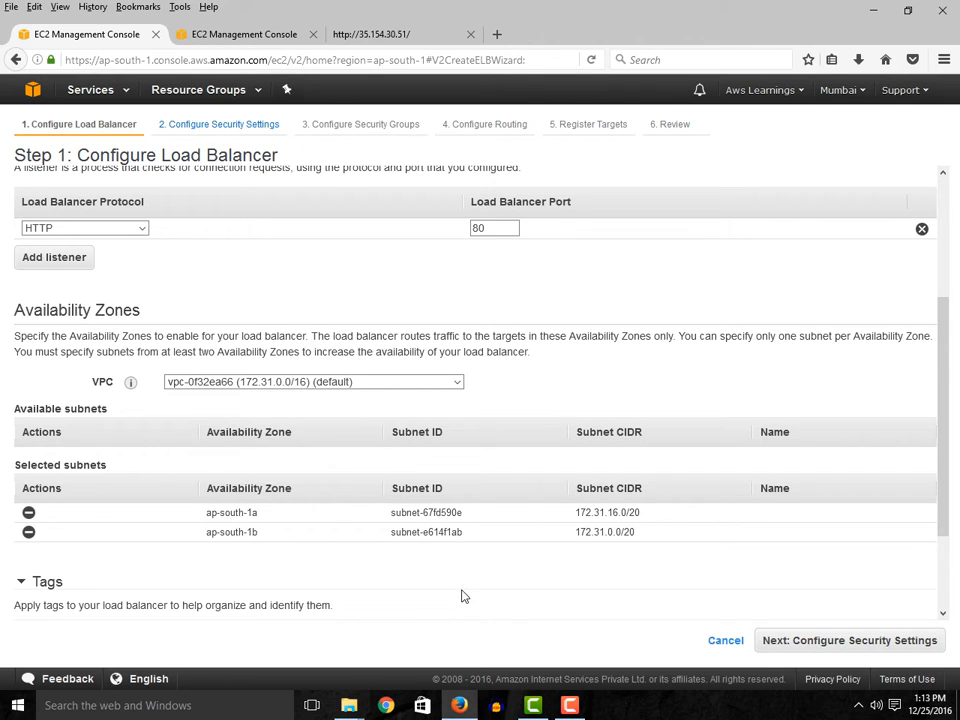
- Tag the load balancer with the key 1 and the value WebServer
{"action": "scroll", "coordinate": [463, 598], "scroll_direction": "down", "scroll_amount": 2}
{"action": "left_click", "coordinate": [79, 547]}
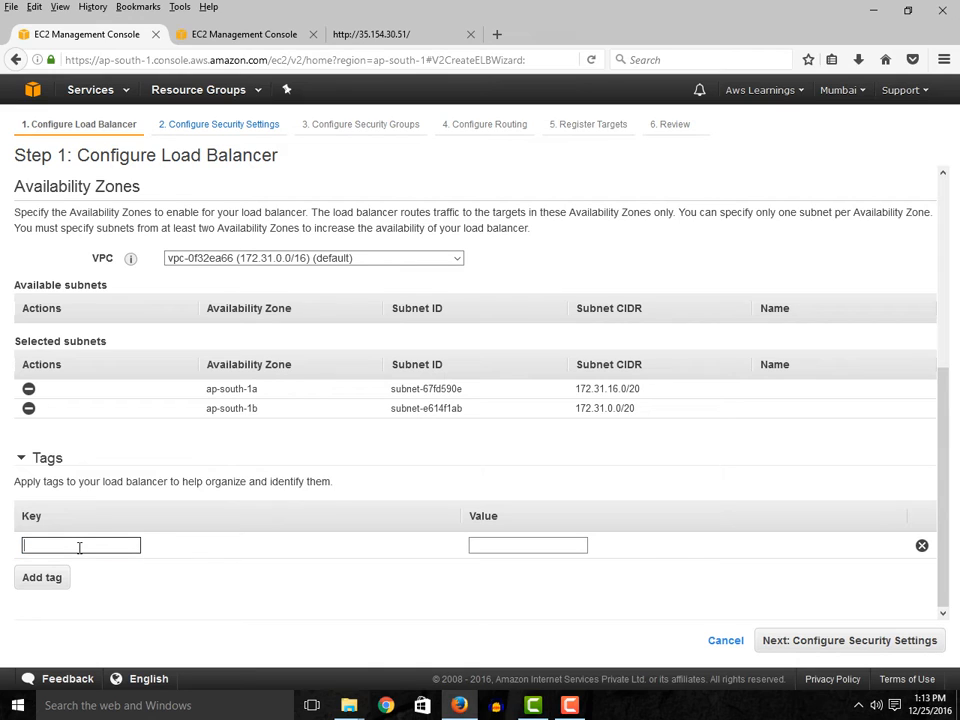
{"action": "type", "text": "1"}
{"action": "key", "text": "Tab"}
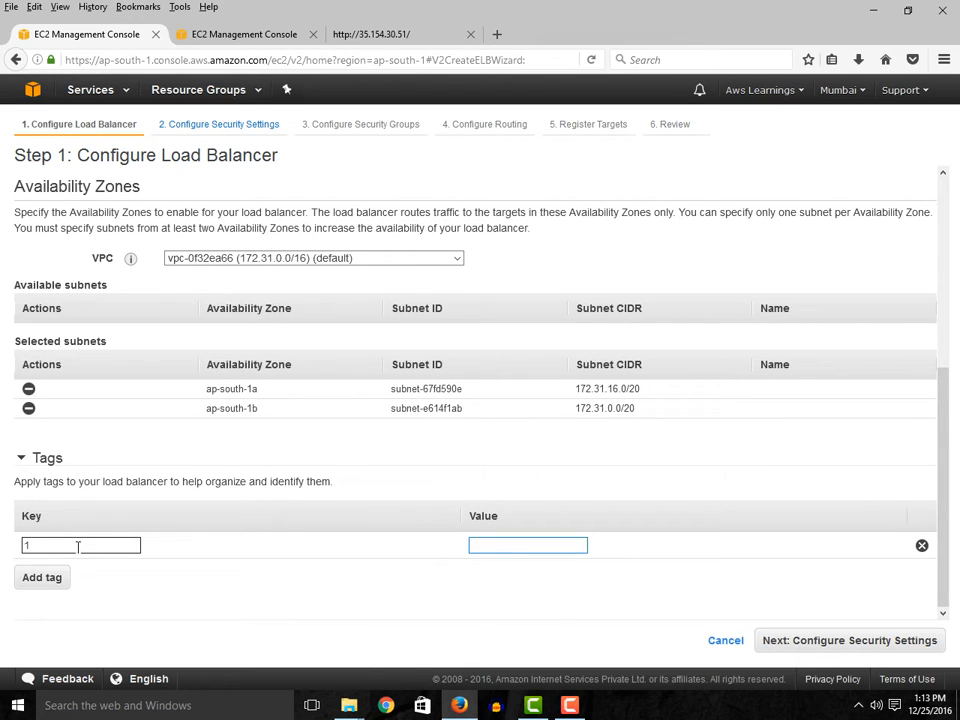
{"action": "type", "text": "WebServer"}
{"action": "type", "text": "LB"}
{"action": "key", "text": "BackSpace"}
{"action": "key", "text": "BackSpace"}
- Continue past the security settings without a secure listener and choose to create a new security group
{"action": "left_click", "coordinate": [810, 650]}
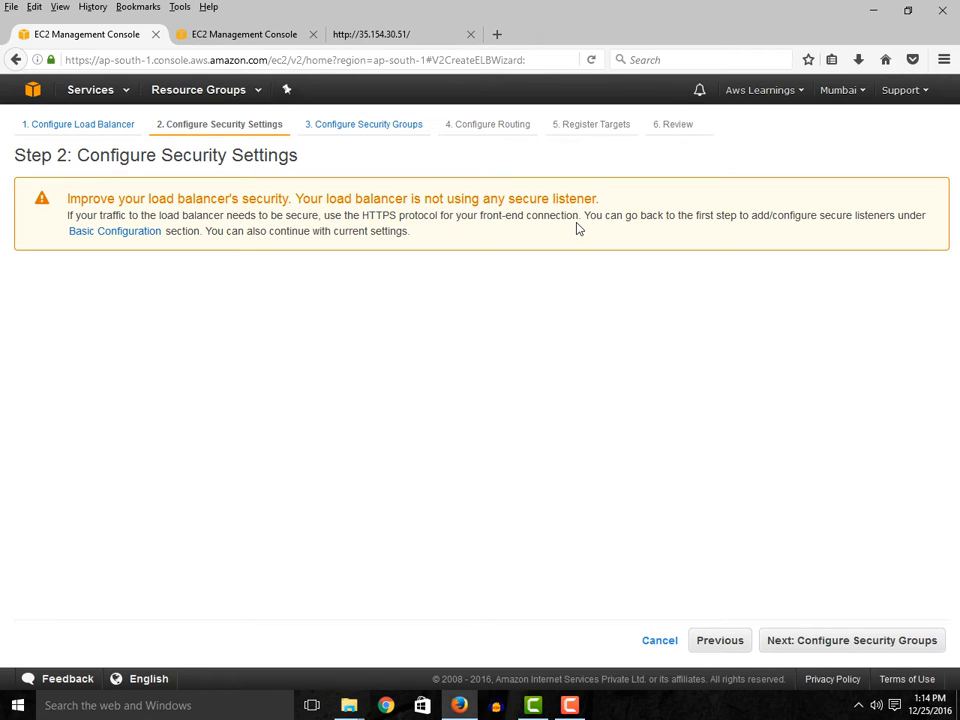
{"action": "left_click", "coordinate": [812, 647]}
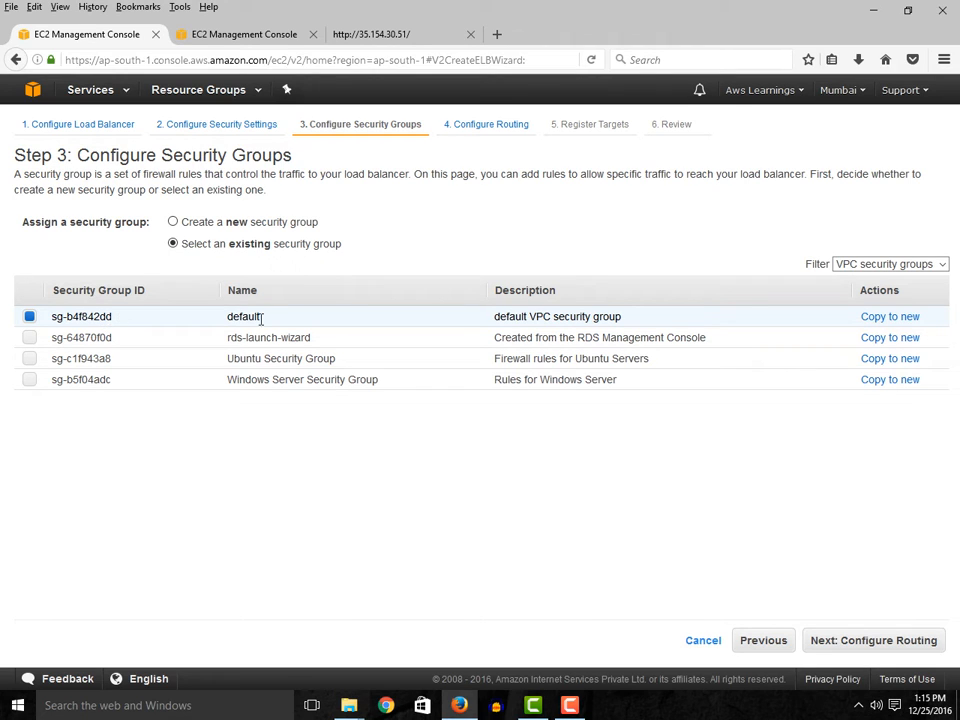
{"action": "left_click", "coordinate": [173, 221]}
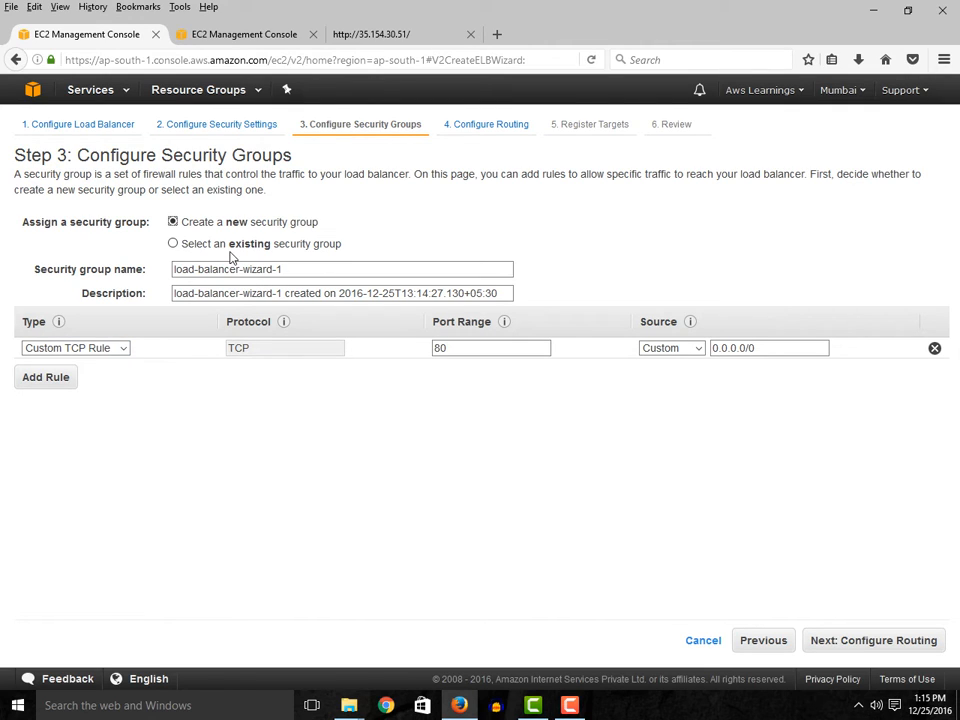
- Name the new security group "SG for WebLB"
{"action": "left_click_drag", "start_coordinate": [296, 270], "coordinate": [143, 257]}
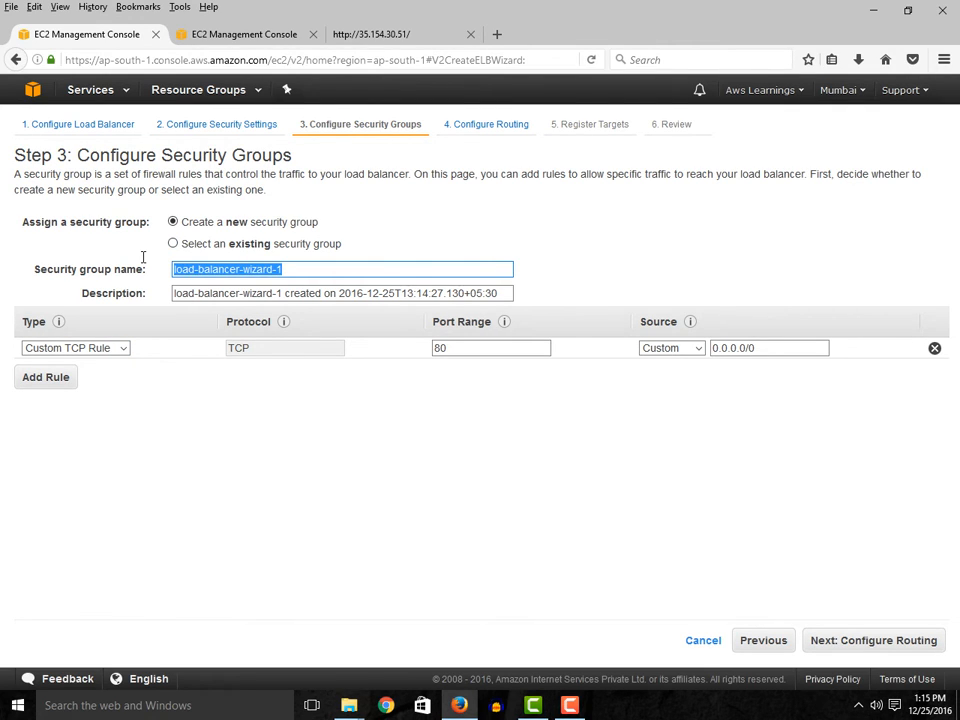
{"action": "type", "text": "W"}
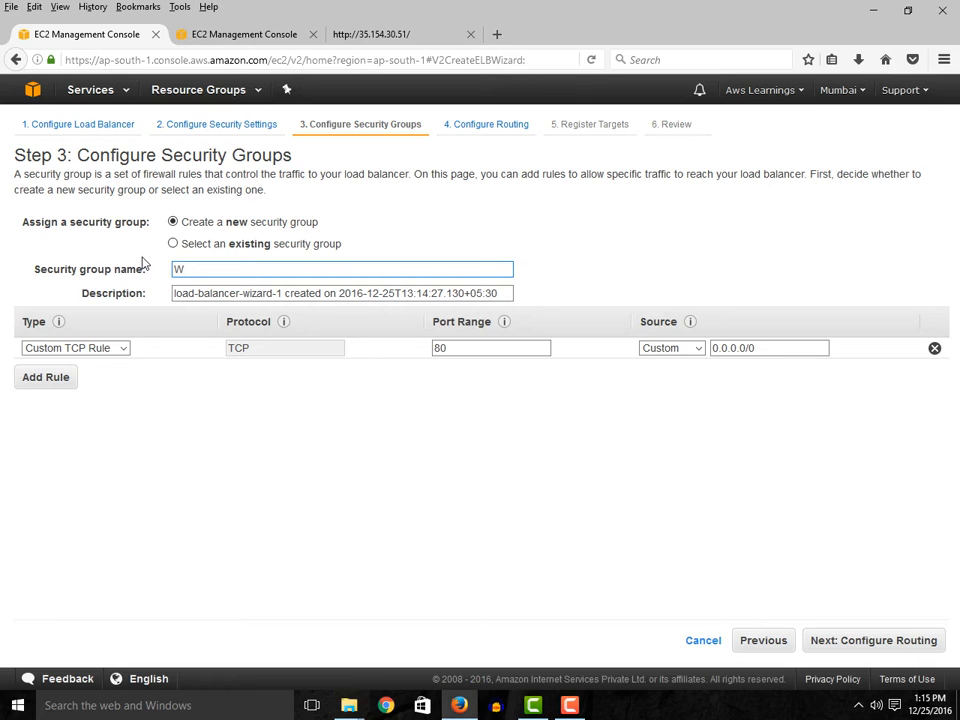
{"action": "key", "text": "BackSpace"}
{"action": "type", "text": "SG for Wb"}
{"action": "key", "text": "BackSpace"}
{"action": "type", "text": "EBlb"}
{"action": "key", "text": "BackSpace"}
{"action": "key", "text": "BackSpace"}
{"action": "key", "text": "BackSpace"}
{"action": "type", "text": "Blb"}
{"action": "key", "text": "BackSpace"}
{"action": "key", "text": "BackSpace"}
{"action": "key", "text": "BackSpace"}
{"action": "key", "text": "BackSpace"}
{"action": "type", "text": "ebLB"}
- Set the new security group's rule type to HTTP and continue to the routing configuration
{"action": "left_click", "coordinate": [103, 352]}
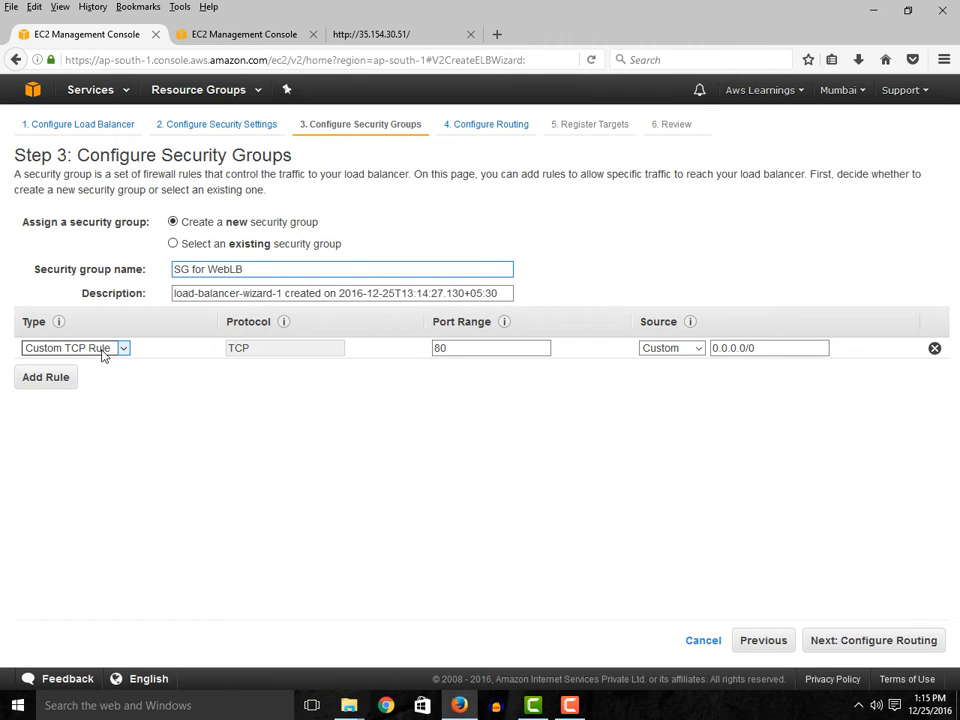
{"action": "left_click", "coordinate": [232, 398]}
{"action": "left_click", "coordinate": [117, 354]}
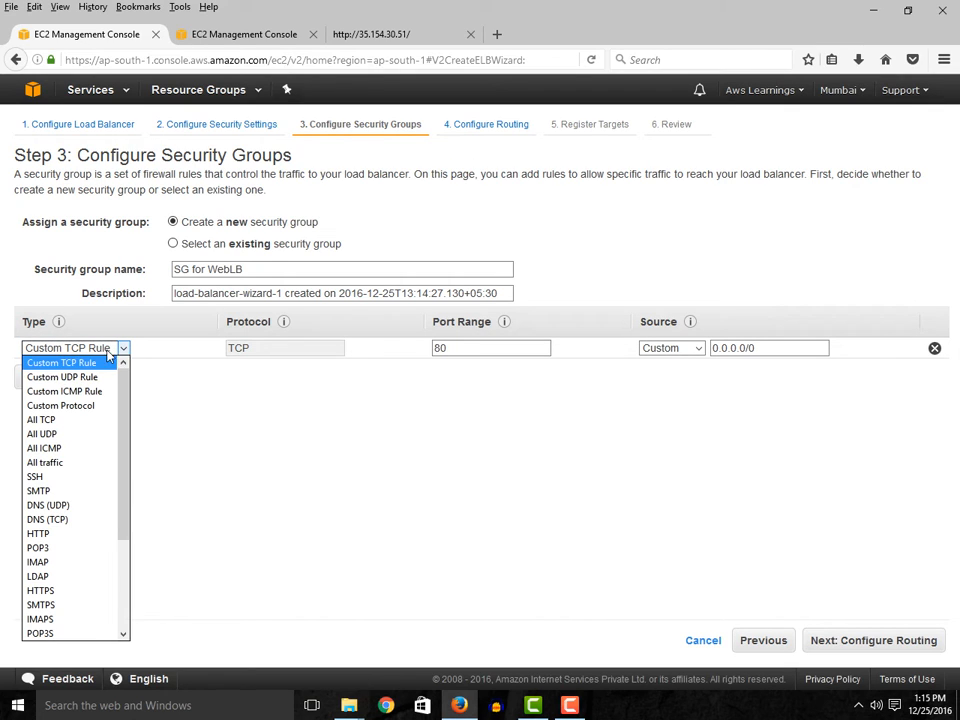
{"action": "left_click", "coordinate": [58, 534]}
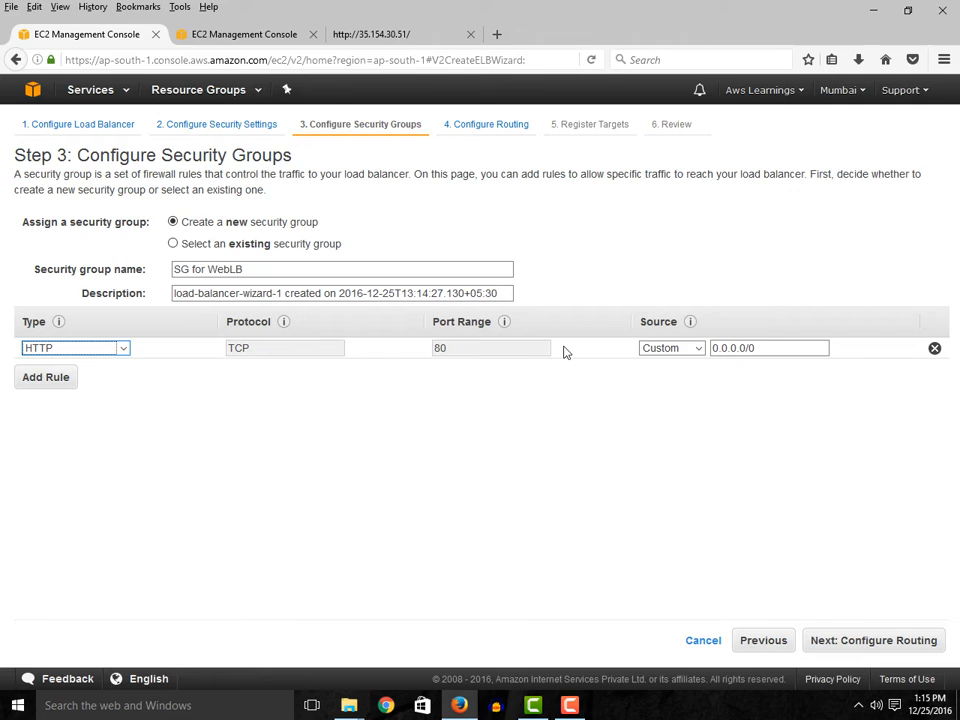
{"action": "left_click", "coordinate": [773, 351]}
{"action": "left_click", "coordinate": [912, 645]}
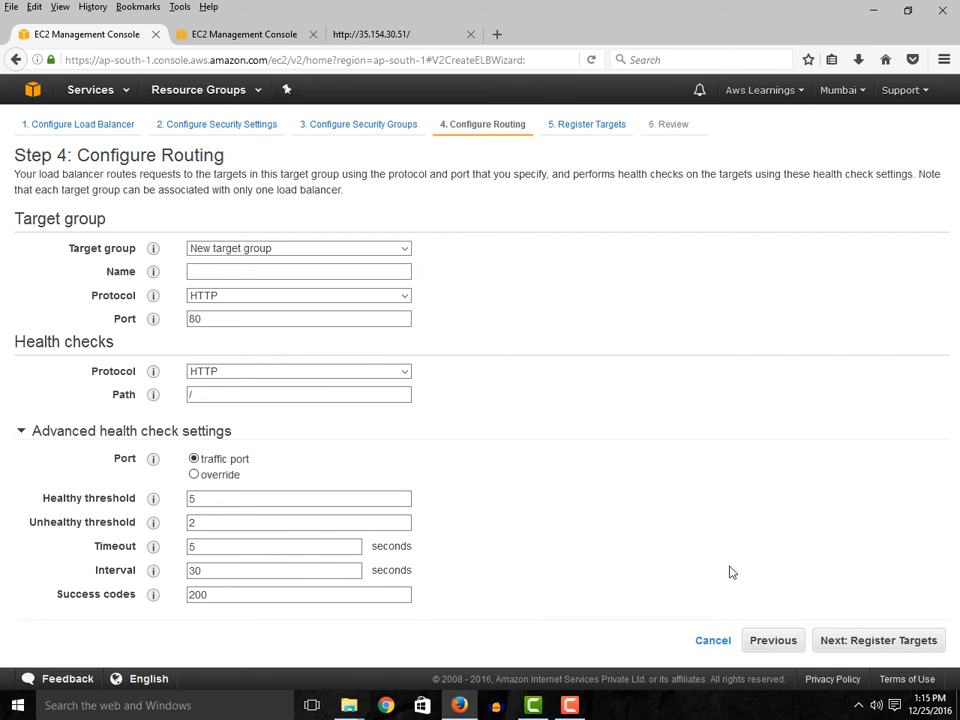
- Keep the option to create a new target group and name it WebServerTG
{"action": "left_click", "coordinate": [324, 252]}
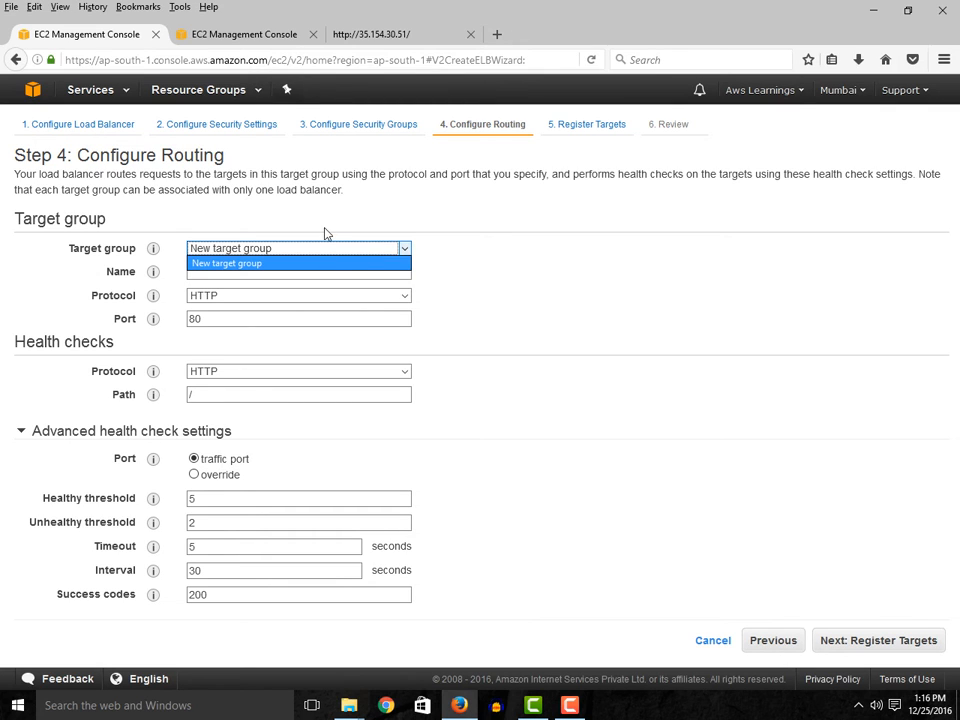
{"action": "left_click", "coordinate": [293, 252]}
{"action": "left_click", "coordinate": [231, 269]}
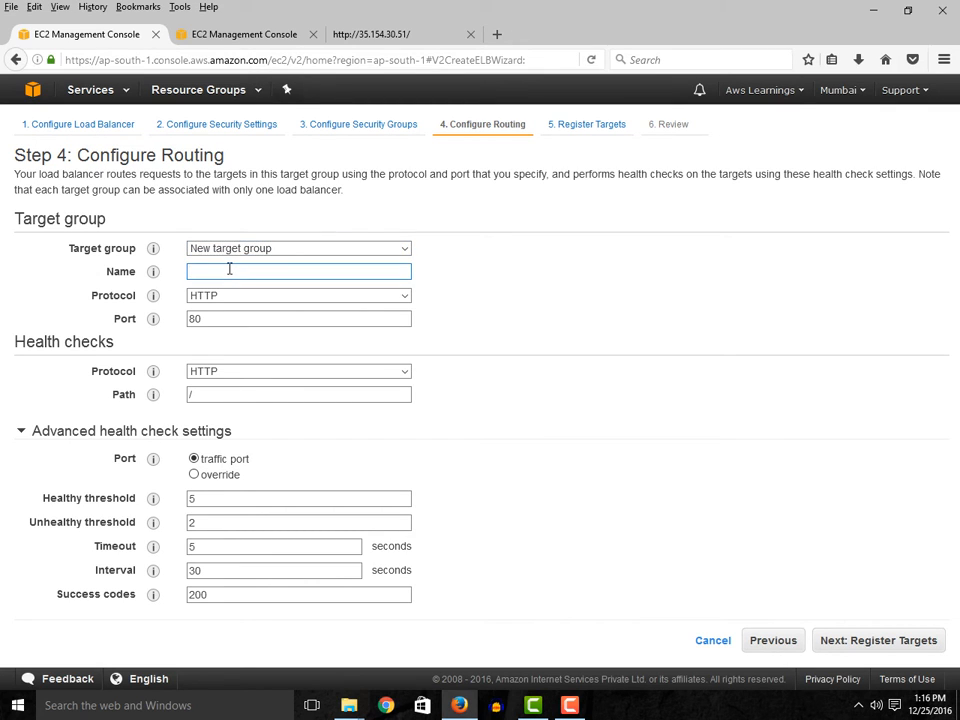
{"action": "type", "text": "WebServerTG"}
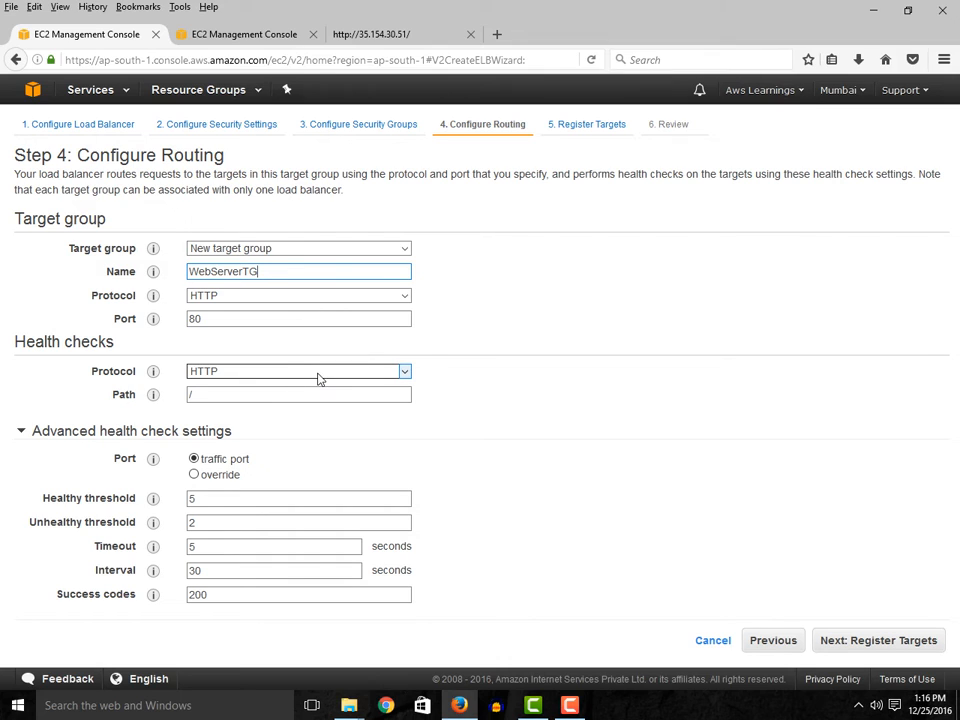
- Set the health check path to /index.html
{"action": "left_click", "coordinate": [225, 396]}
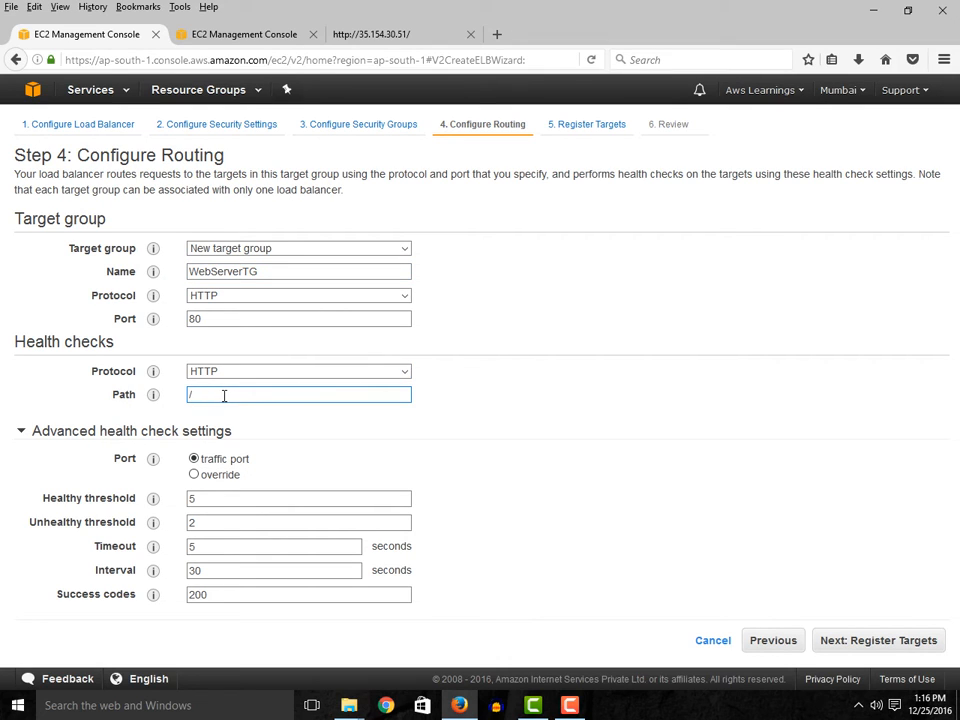
{"action": "type", "text": "index.html"}
{"action": "left_click_drag", "start_coordinate": [240, 394], "coordinate": [178, 395]}
{"action": "left_click", "coordinate": [194, 475]}
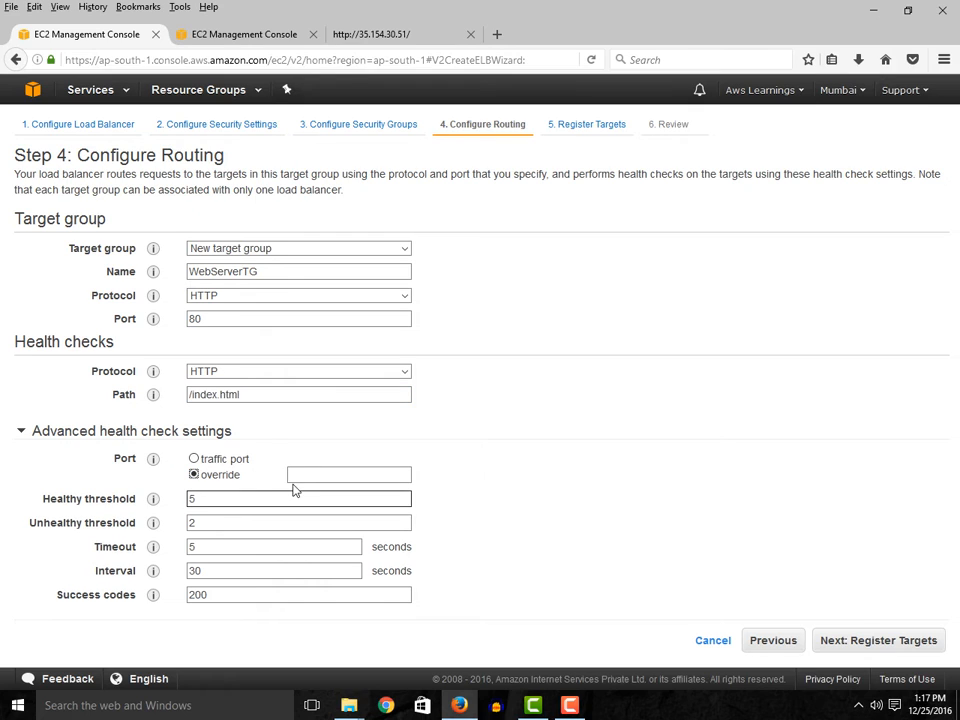
{"action": "left_click", "coordinate": [329, 476]}
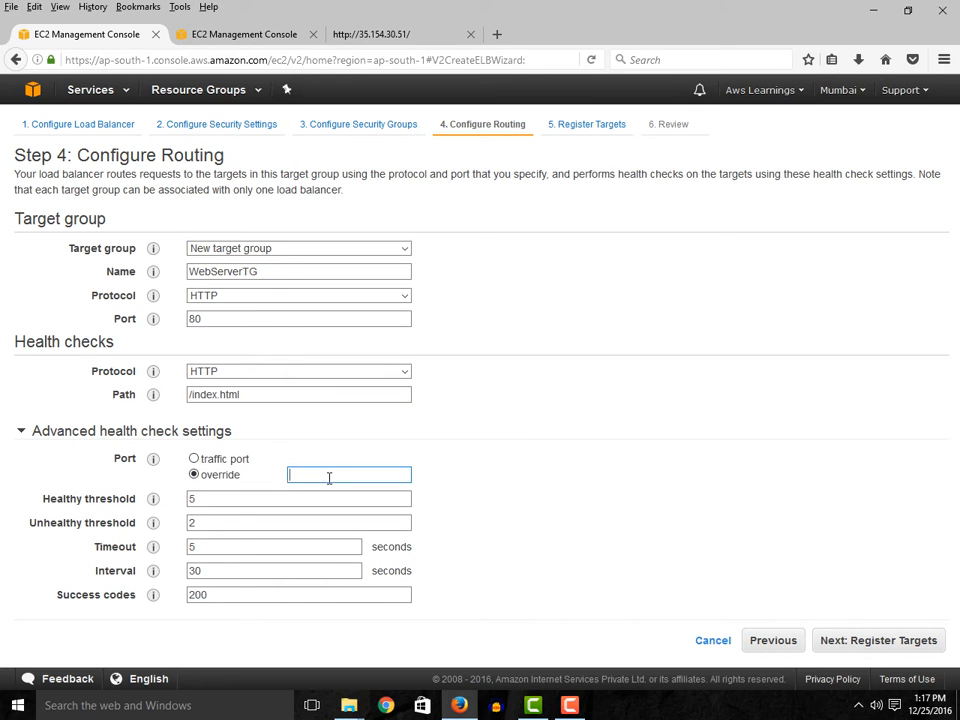
{"action": "left_click", "coordinate": [194, 460]}
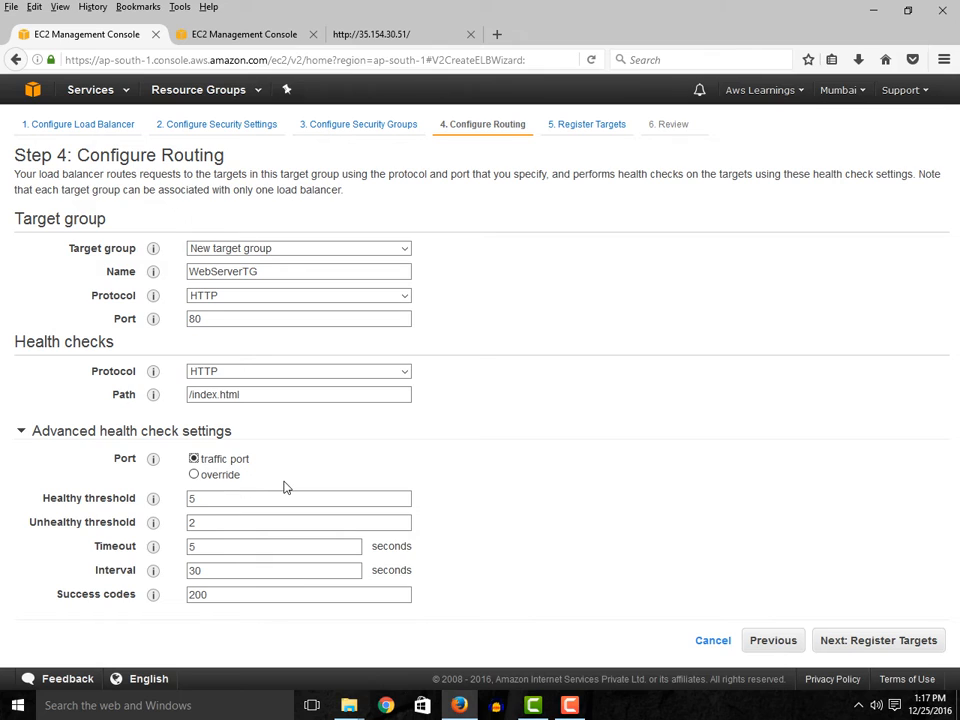
- Keep the default health check thresholds, timeout, interval and success codes and continue to target registration
{"action": "left_click", "coordinate": [200, 528]}
{"action": "left_click", "coordinate": [197, 547]}
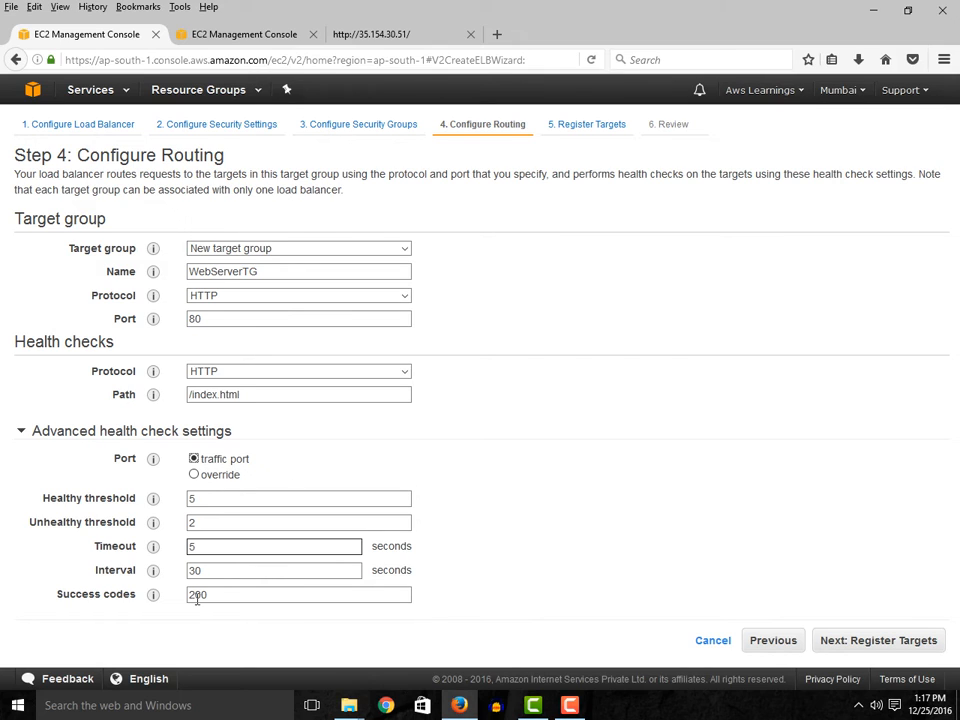
{"action": "left_click", "coordinate": [199, 623]}
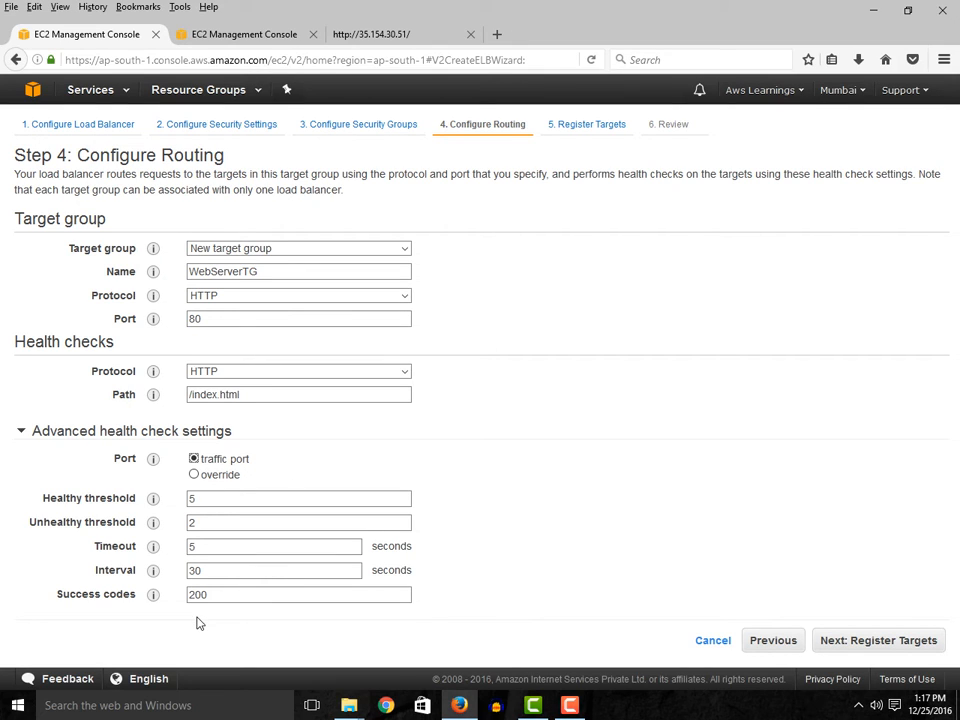
{"action": "left_click", "coordinate": [199, 500]}
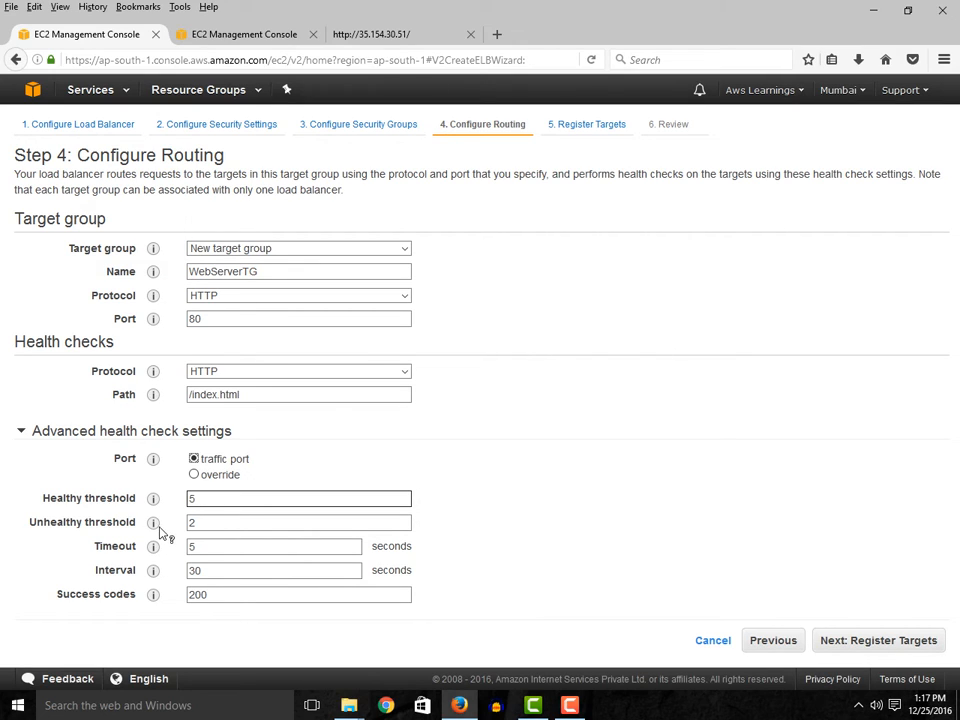
{"action": "left_click", "coordinate": [253, 523]}
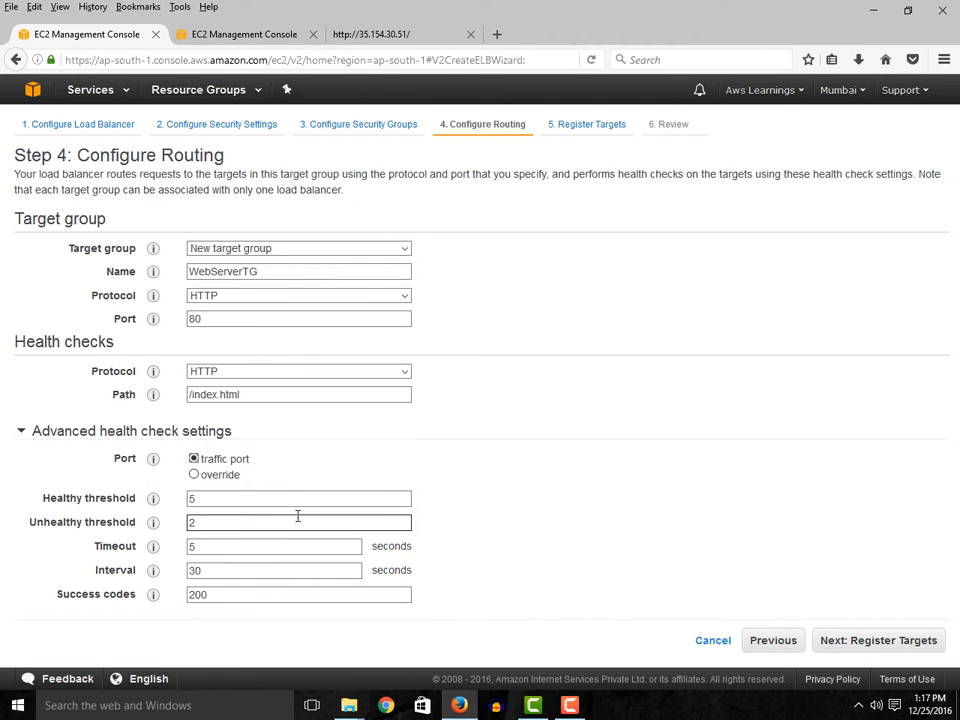
{"action": "left_click", "coordinate": [861, 647]}
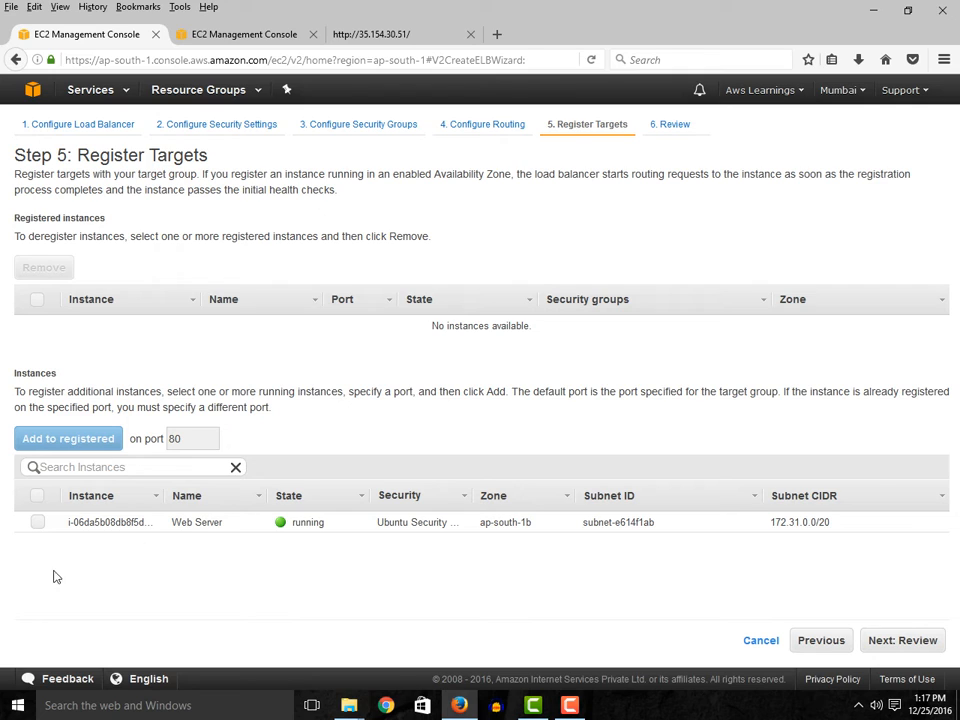
- Select the Web Server instance with port 80 and continue to the load balancer review
{"action": "left_click", "coordinate": [37, 521]}
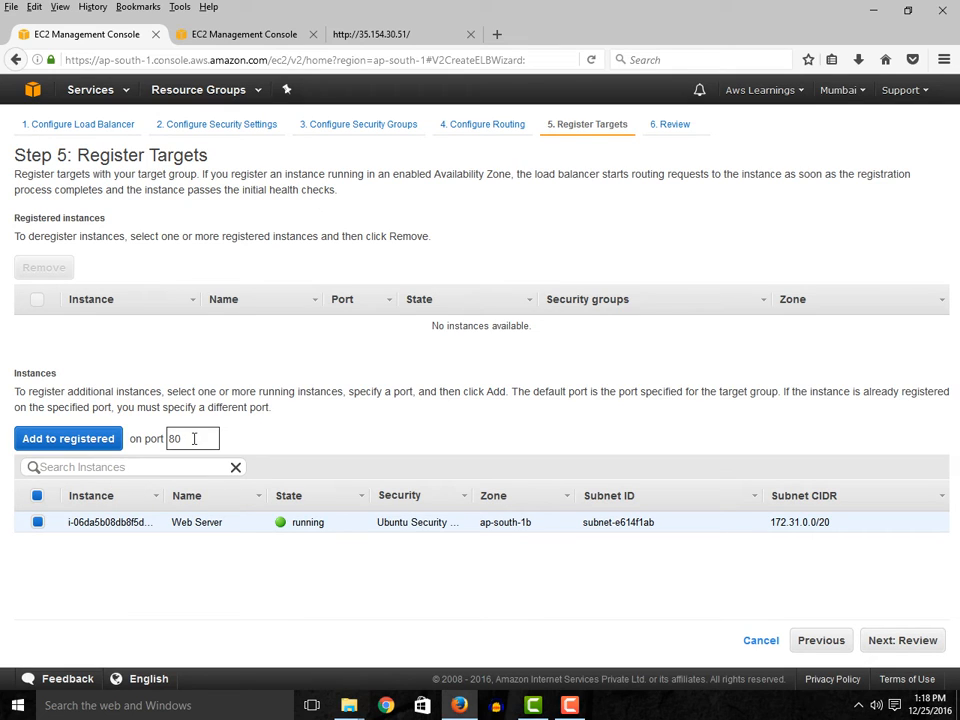
{"action": "double_click", "coordinate": [163, 438]}
{"action": "left_click", "coordinate": [906, 642]}
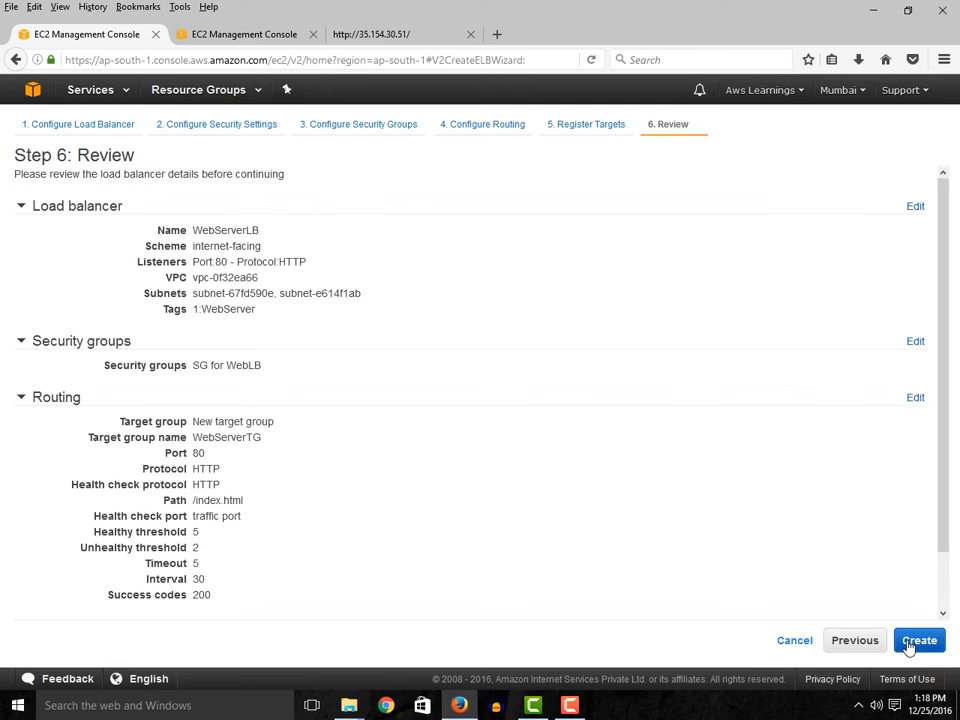
- Review the load balancer, security group, routing and target details, including the health check path
{"action": "scroll", "coordinate": [561, 467], "scroll_direction": "down", "scroll_amount": 1}
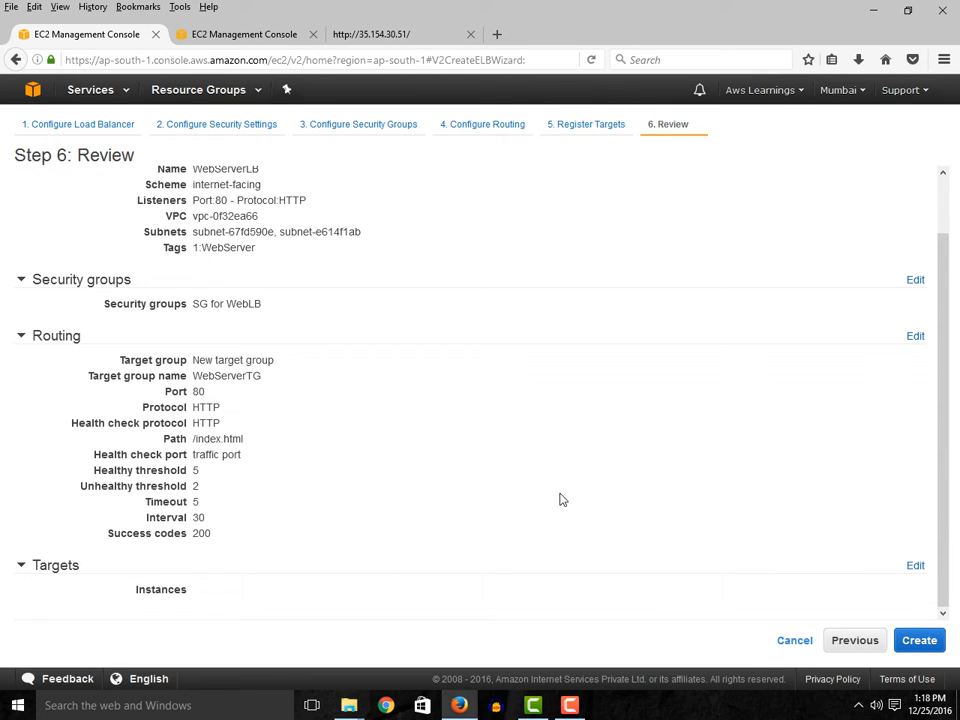
{"action": "scroll", "coordinate": [560, 499], "scroll_direction": "up", "scroll_amount": 2}
{"action": "scroll", "coordinate": [560, 499], "scroll_direction": "down", "scroll_amount": 2}
{"action": "scroll", "coordinate": [350, 310], "scroll_direction": "up", "scroll_amount": 2}
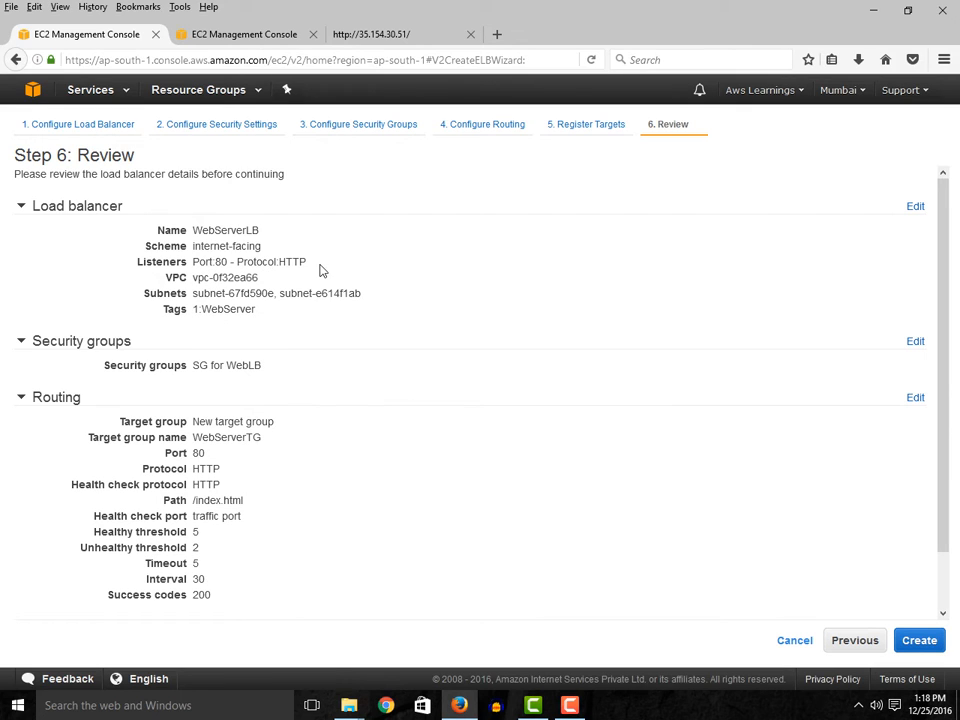
{"action": "scroll", "coordinate": [346, 316], "scroll_direction": "down", "scroll_amount": 2}
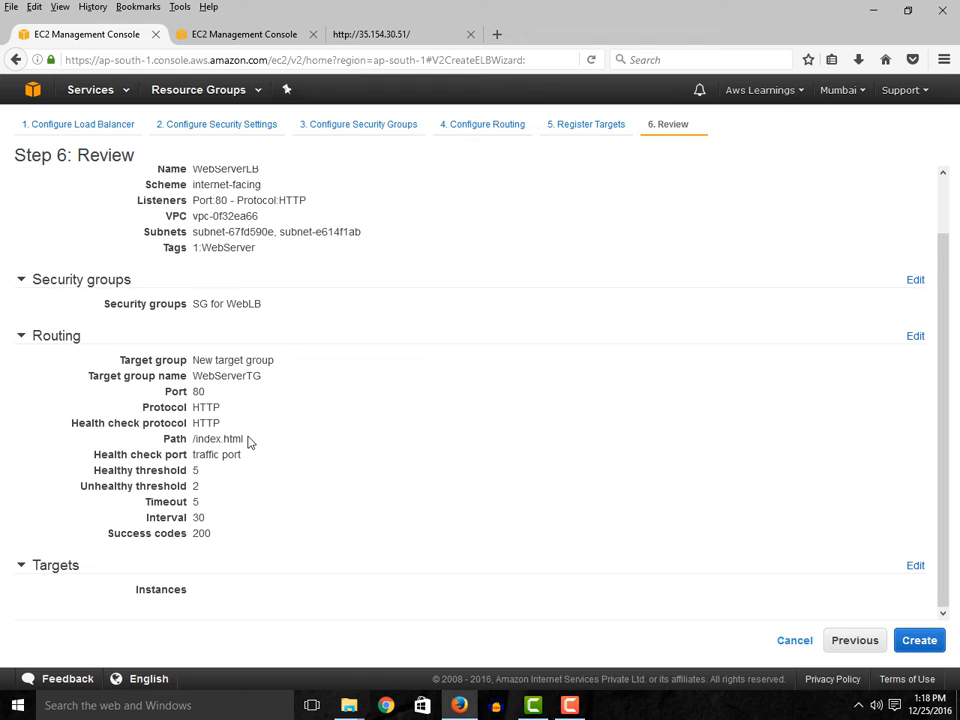
{"action": "left_click_drag", "start_coordinate": [195, 438], "coordinate": [257, 443]}
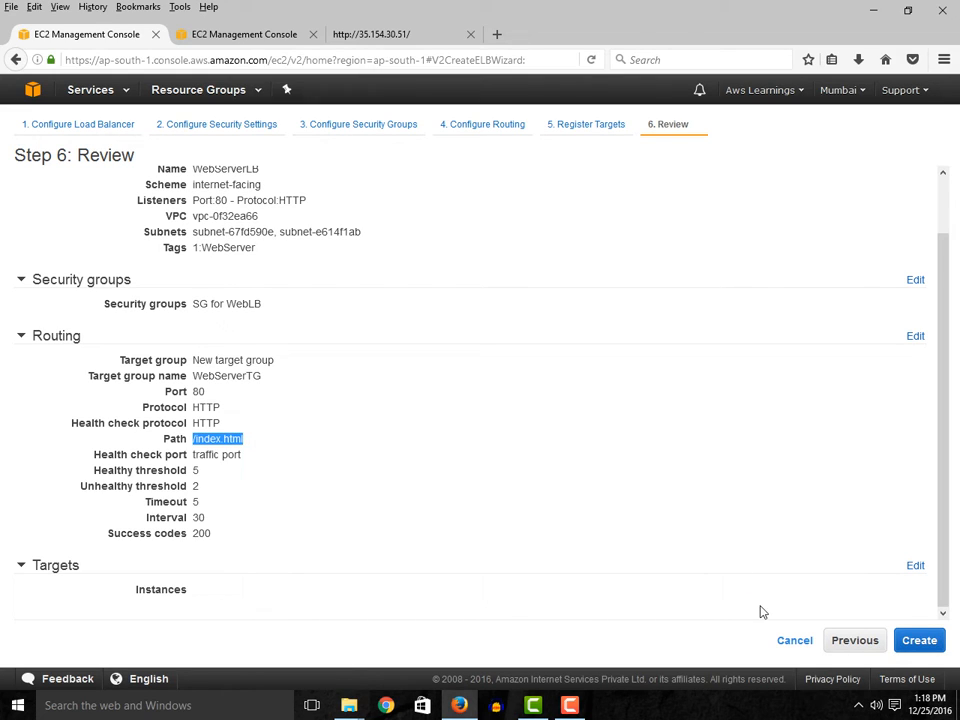
- Reopen the target settings from the review, select the Web Server instance again and return to the review
{"action": "left_click", "coordinate": [915, 566]}
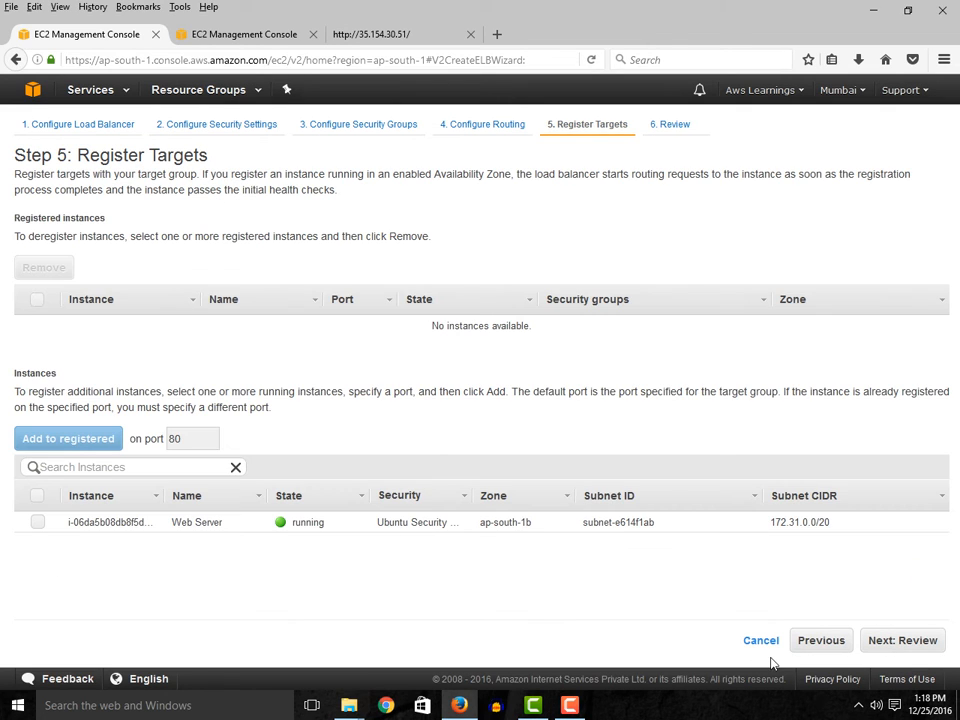
{"action": "left_click", "coordinate": [820, 642]}
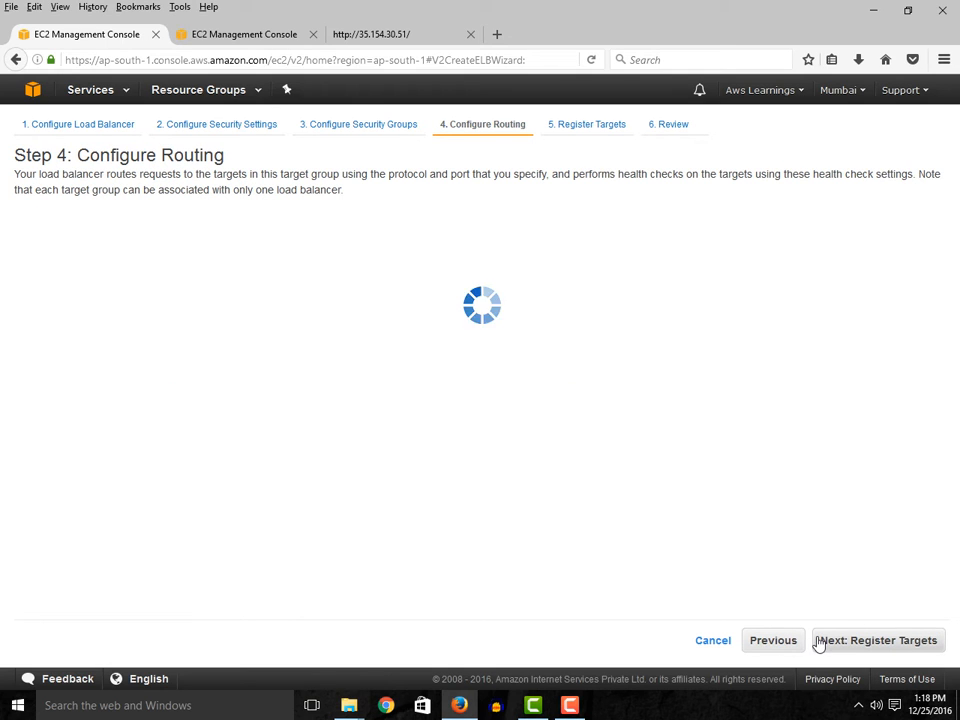
{"action": "left_click", "coordinate": [903, 642]}
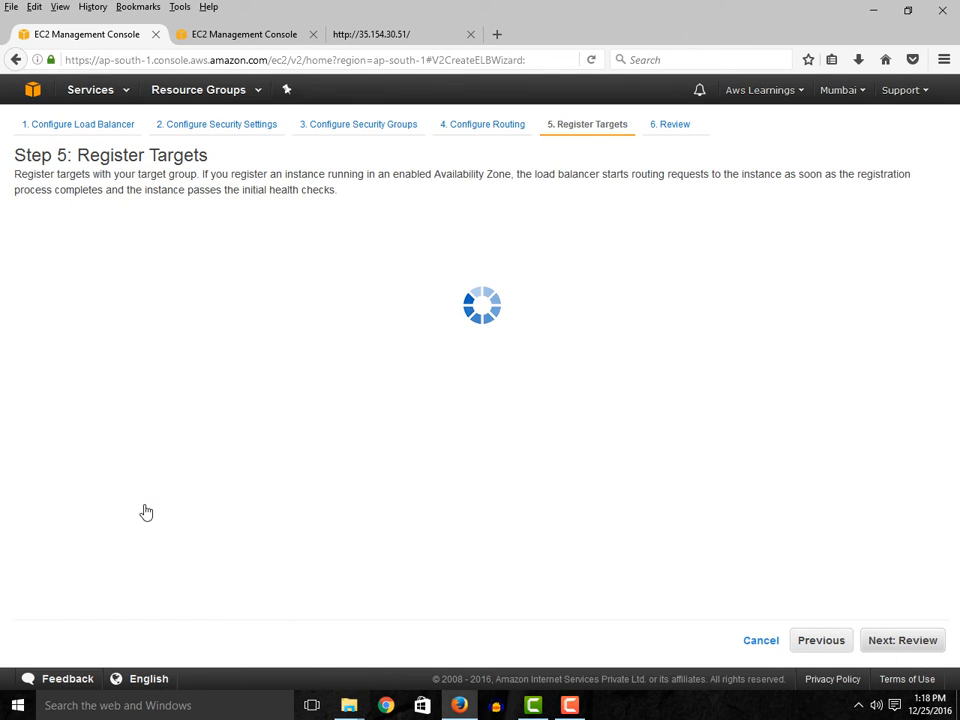
{"action": "left_click", "coordinate": [37, 522]}
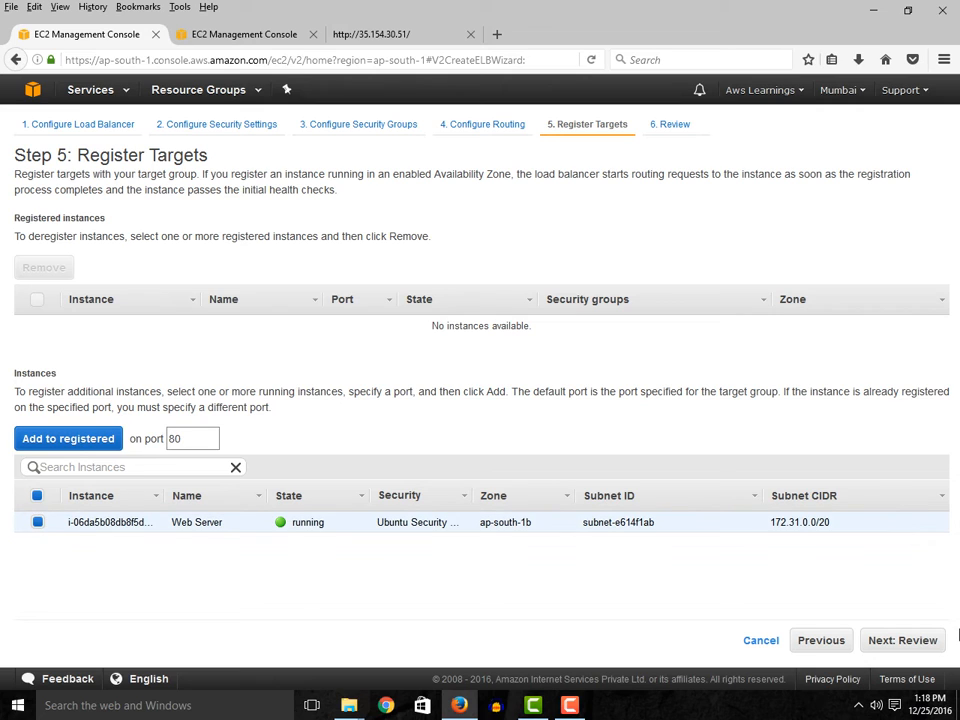
{"action": "left_click", "coordinate": [924, 641]}
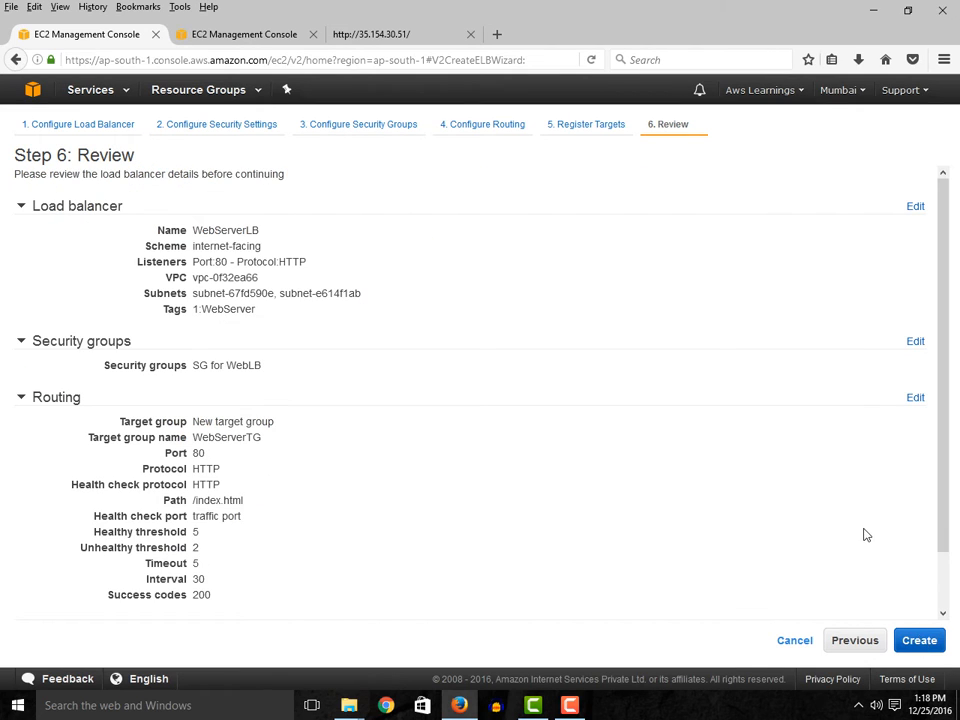
- Create the WebServerLB load balancer and close the creation status page
{"action": "scroll", "coordinate": [900, 590], "scroll_direction": "down", "scroll_amount": 1}
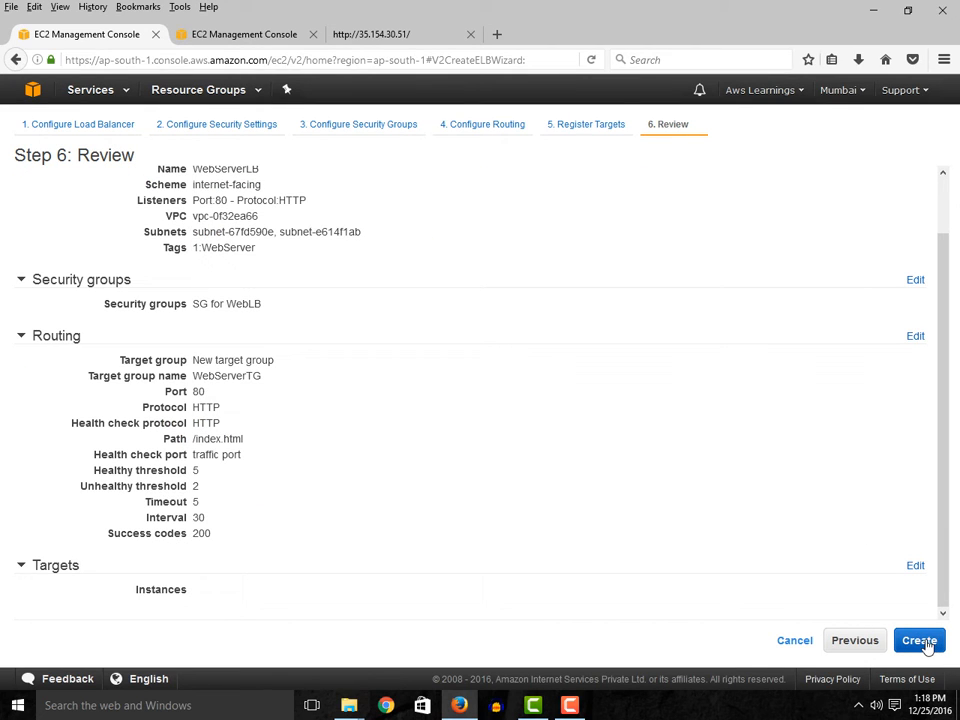
{"action": "left_click", "coordinate": [930, 644]}
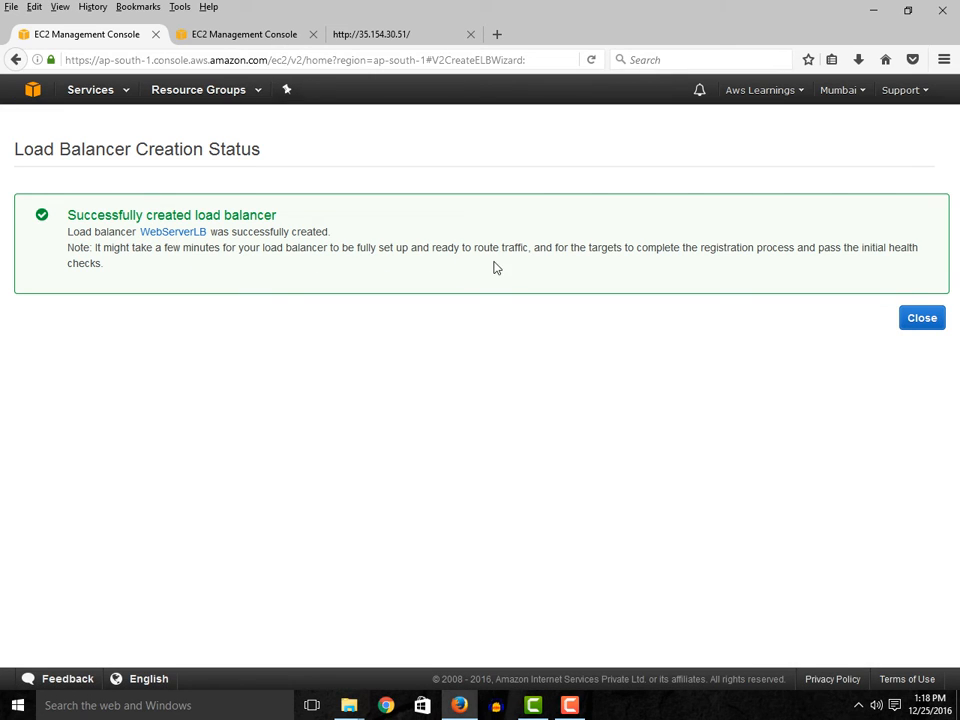
{"action": "left_click", "coordinate": [926, 322]}
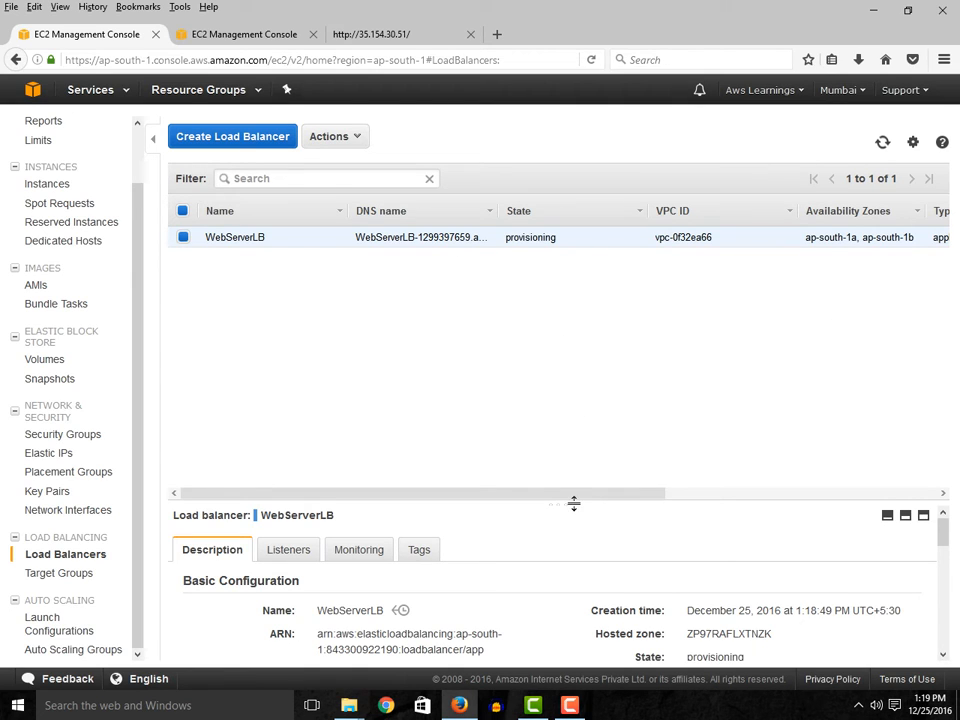
- Enlarge the WebServerLB details area, copy the load balancer's DNS name without the record type and open a new browser tab
{"action": "left_click_drag", "start_coordinate": [574, 500], "coordinate": [575, 409]}
{"action": "left_click_drag", "start_coordinate": [567, 412], "coordinate": [566, 406]}
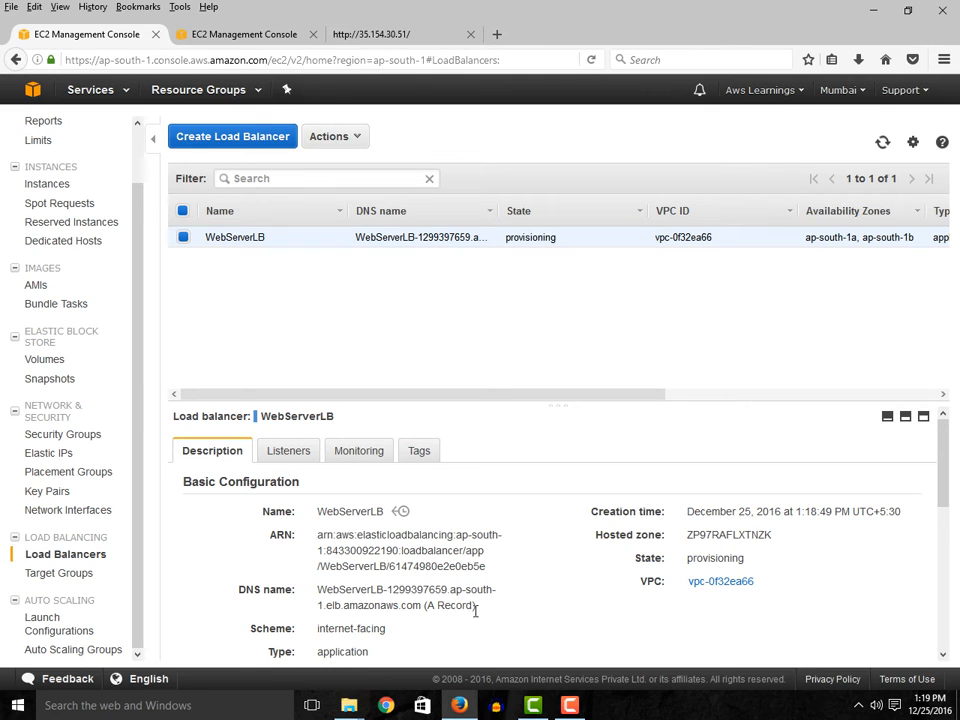
{"action": "left_click_drag", "start_coordinate": [420, 607], "coordinate": [316, 589]}
{"action": "right_click", "coordinate": [370, 604]}
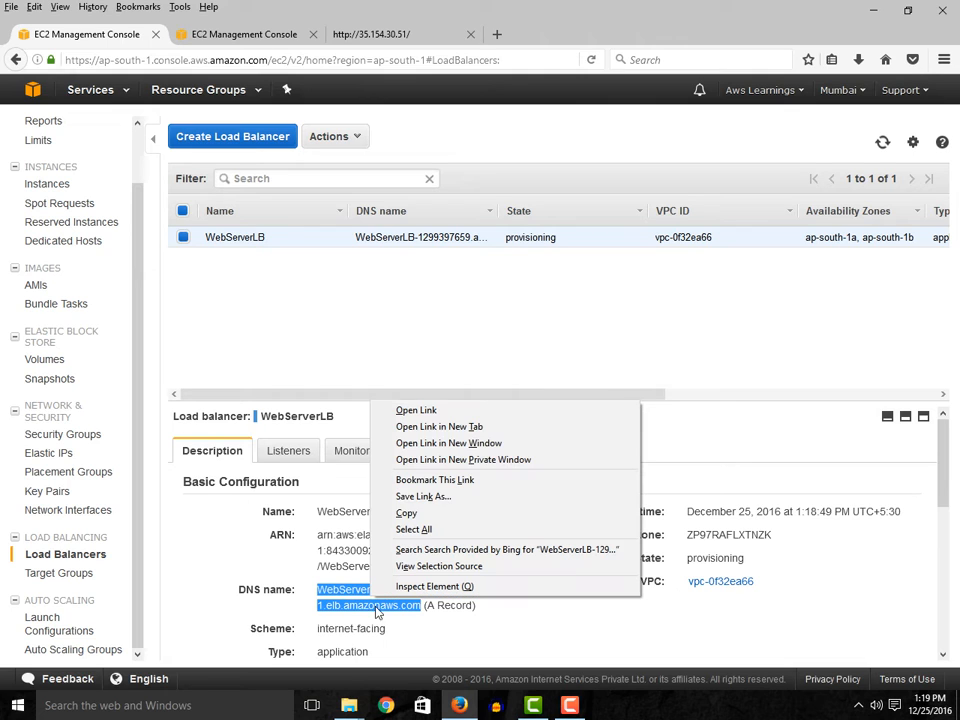
{"action": "left_click", "coordinate": [415, 514]}
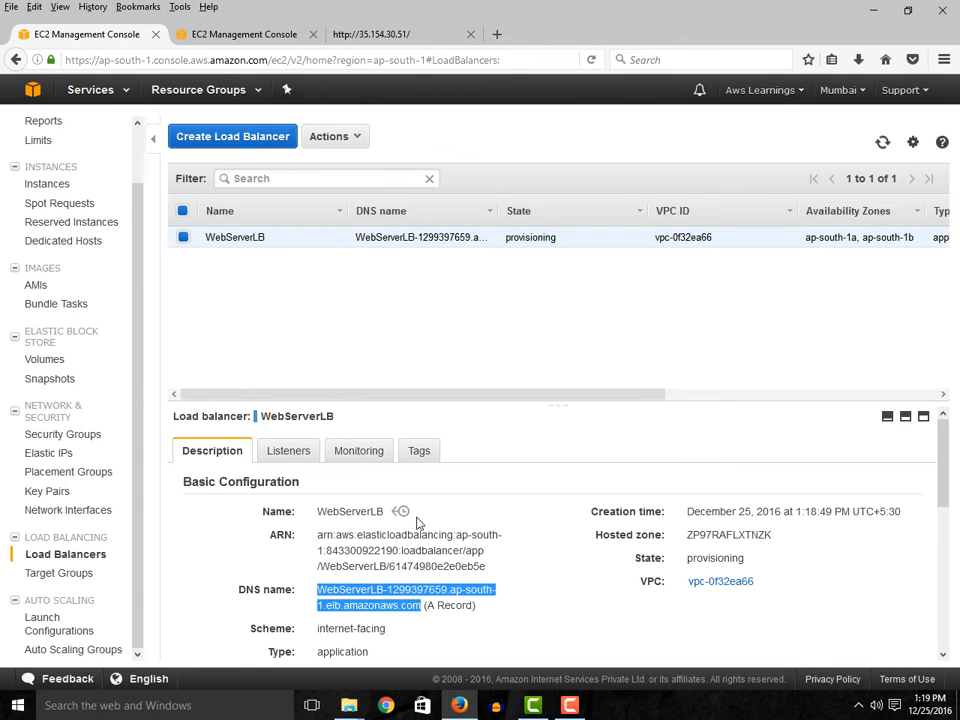
{"action": "left_click", "coordinate": [497, 36]}
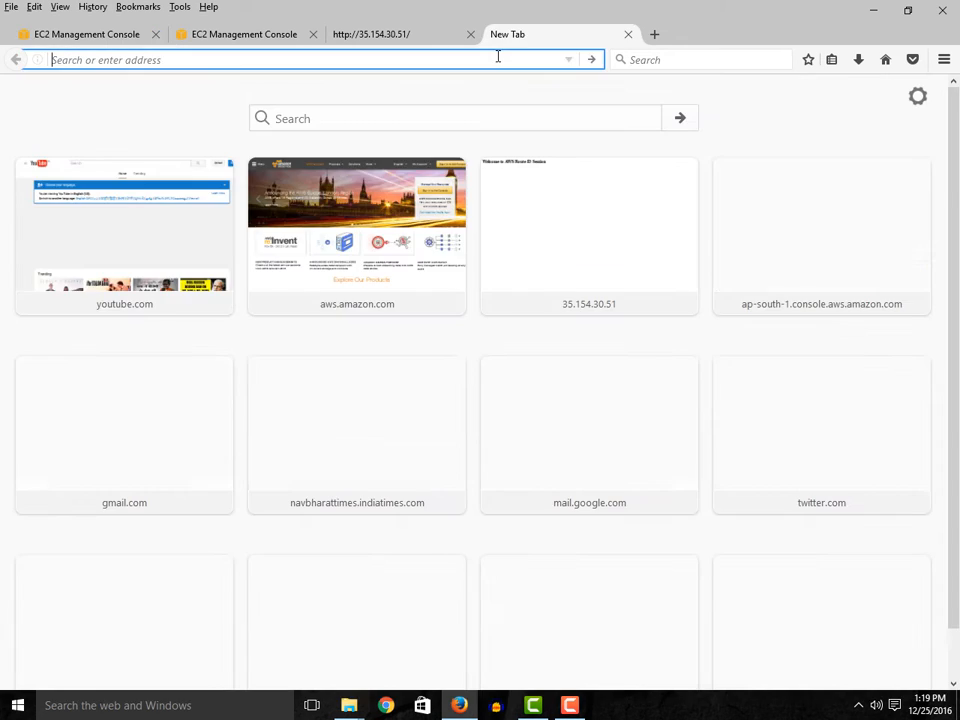
- Load the load balancer's copied DNS name in the new tab and compare it with the web server page at 35.154.30.51
{"action": "key", "text": "ctrl+v"}
{"action": "key", "text": "Return"}
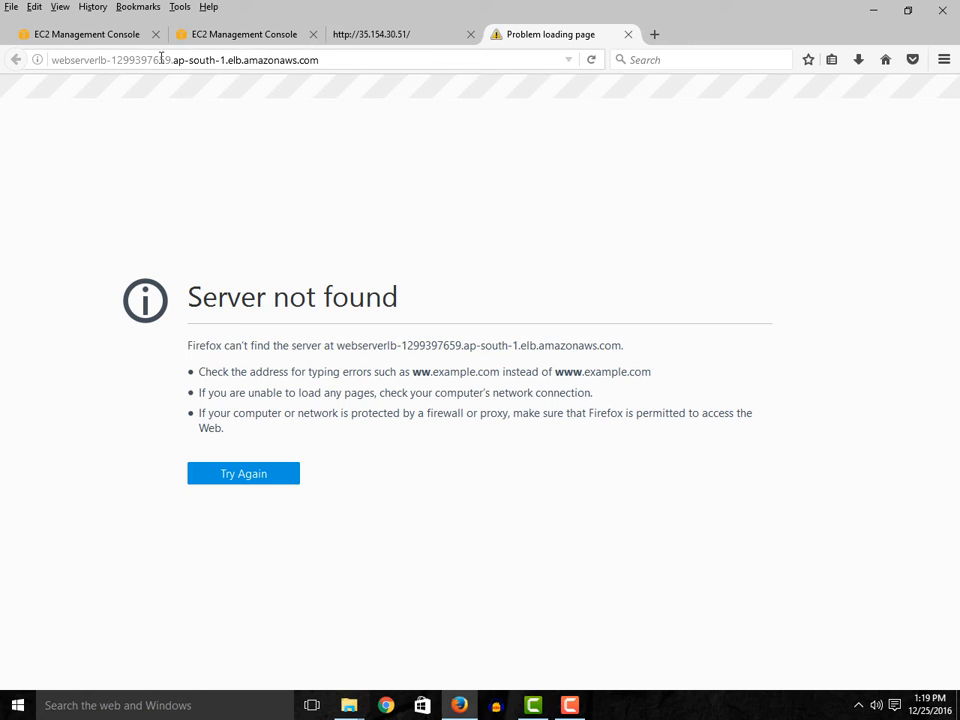
{"action": "left_click", "coordinate": [383, 34]}
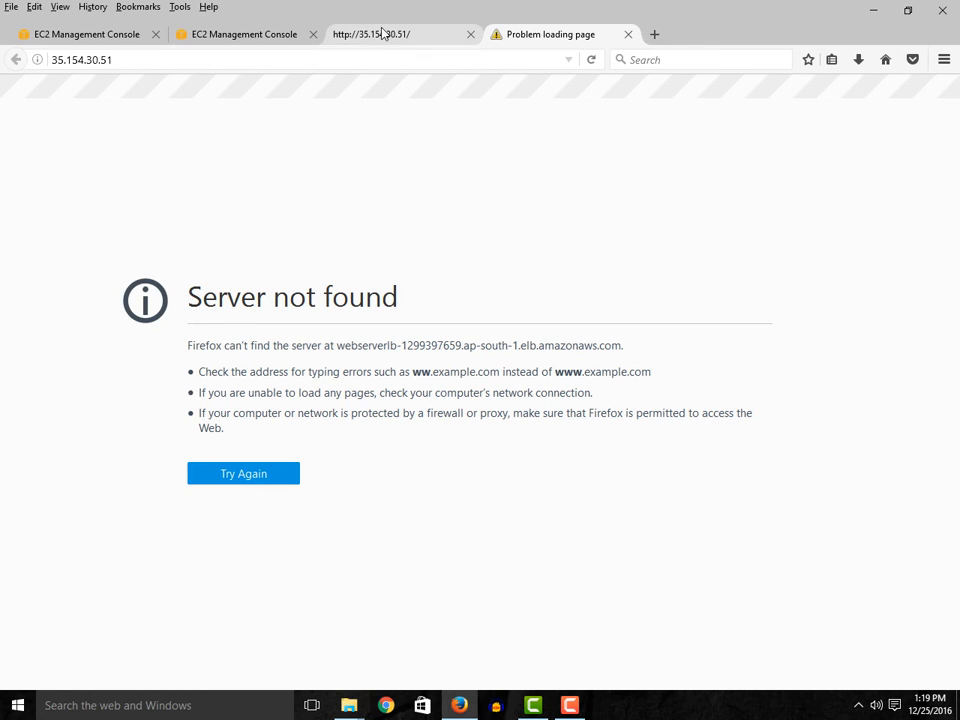
{"action": "left_click", "coordinate": [530, 36]}
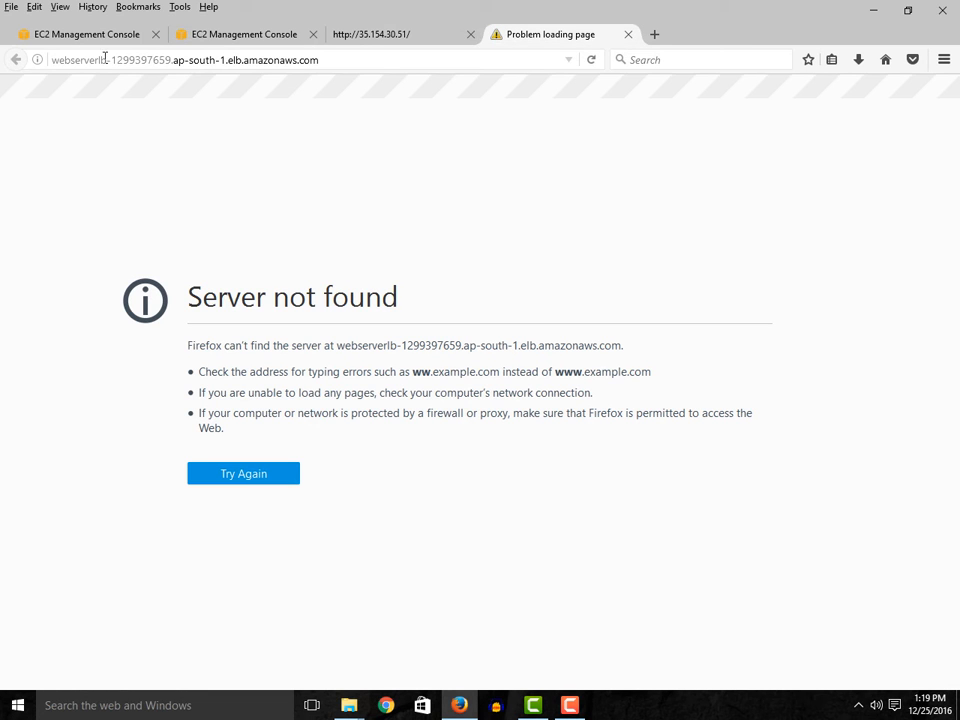
{"action": "left_click_drag", "start_coordinate": [98, 60], "coordinate": [321, 61]}
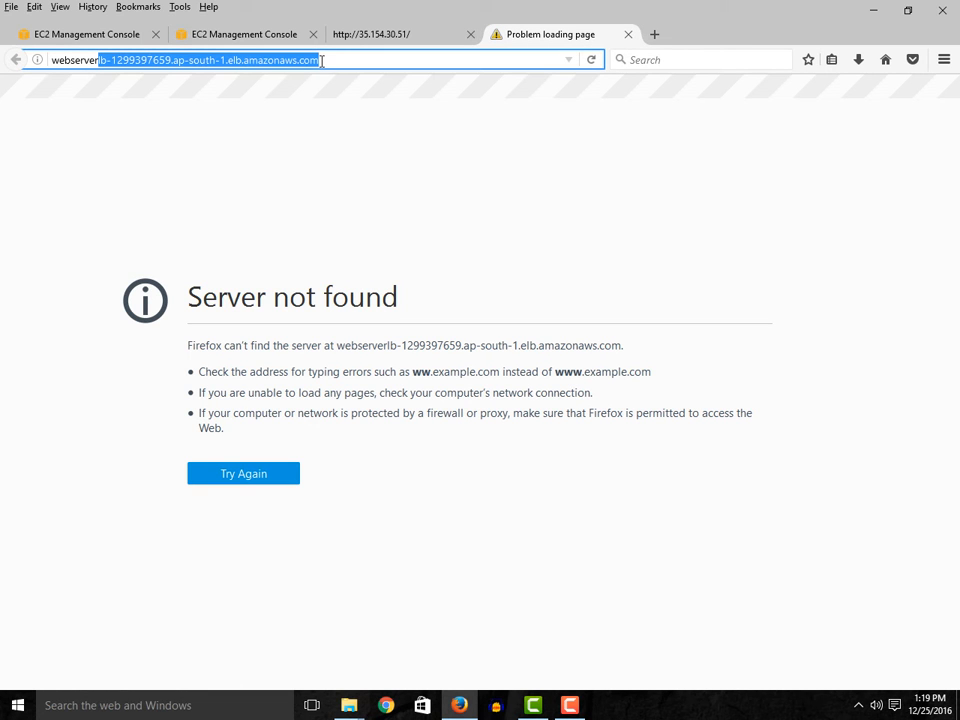
{"action": "left_click", "coordinate": [386, 35]}
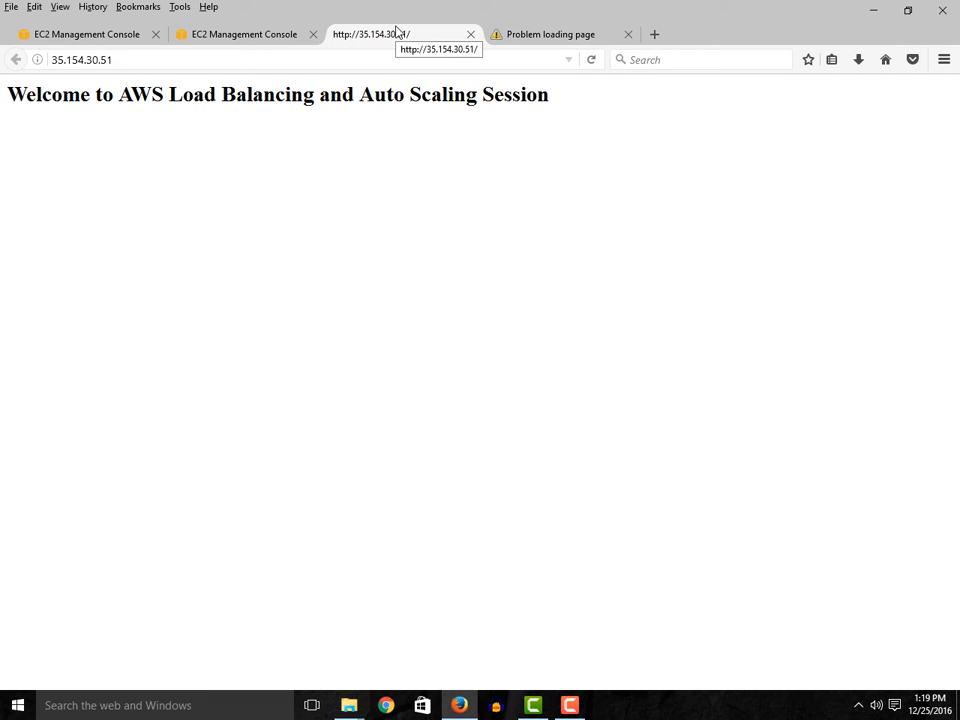
{"action": "left_click", "coordinate": [551, 37]}
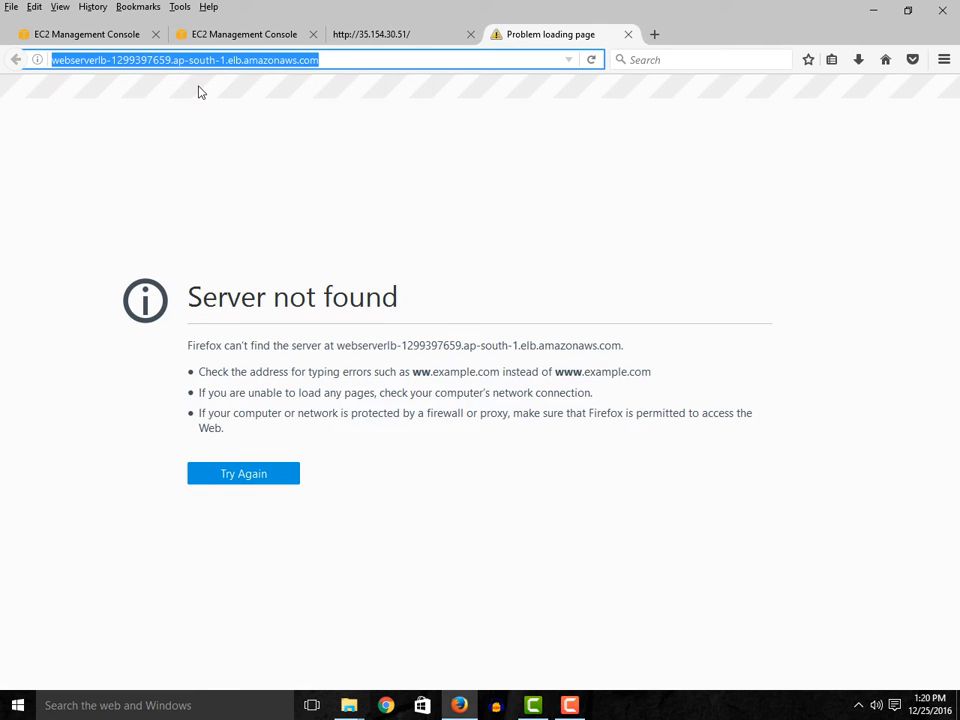
{"action": "left_click", "coordinate": [346, 60]}
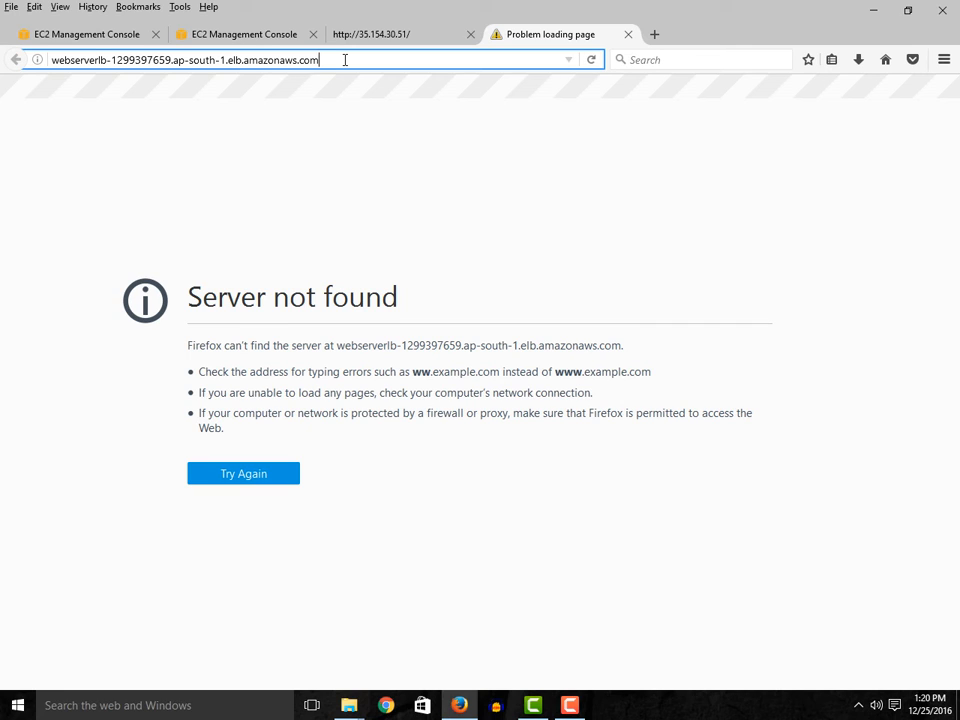
{"action": "left_click", "coordinate": [379, 36]}
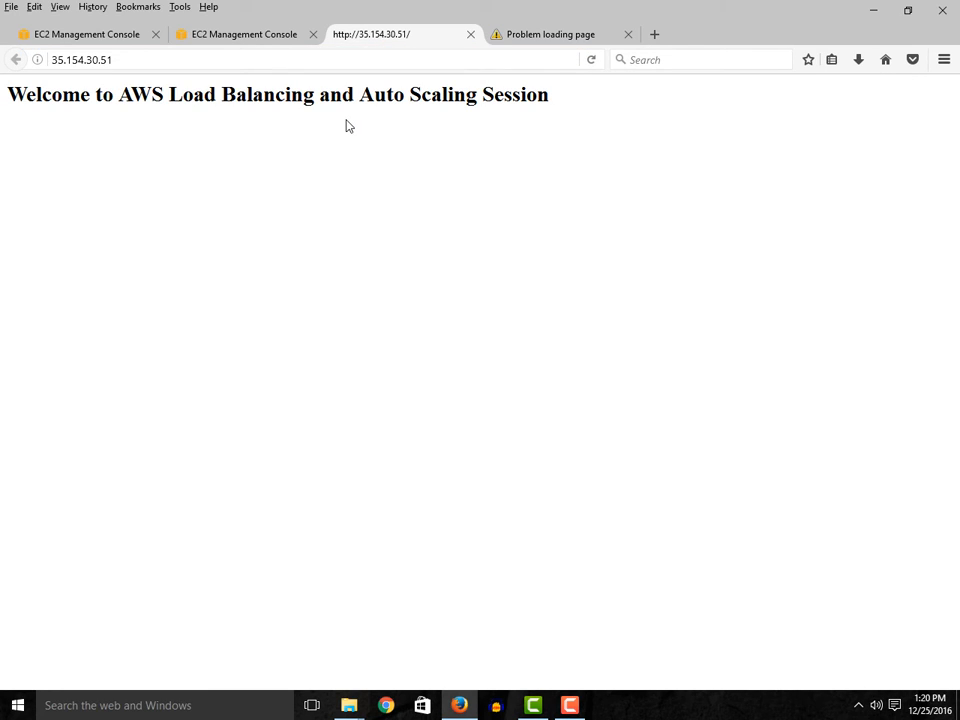
{"action": "left_click", "coordinate": [547, 34]}
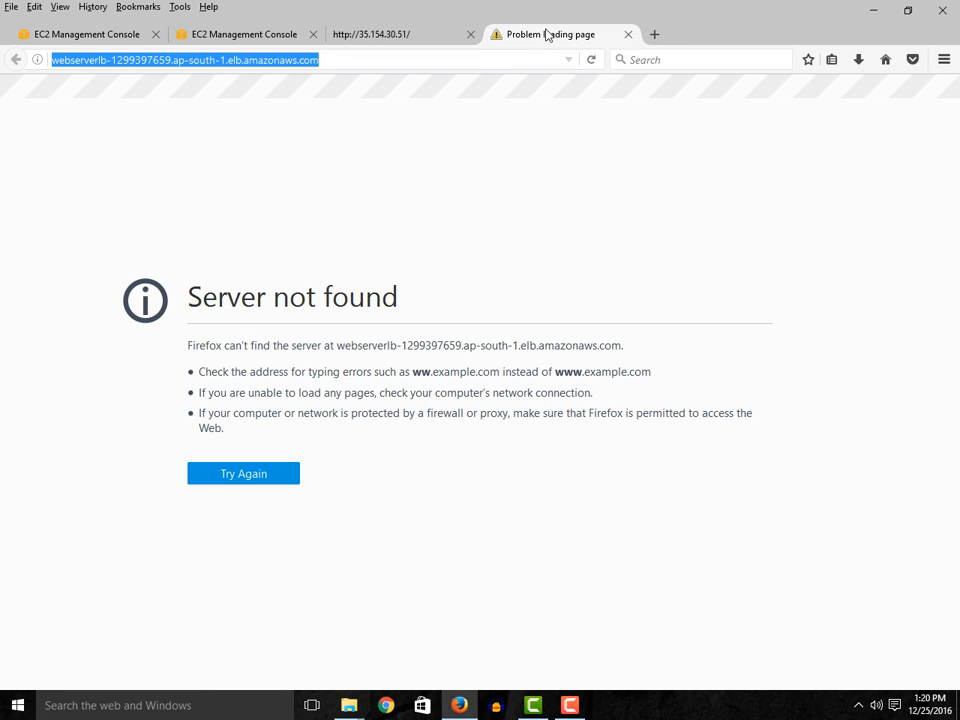
{"action": "left_click", "coordinate": [405, 34]}
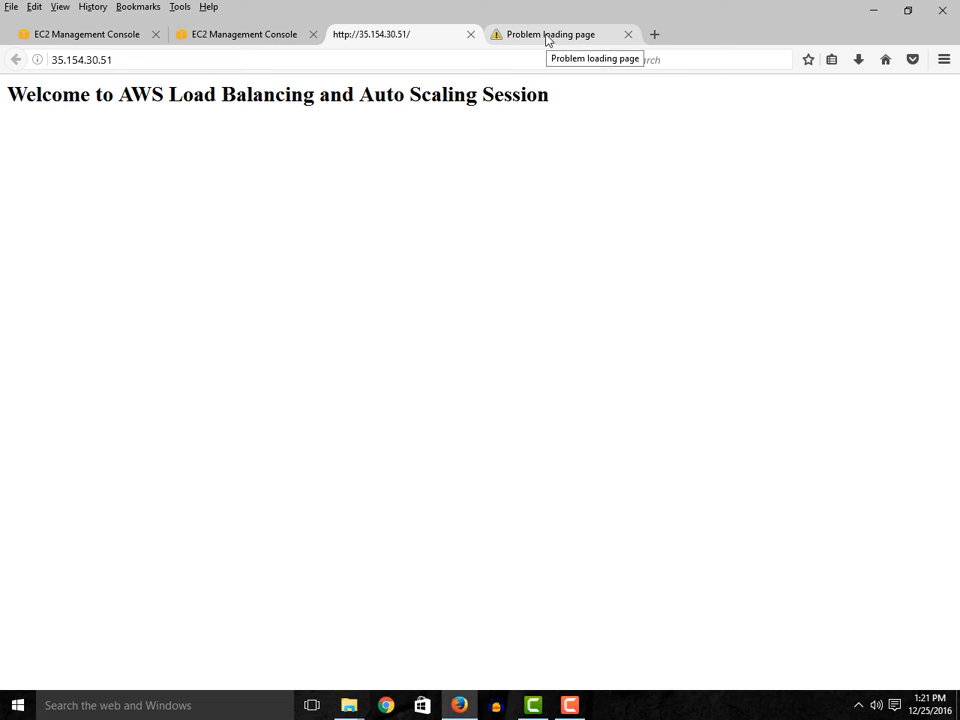
{"action": "left_click", "coordinate": [546, 40]}
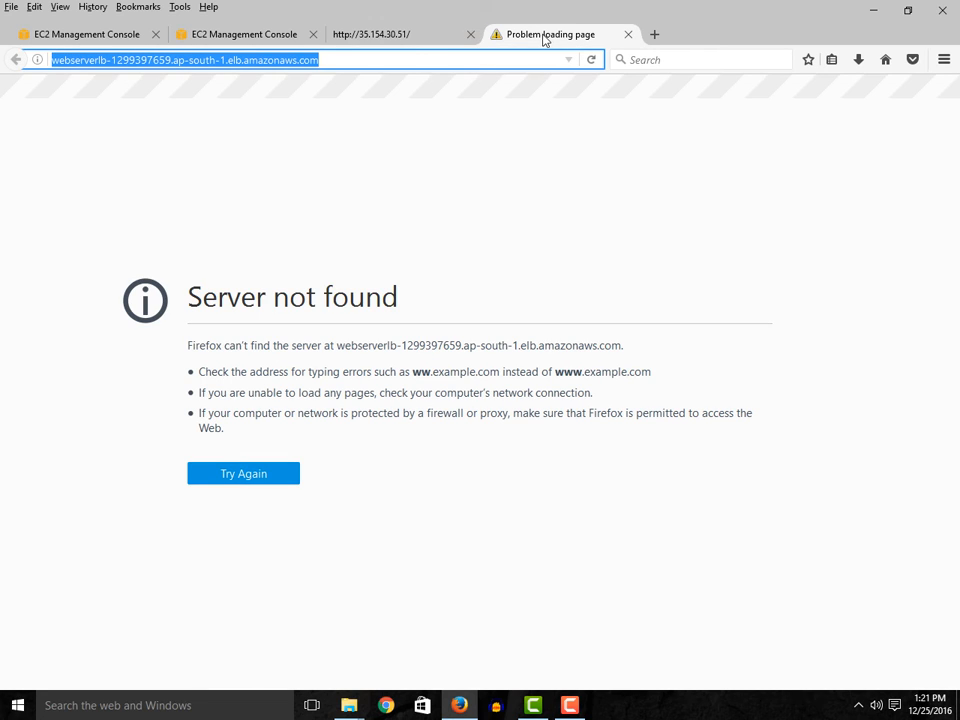
{"action": "left_click", "coordinate": [362, 36]}
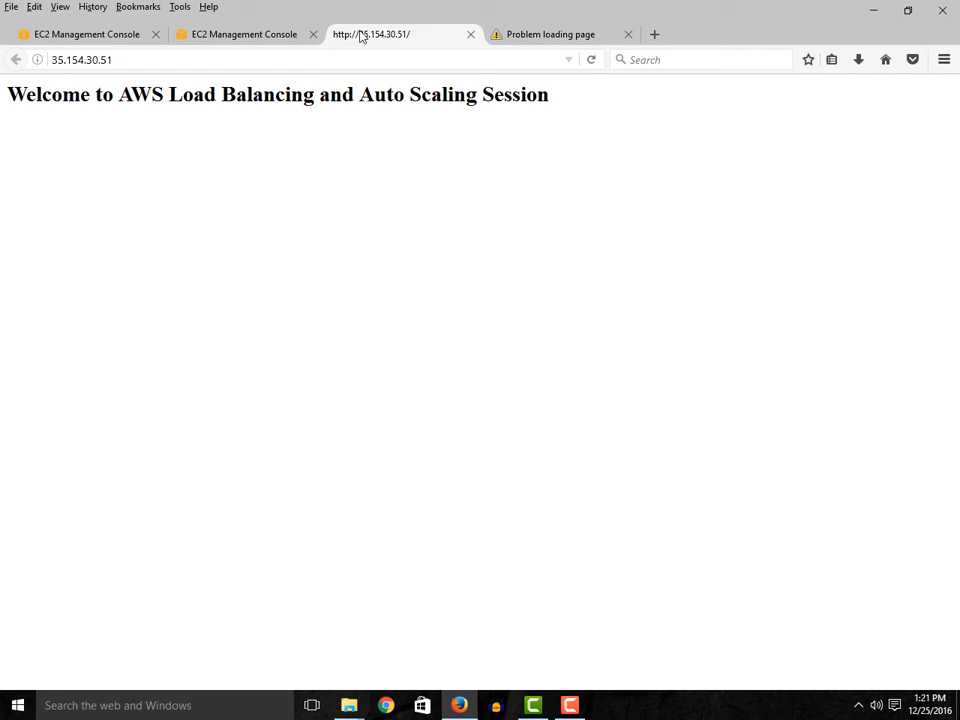
- Return to the EC2 console, view the Auto Scaling Groups page and check the WebServerImage AMI
{"action": "left_click", "coordinate": [248, 35]}
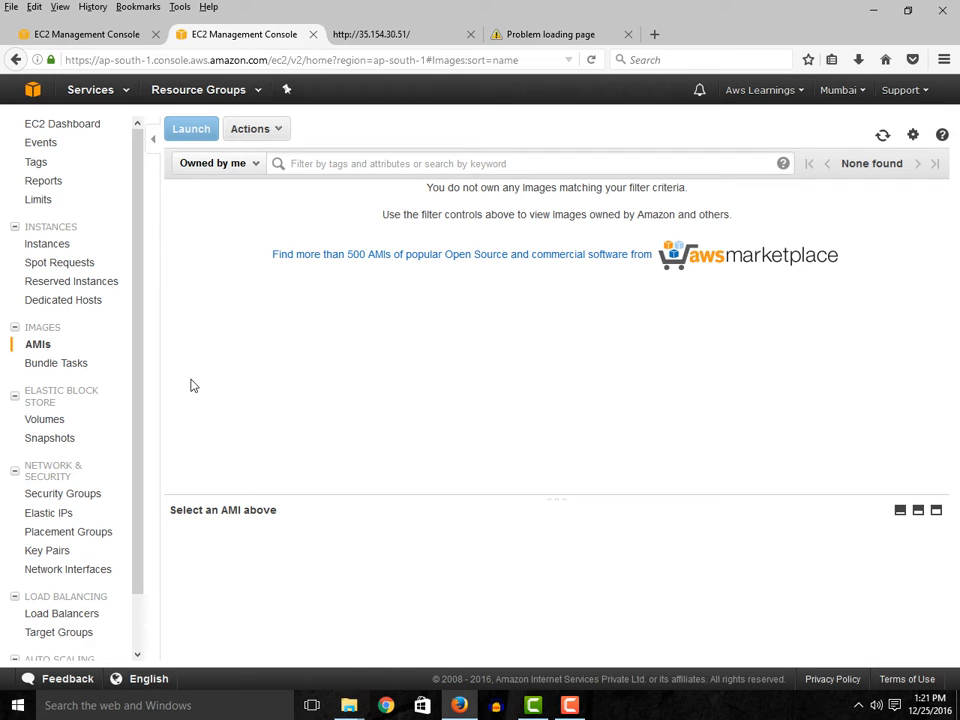
{"action": "scroll", "coordinate": [139, 493], "scroll_direction": "down", "scroll_amount": 1}
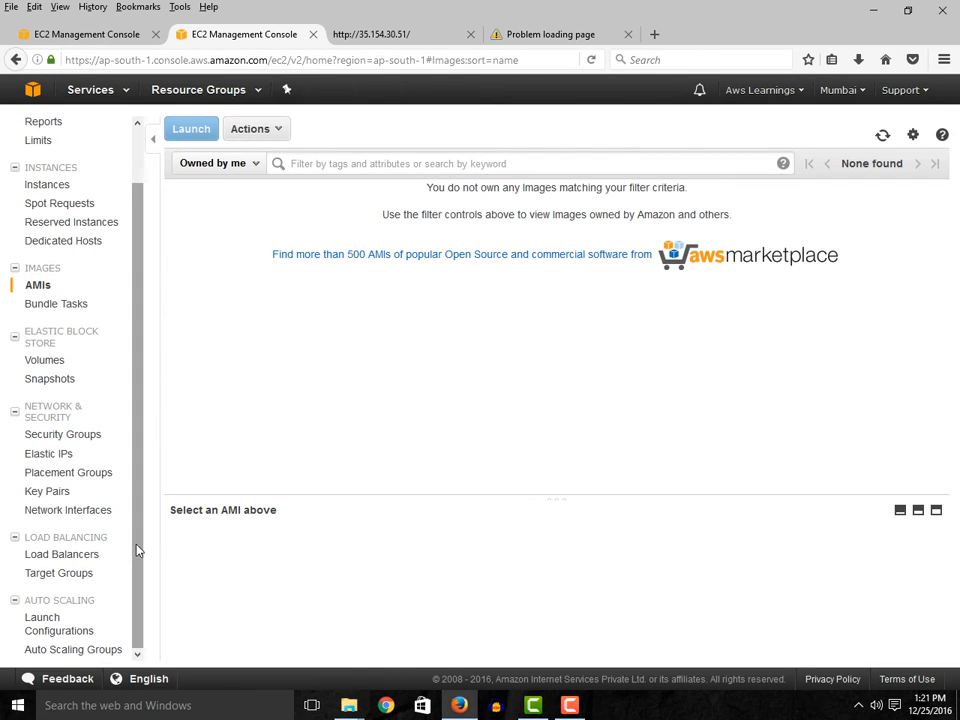
{"action": "left_click", "coordinate": [83, 650]}
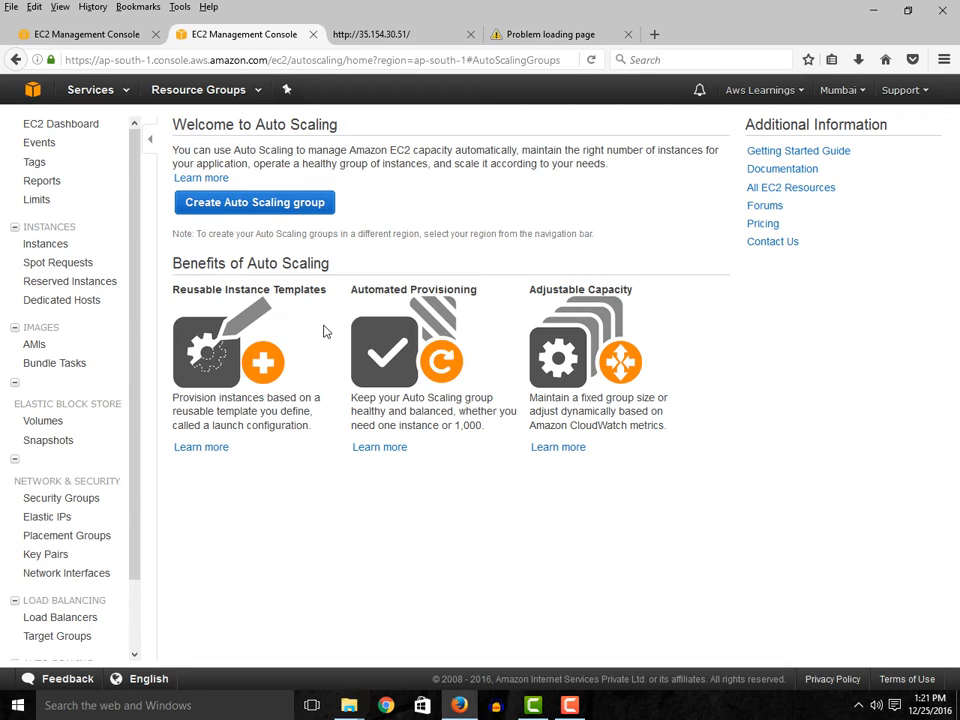
{"action": "left_click", "coordinate": [34, 345]}
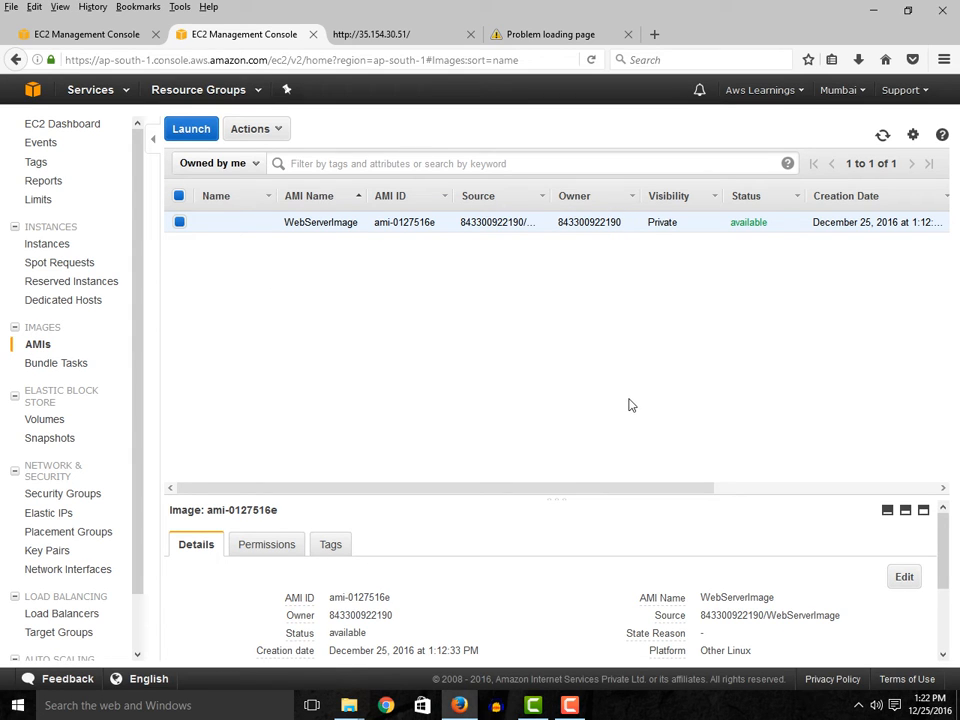
- Start creating an Auto Scaling group and begin a new launch configuration for it
{"action": "scroll", "coordinate": [58, 634], "scroll_direction": "down", "scroll_amount": 1}
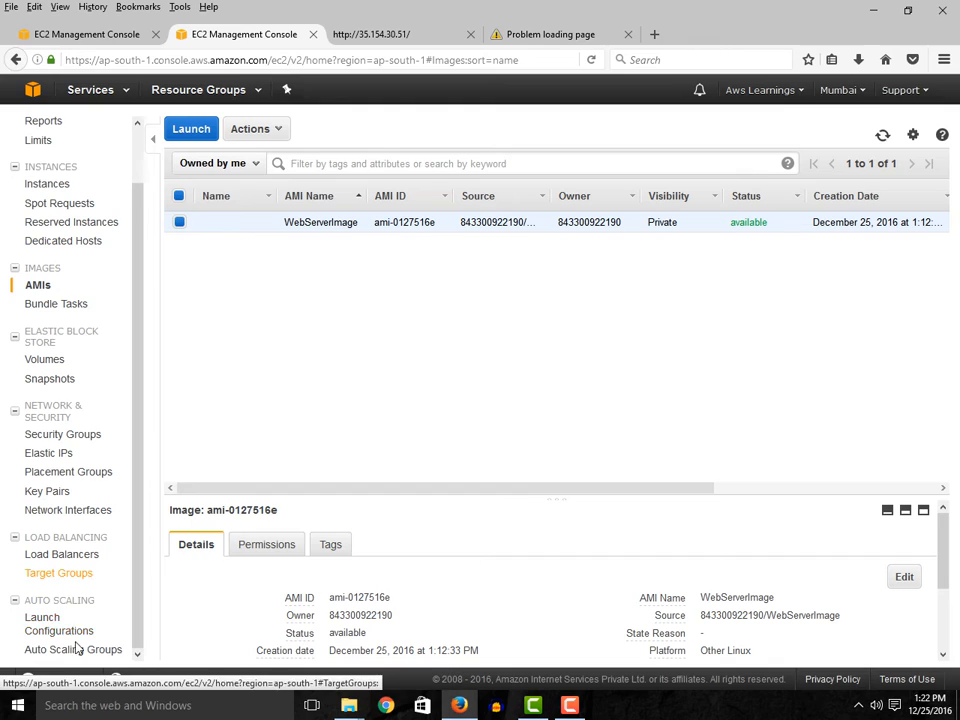
{"action": "left_click", "coordinate": [83, 652]}
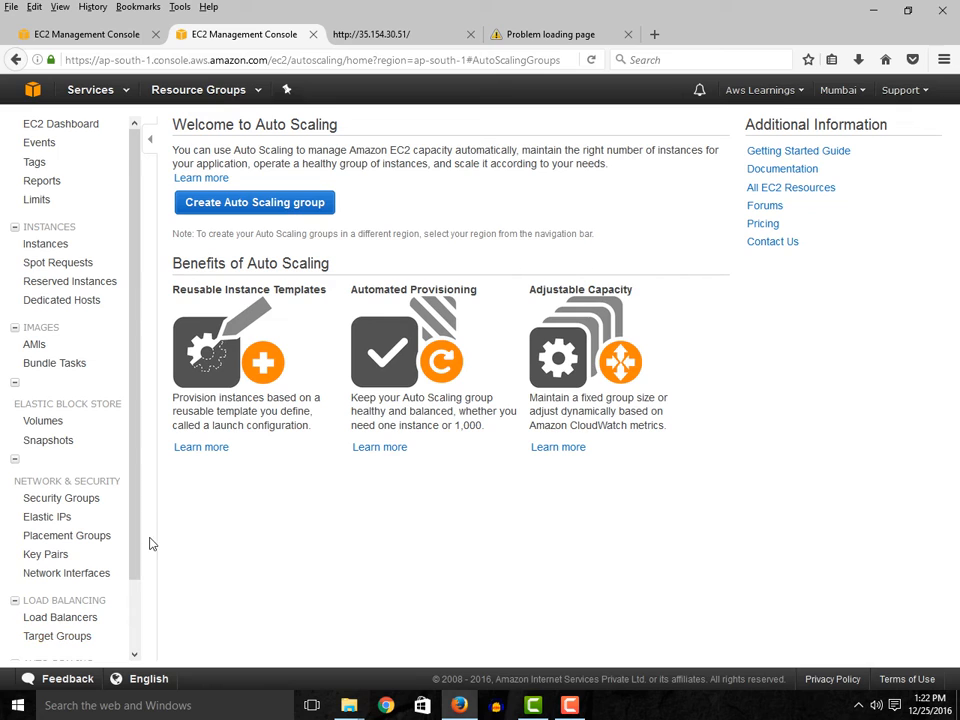
{"action": "left_click_drag", "start_coordinate": [138, 533], "coordinate": [135, 628]}
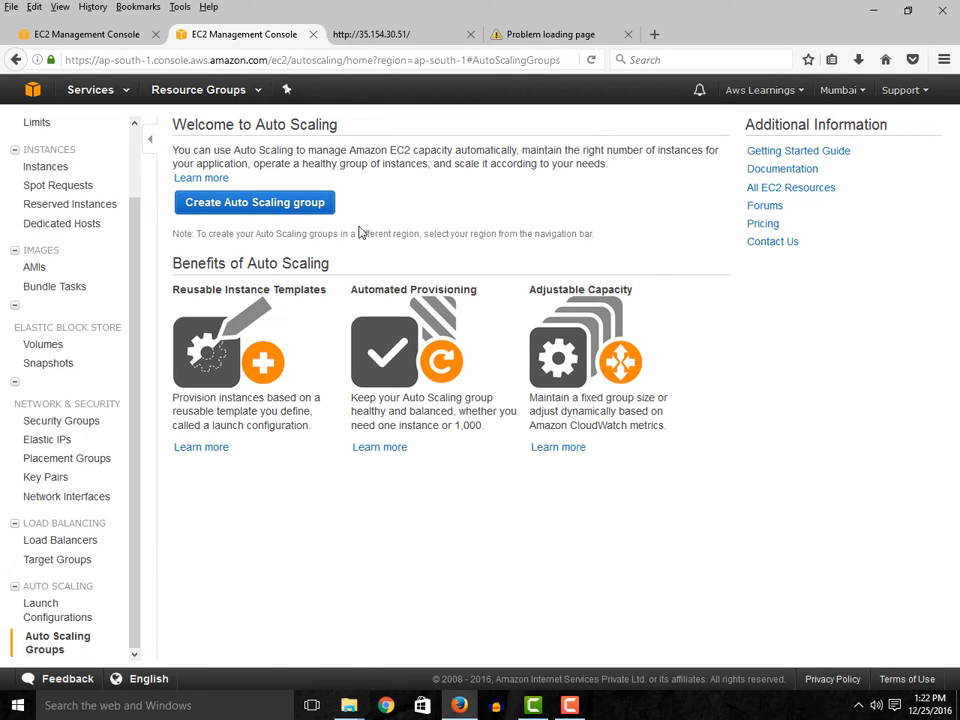
{"action": "left_click", "coordinate": [301, 210]}
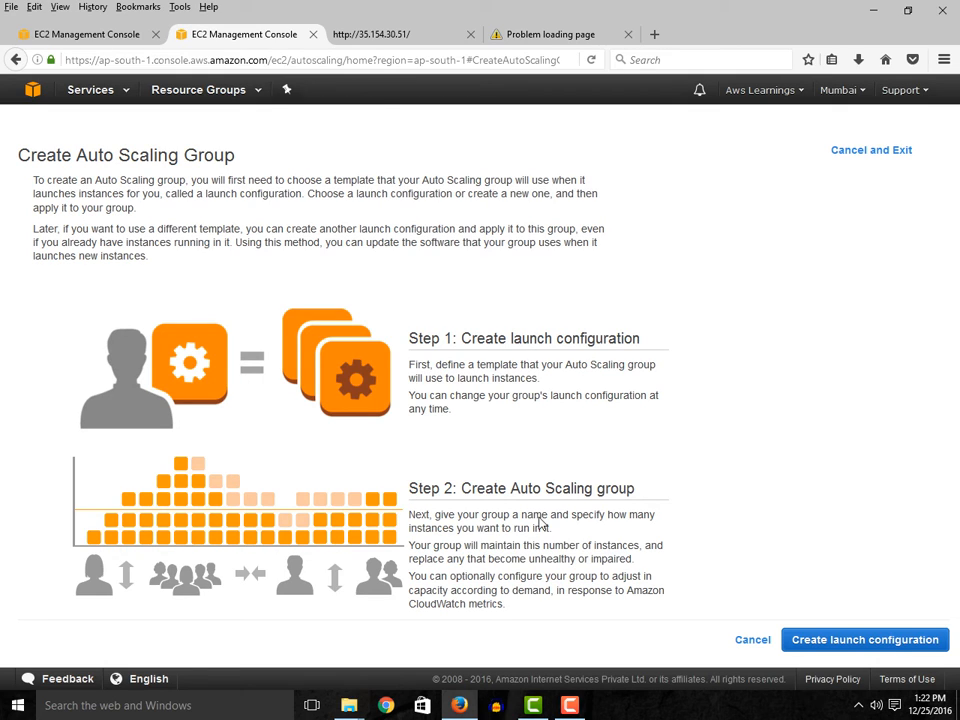
{"action": "left_click", "coordinate": [853, 648]}
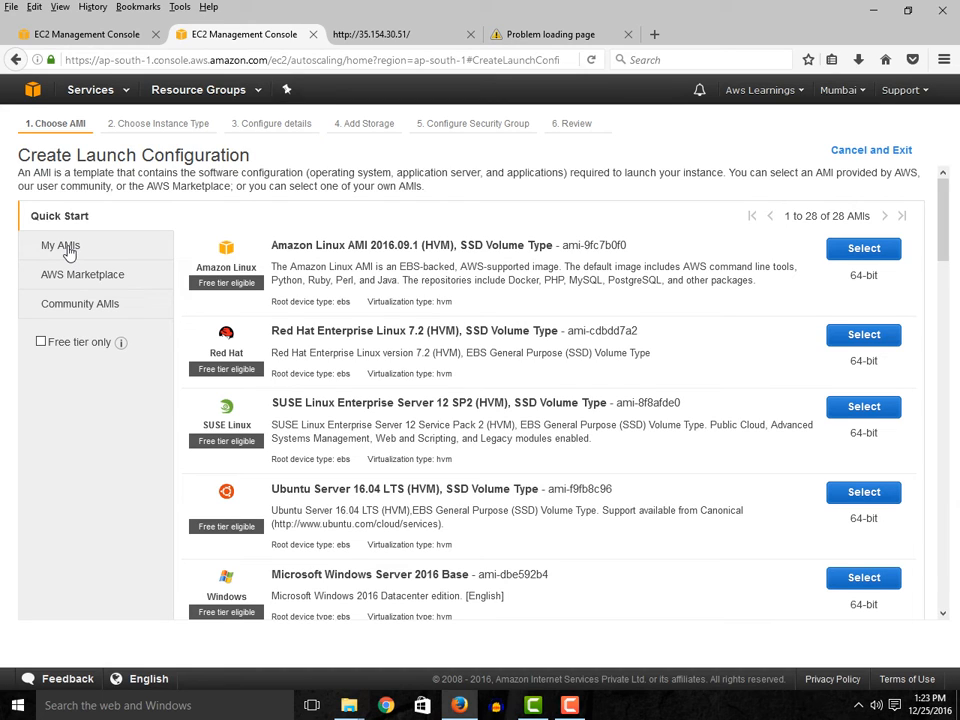
- Choose the self-owned WebServerImage AMI with the t2.micro instance type and continue to the configuration details
{"action": "left_click", "coordinate": [69, 253]}
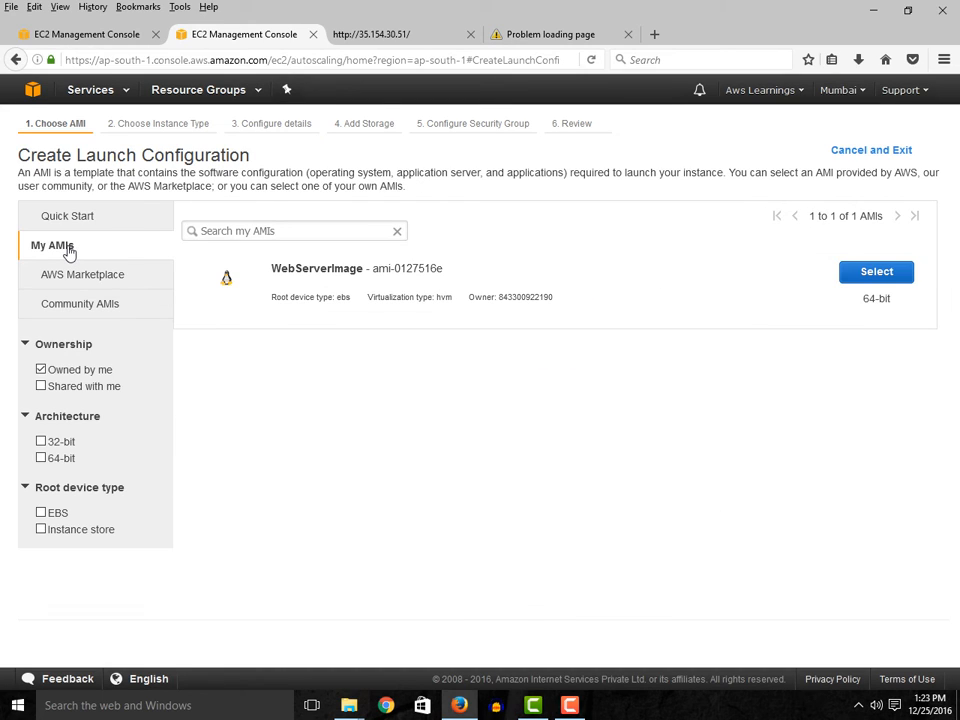
{"action": "left_click", "coordinate": [875, 272]}
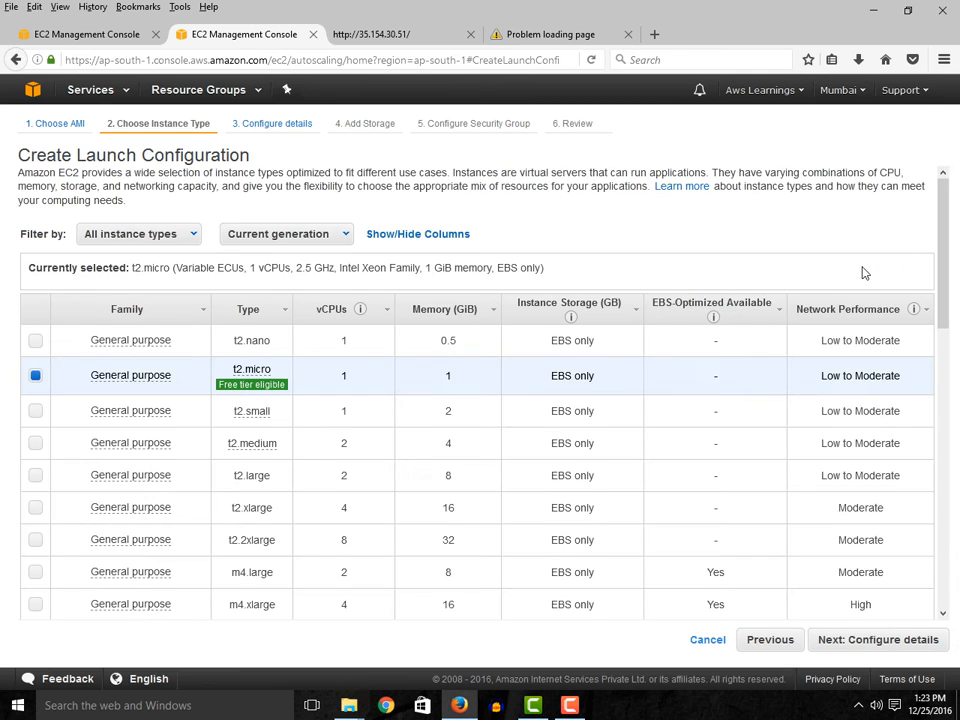
{"action": "mouse_move", "coordinate": [130, 375]}
{"action": "scroll", "coordinate": [683, 395], "scroll_direction": "down", "scroll_amount": 2}
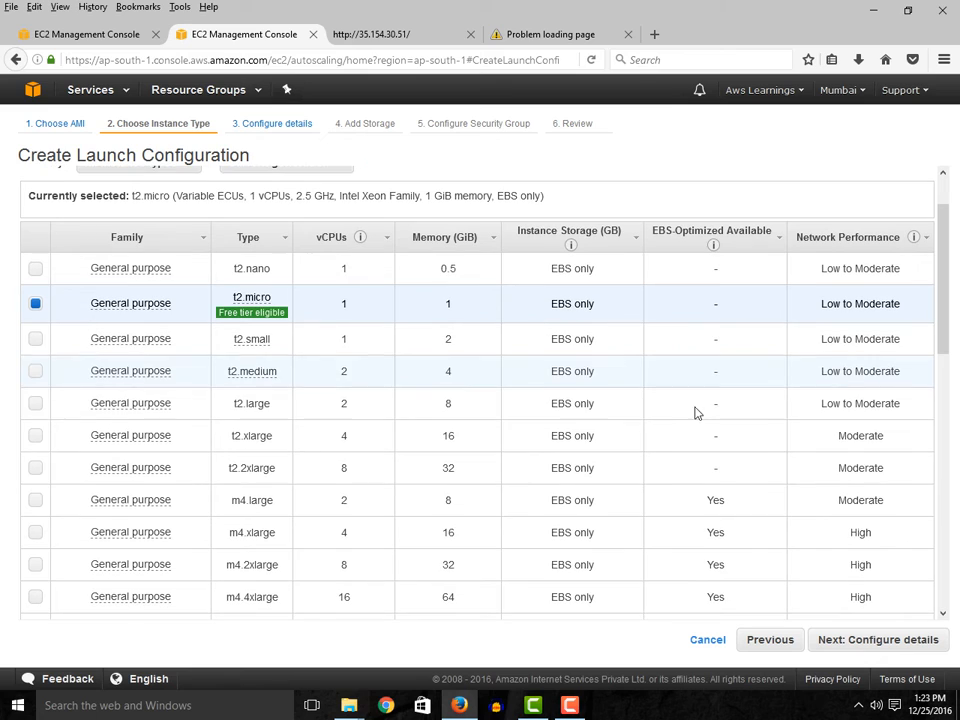
{"action": "left_click", "coordinate": [874, 639]}
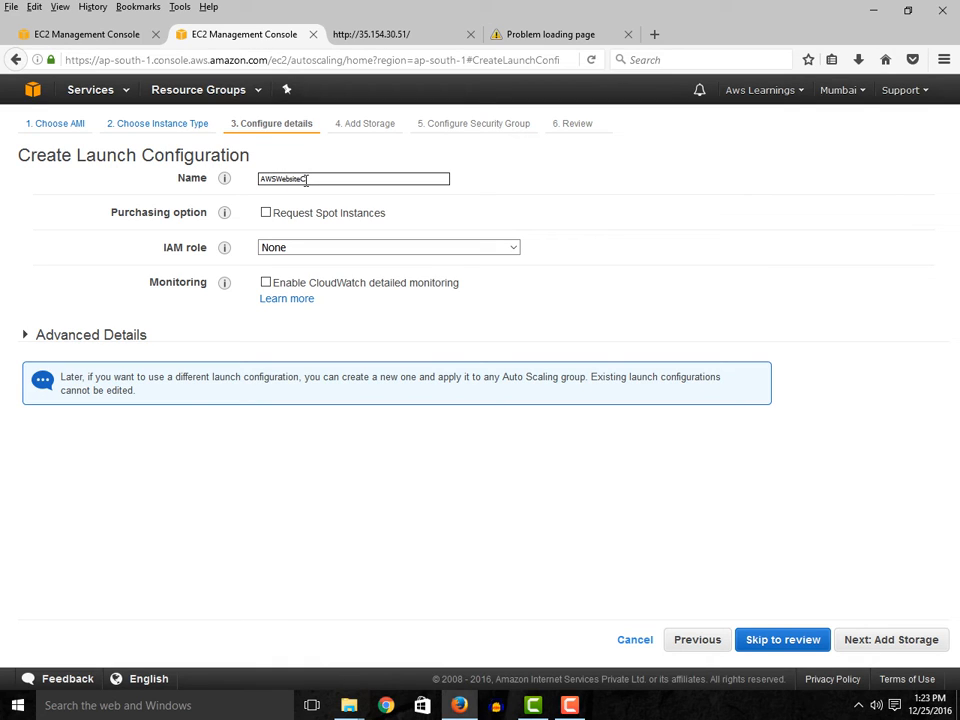
- Name the launch configuration AWSWebsiteCfg, keep the default IAM role and advanced details, and continue to storage
{"action": "left_click", "coordinate": [275, 254]}
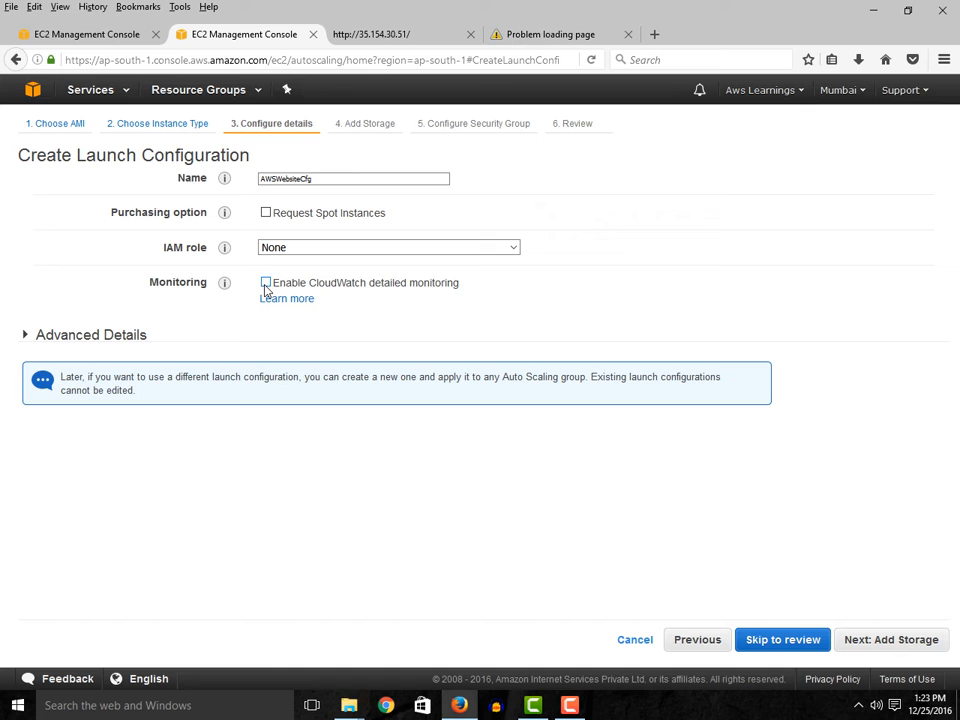
{"action": "left_click", "coordinate": [25, 337]}
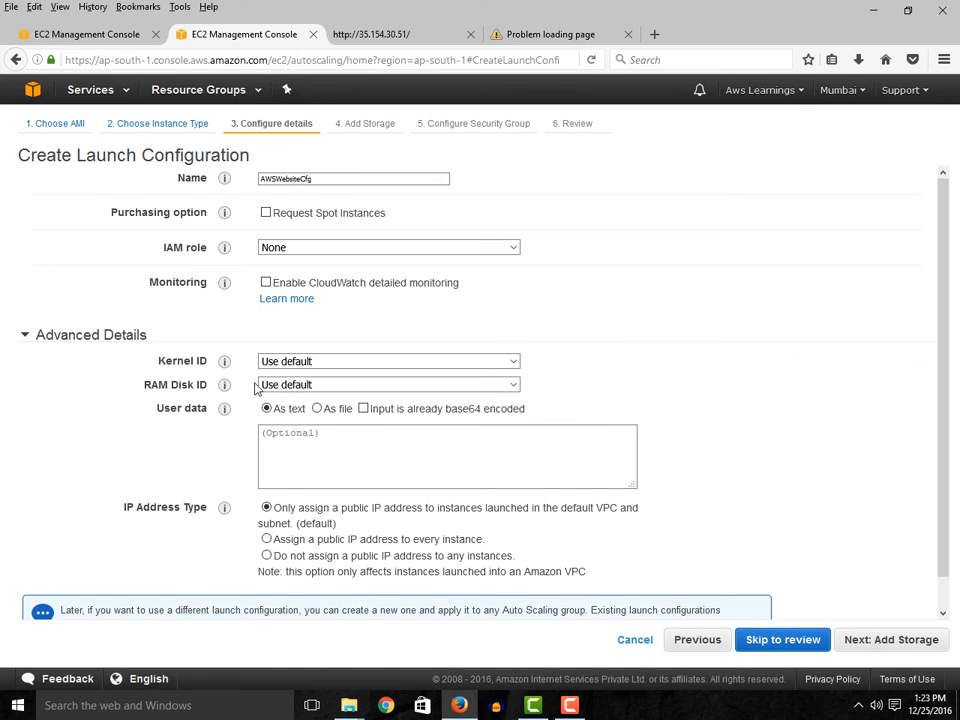
{"action": "scroll", "coordinate": [378, 490], "scroll_direction": "down", "scroll_amount": 1}
{"action": "scroll", "coordinate": [378, 490], "scroll_direction": "down", "scroll_amount": 1}
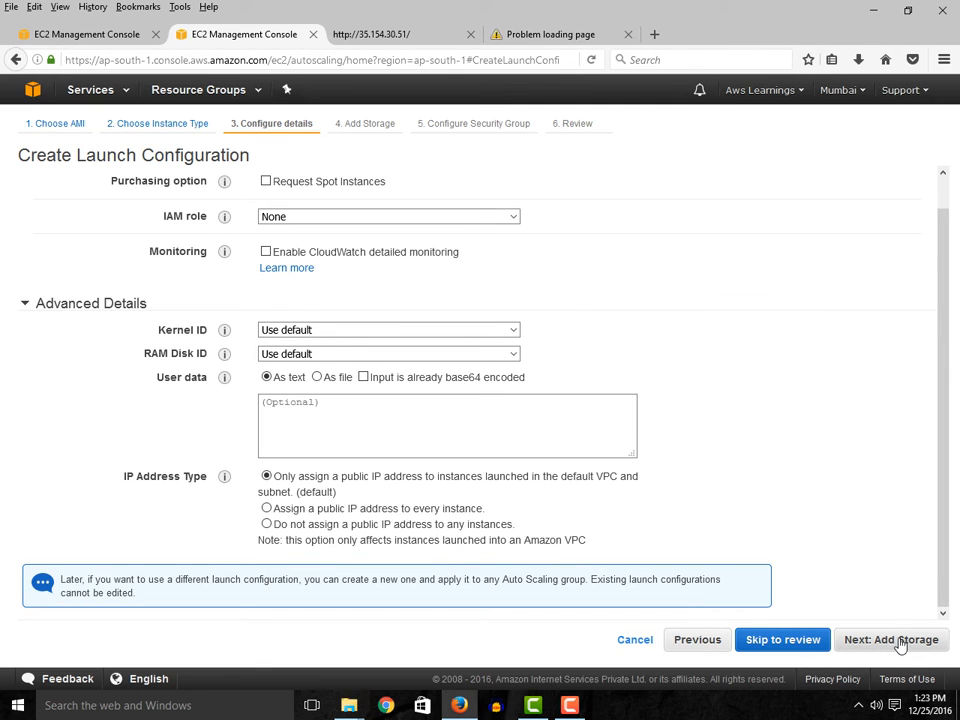
{"action": "left_click", "coordinate": [855, 640]}
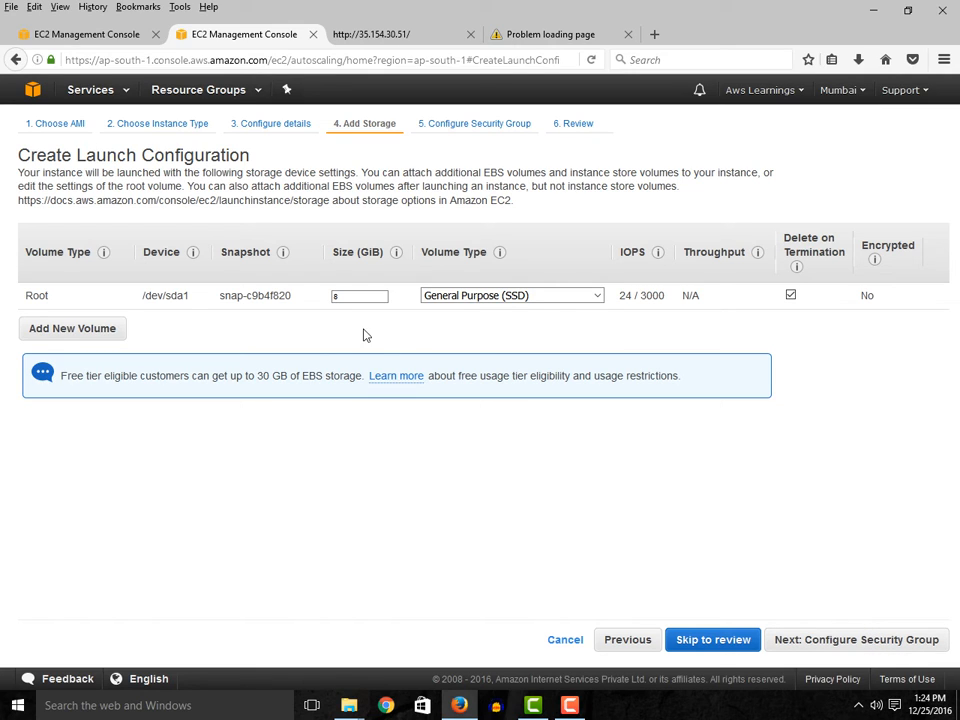
- Keep the 8 GiB General Purpose (SSD) root volume and assign the existing Ubuntu Security Group to the launch configuration
{"action": "left_click", "coordinate": [867, 643]}
{"action": "left_click", "coordinate": [911, 643]}
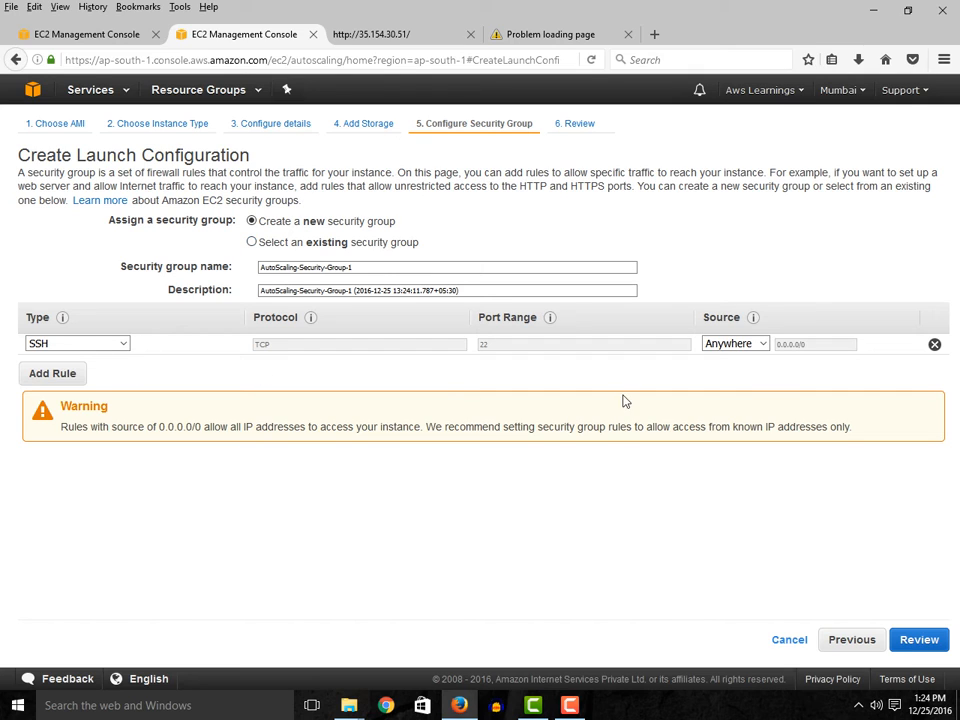
{"action": "left_click", "coordinate": [251, 243]}
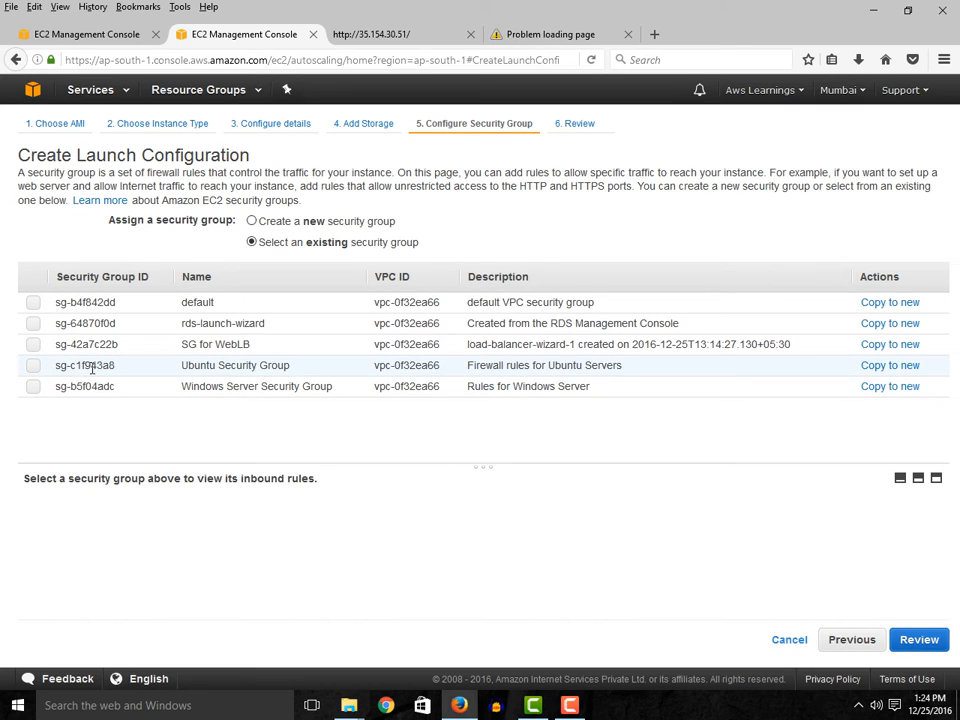
{"action": "left_click", "coordinate": [33, 366]}
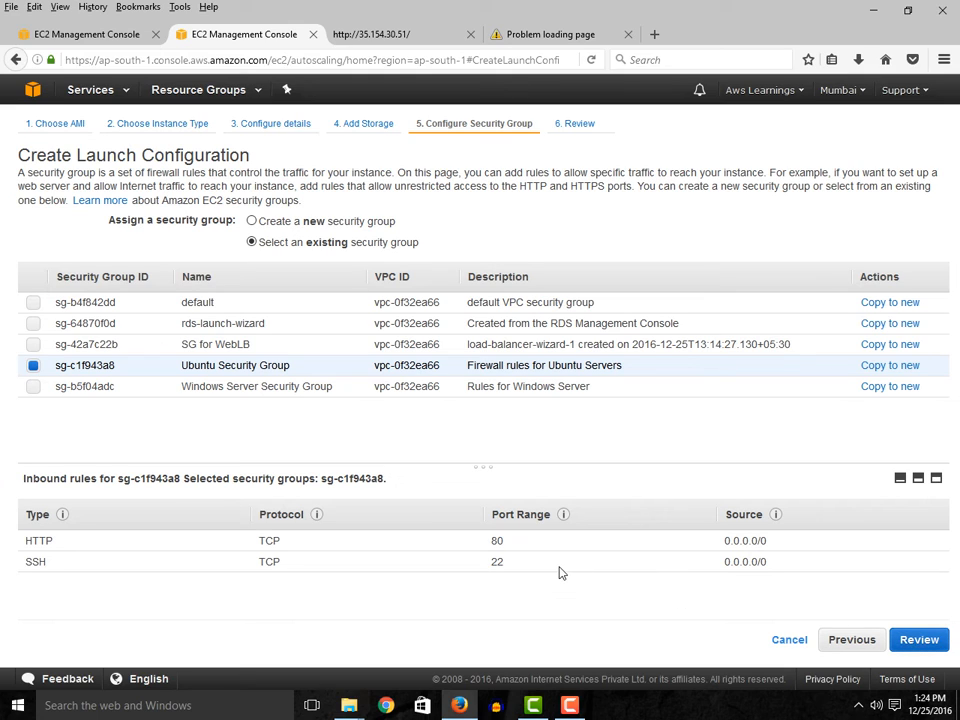
- Proceed to the review and check the launch configuration's AMI, instance type and configuration details
{"action": "left_click", "coordinate": [923, 644]}
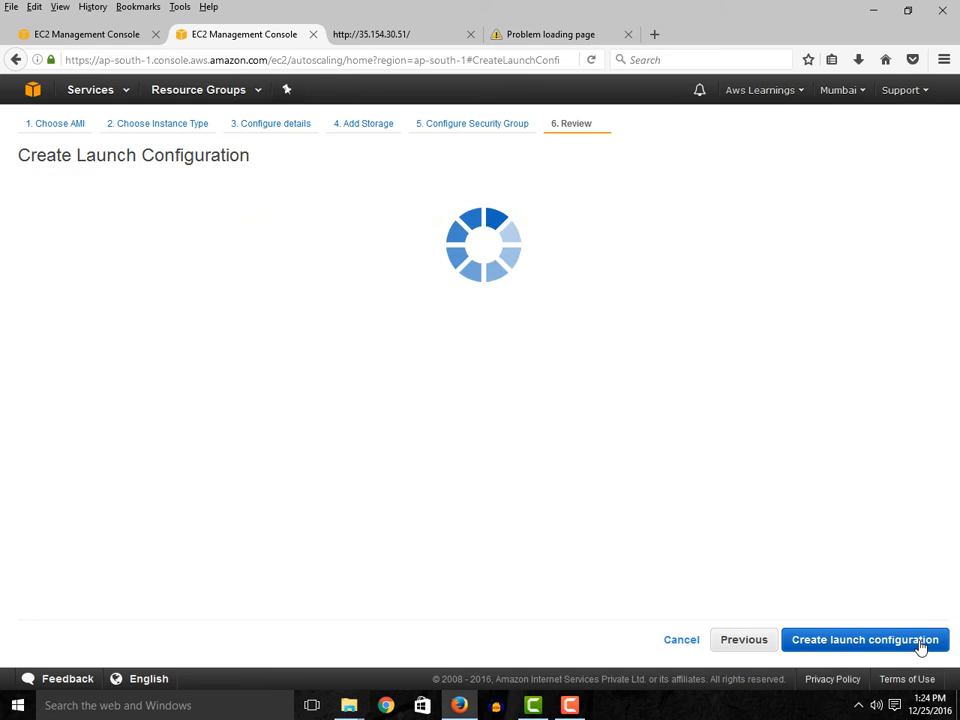
{"action": "scroll", "coordinate": [714, 531], "scroll_direction": "down", "scroll_amount": 1}
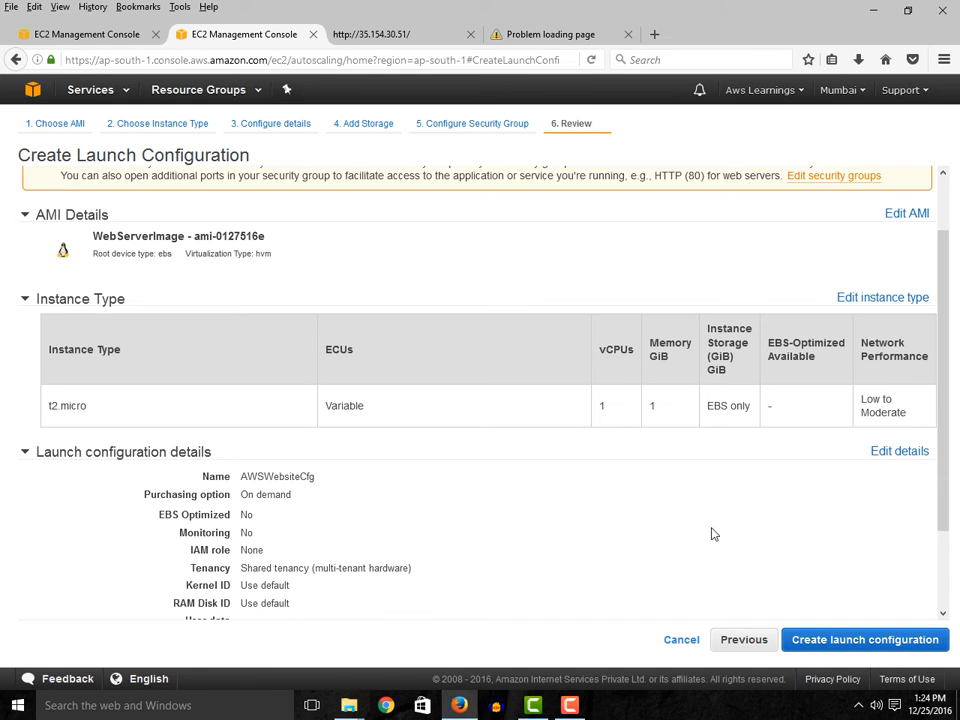
{"action": "scroll", "coordinate": [713, 535], "scroll_direction": "down", "scroll_amount": 1}
{"action": "scroll", "coordinate": [711, 530], "scroll_direction": "up", "scroll_amount": 2}
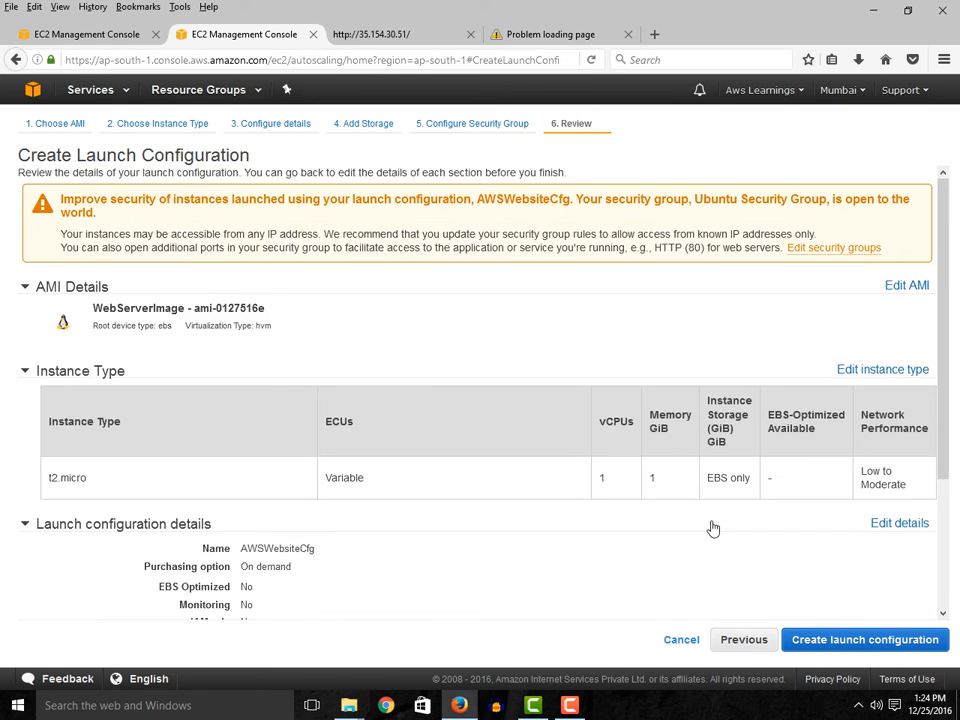
- Check the AMI, instance type and configuration details in the launch configuration review, and expand the storage details
{"action": "scroll", "coordinate": [707, 461], "scroll_direction": "down", "scroll_amount": 2}
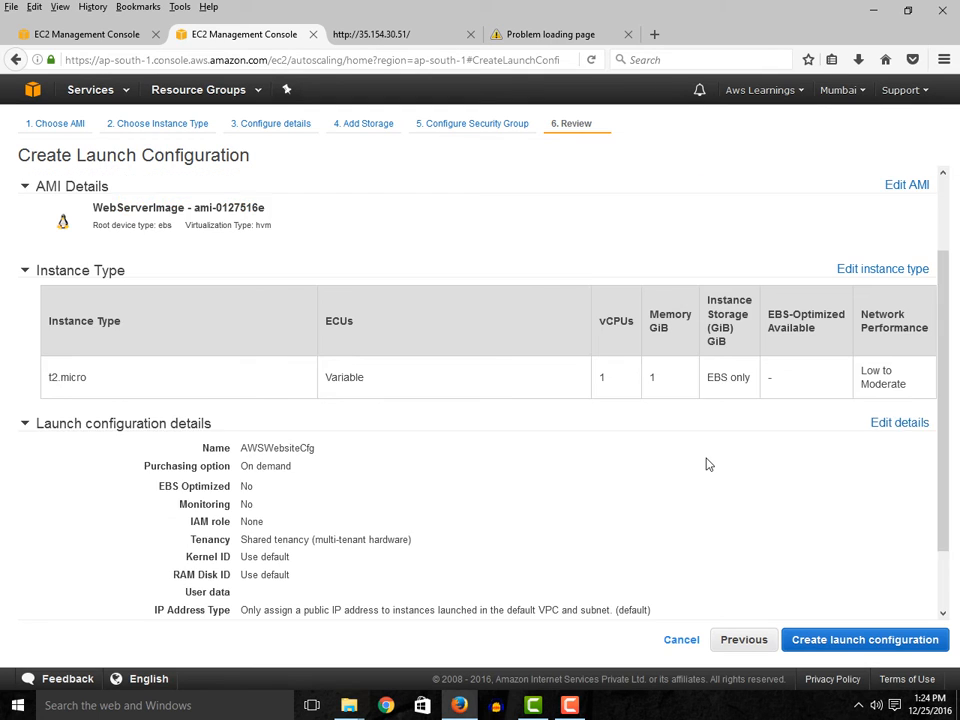
{"action": "scroll", "coordinate": [709, 474], "scroll_direction": "down", "scroll_amount": 1}
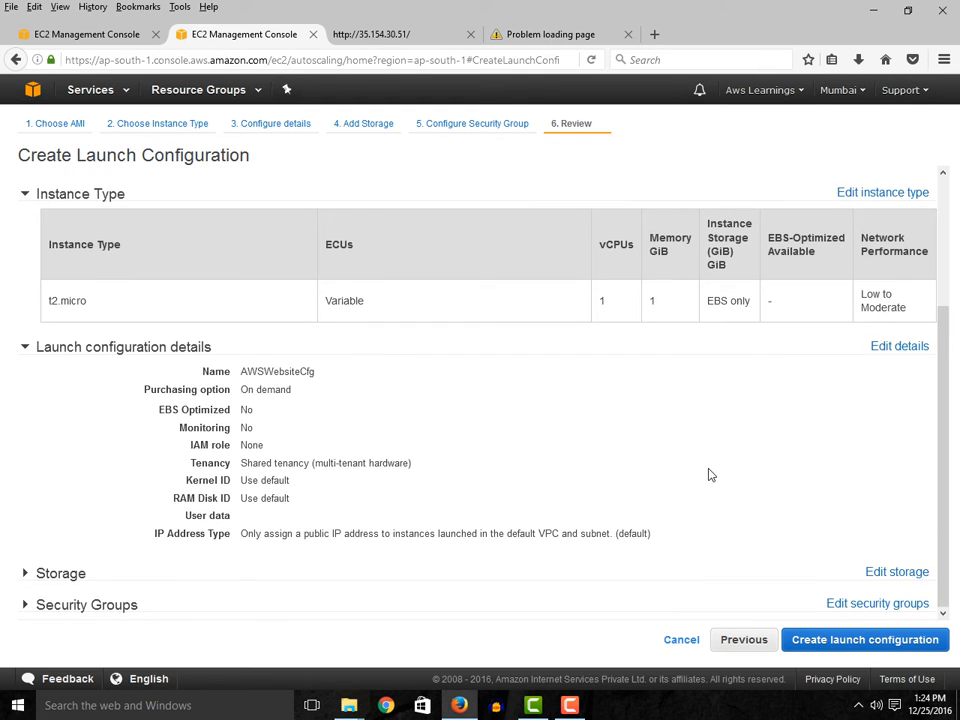
{"action": "scroll", "coordinate": [709, 495], "scroll_direction": "up", "scroll_amount": 3}
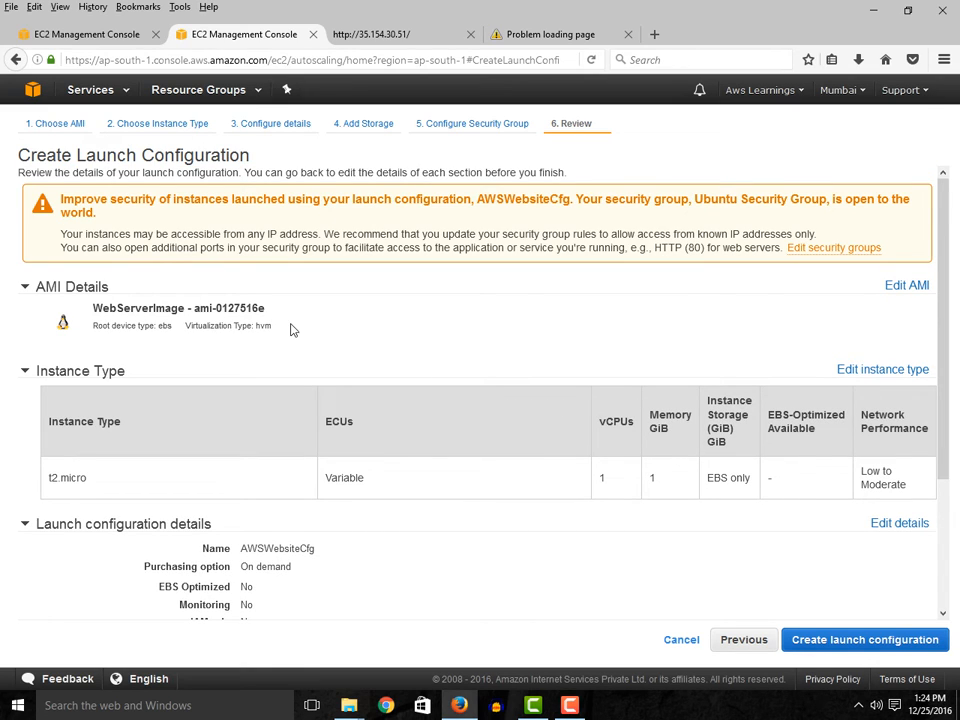
{"action": "scroll", "coordinate": [388, 431], "scroll_direction": "down", "scroll_amount": 3}
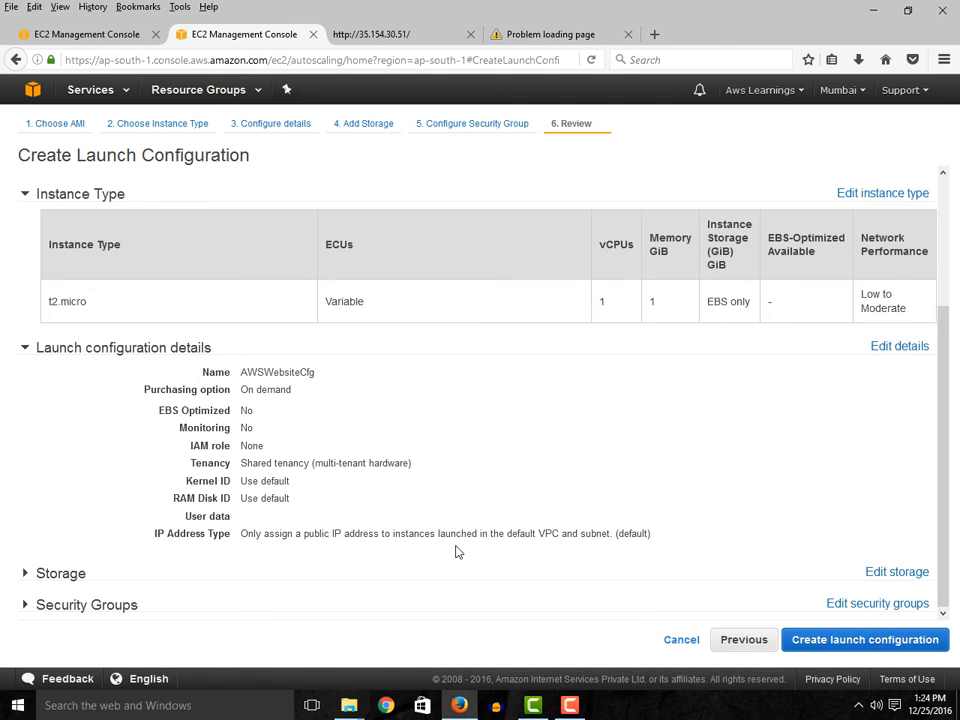
{"action": "left_click", "coordinate": [22, 580]}
{"action": "scroll", "coordinate": [279, 574], "scroll_direction": "down", "scroll_amount": 2}
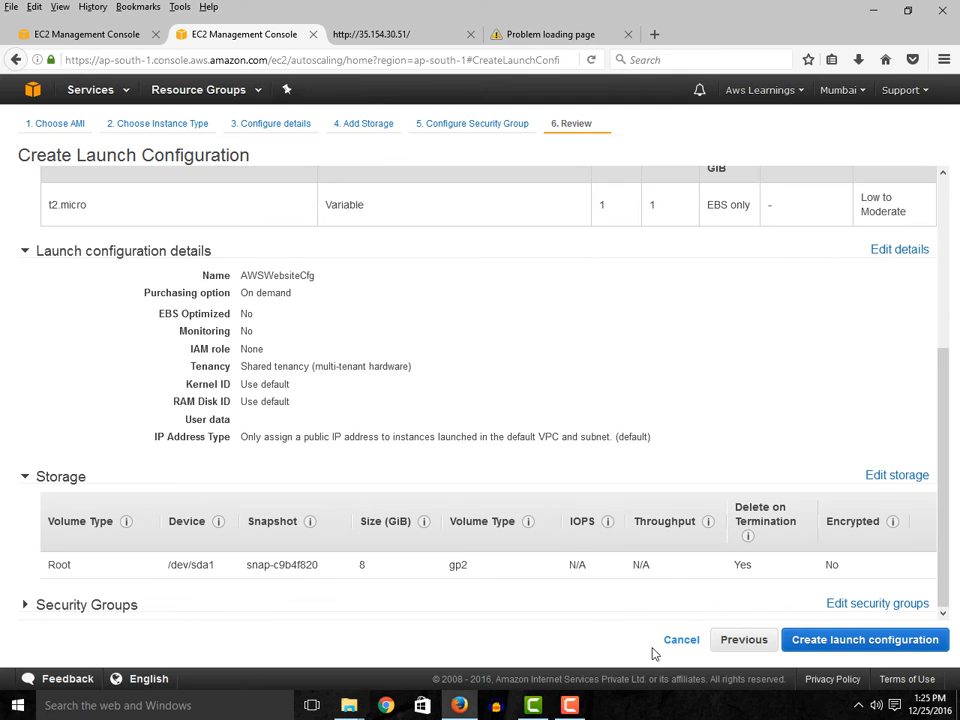
- Create the launch configuration with the existing Ubuntu Key file key pair, acknowledging access to the private key file
{"action": "left_click", "coordinate": [845, 645]}
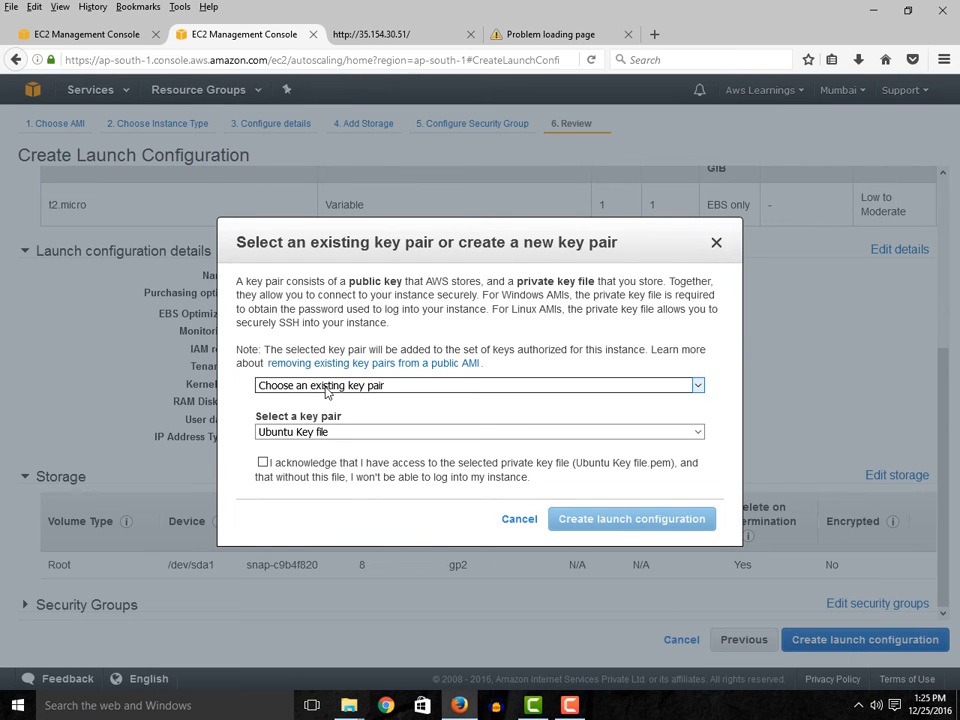
{"action": "left_click", "coordinate": [263, 462]}
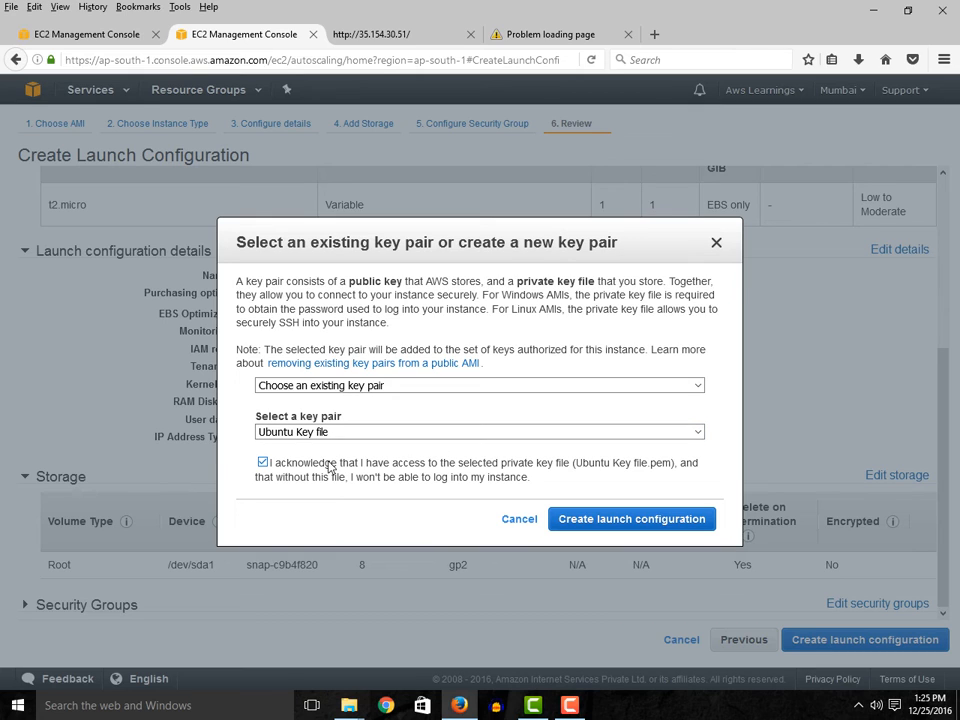
{"action": "left_click", "coordinate": [642, 522]}
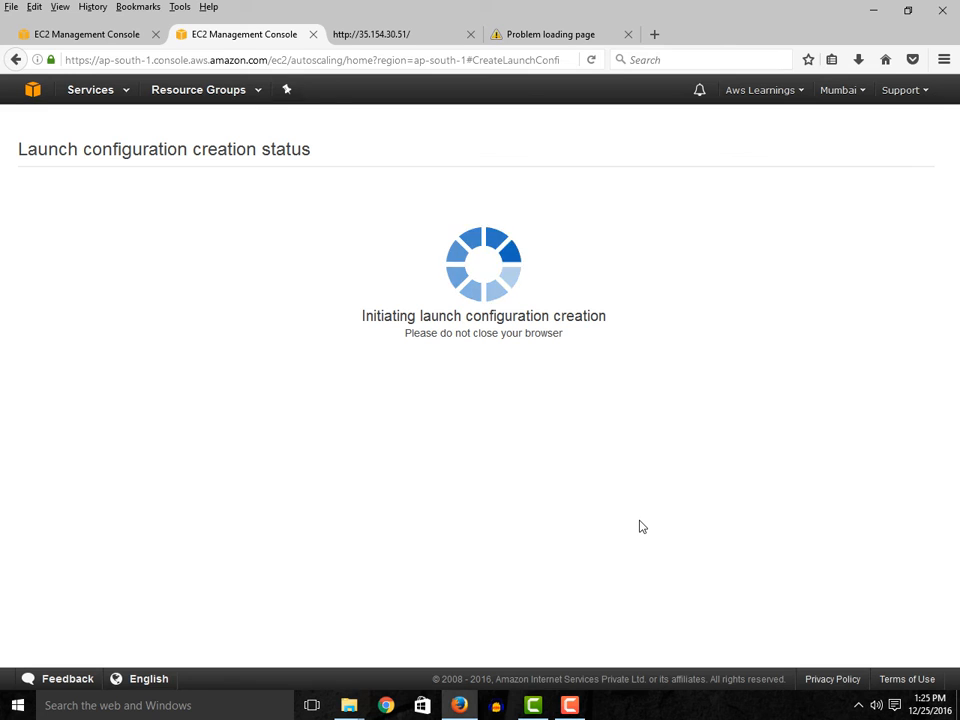
{"action": "left_click", "coordinate": [574, 708]}
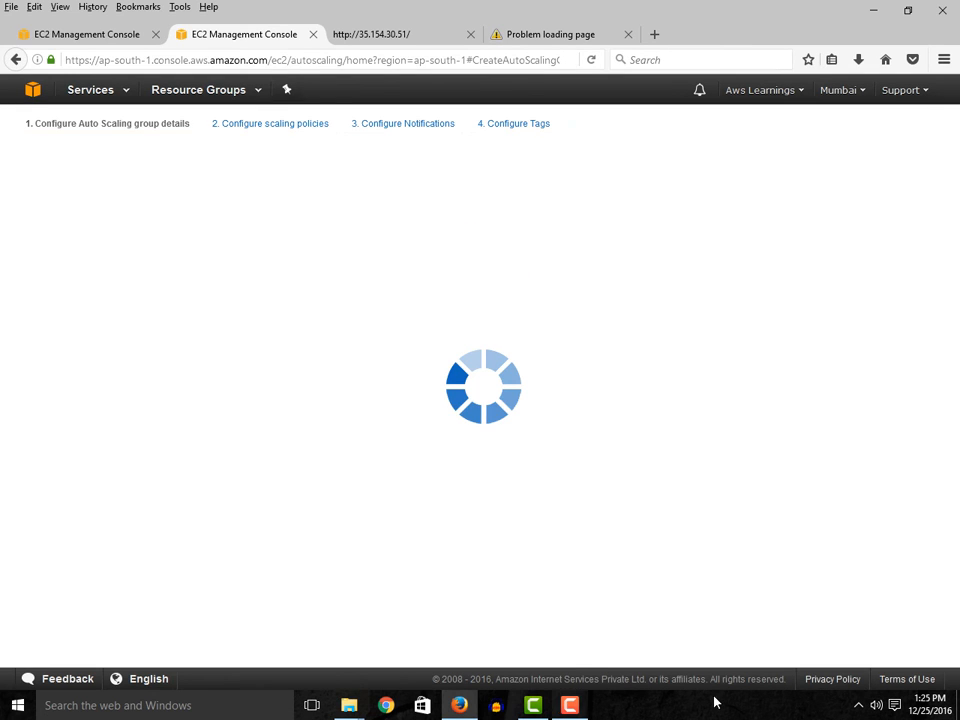
{"action": "left_click", "coordinate": [882, 652]}
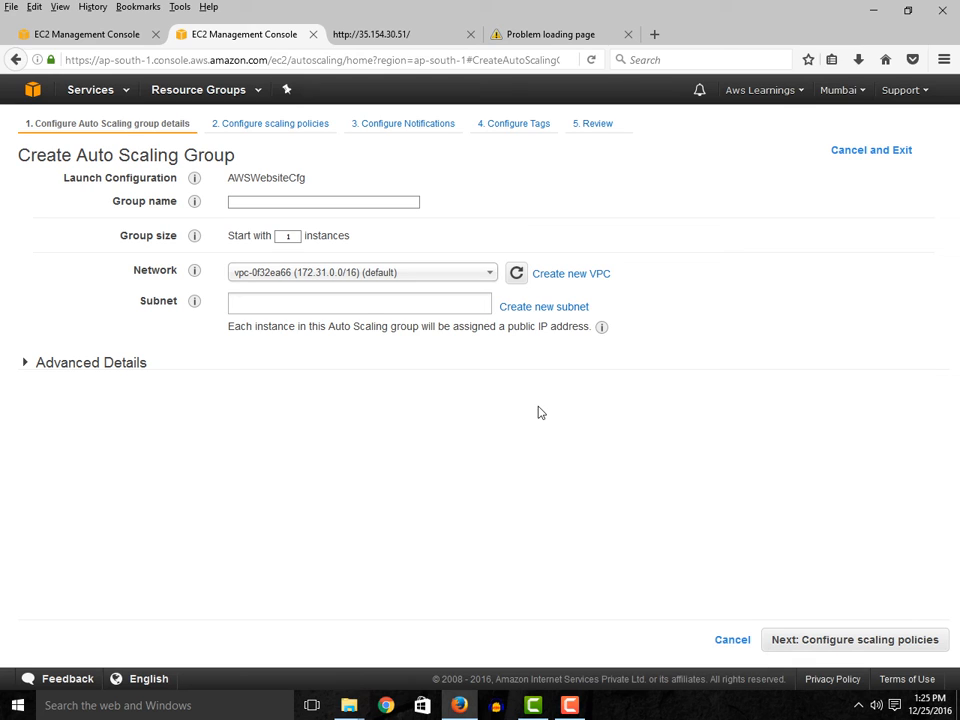
- Name the Auto Scaling group AwsAG, start it with 3 instances, and add the default subnets in ap-south-1b and ap-south-1a
{"action": "left_click", "coordinate": [241, 201]}
{"action": "left_click", "coordinate": [289, 237]}
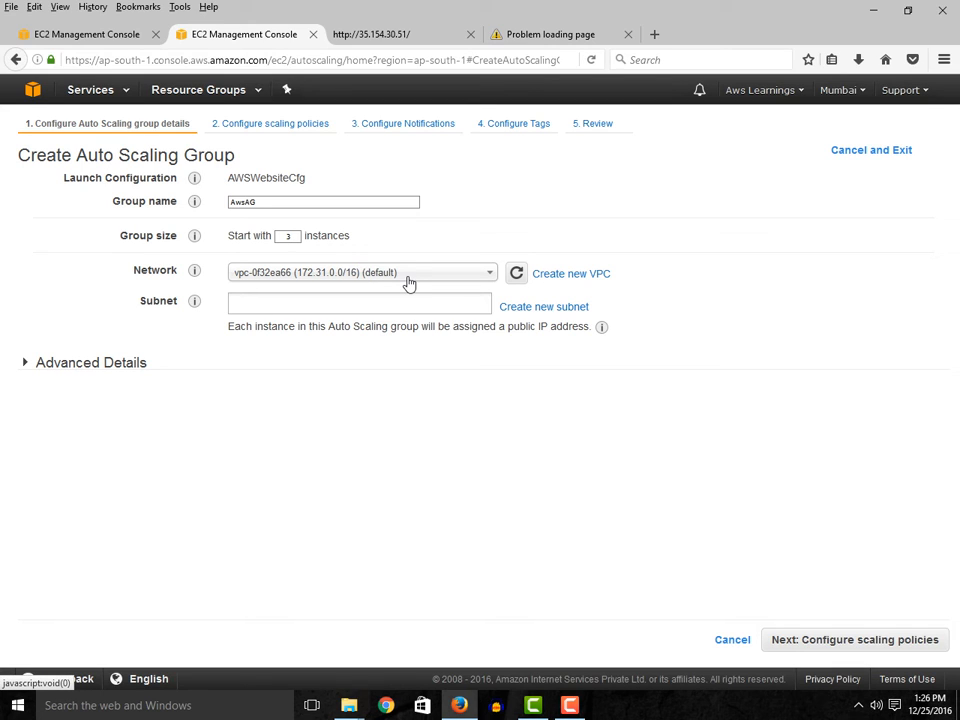
{"action": "left_click", "coordinate": [313, 299]}
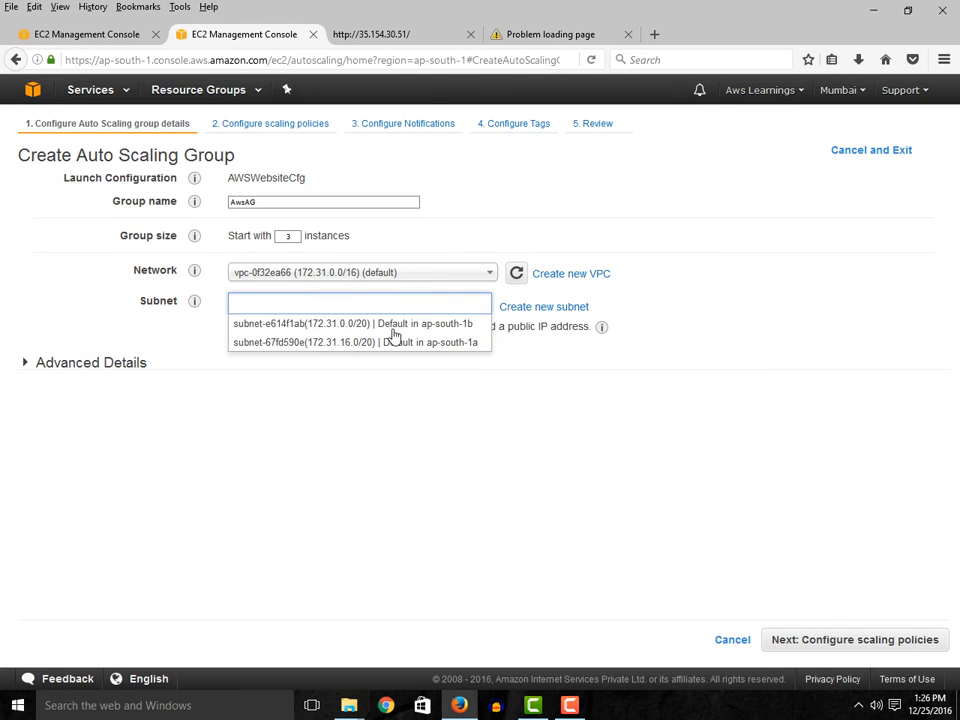
{"action": "left_click", "coordinate": [385, 324]}
{"action": "left_click", "coordinate": [364, 333]}
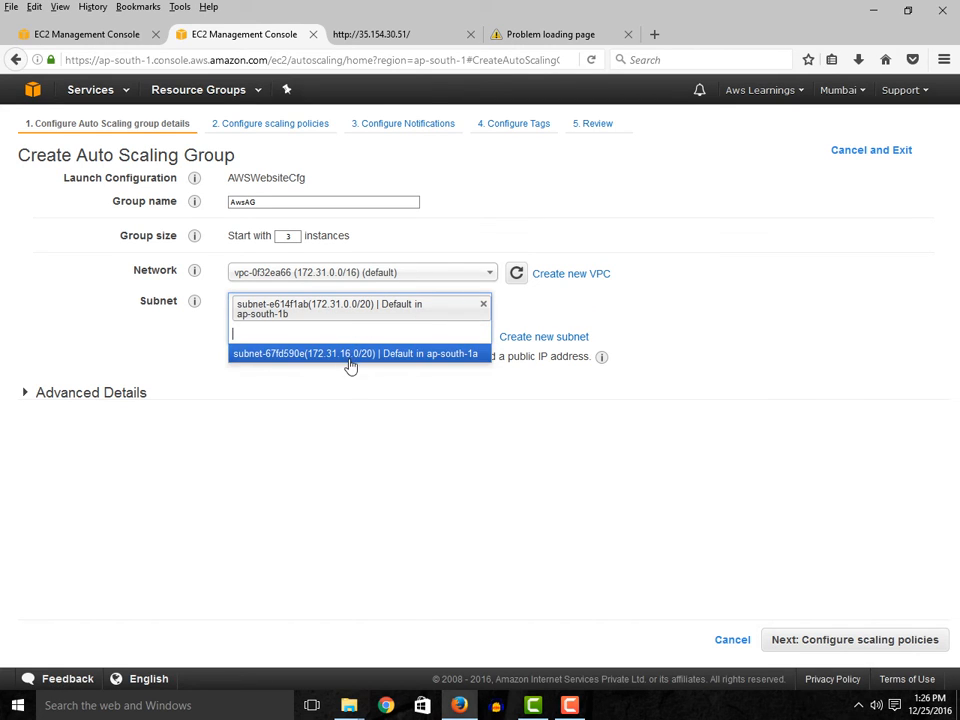
{"action": "left_click", "coordinate": [330, 352]}
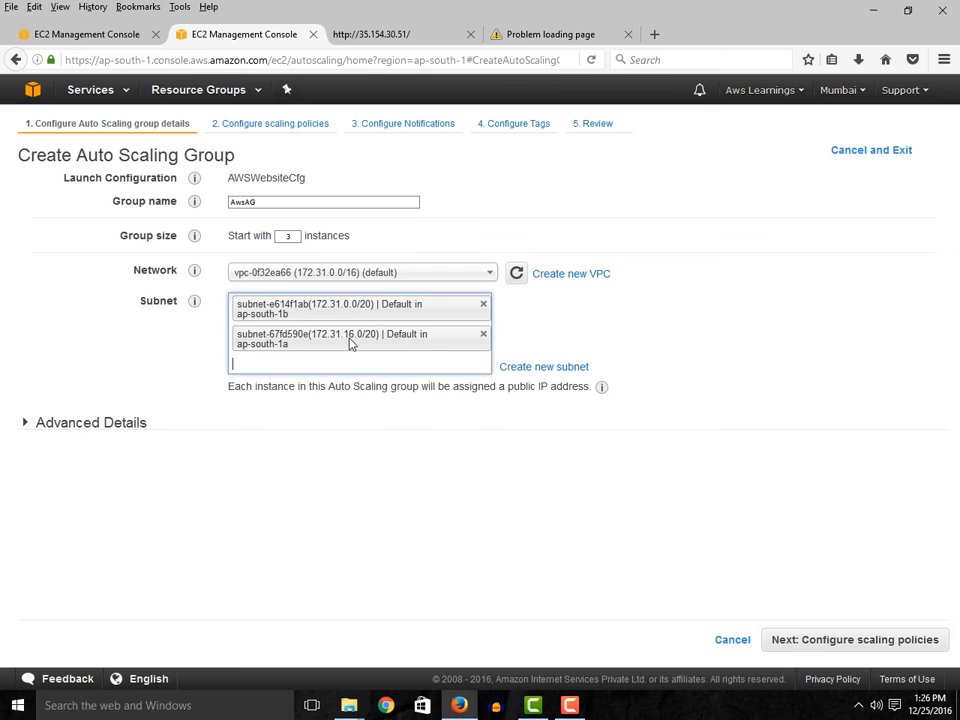
- In the group's advanced details, enable receiving traffic from load balancers and assign the WebServerTG target group
{"action": "left_click", "coordinate": [25, 425]}
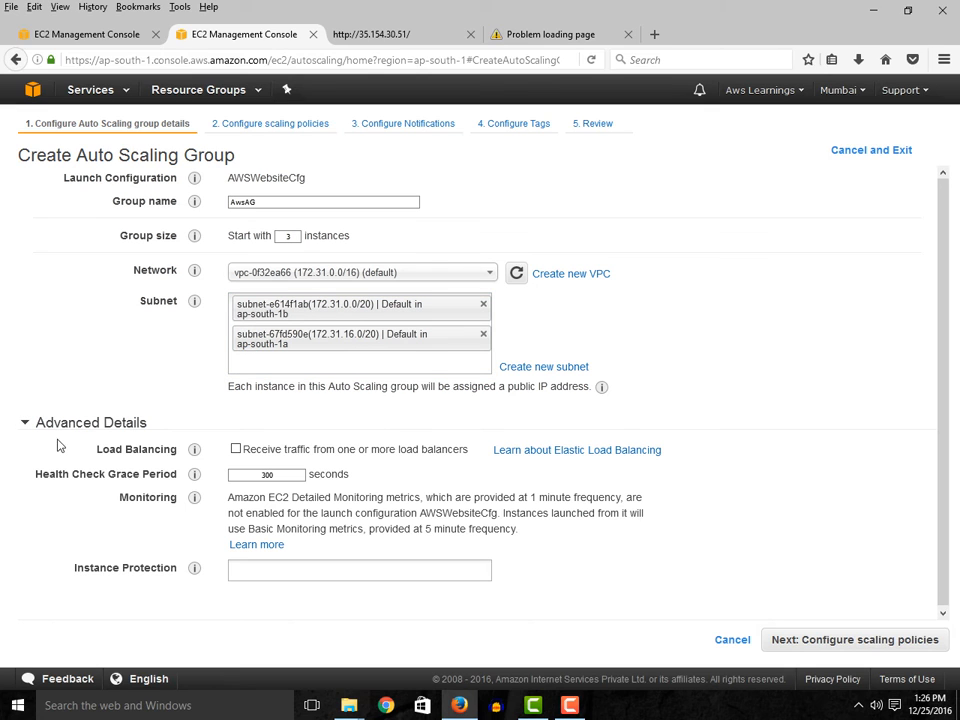
{"action": "mouse_move", "coordinate": [192, 476]}
{"action": "left_click", "coordinate": [236, 452]}
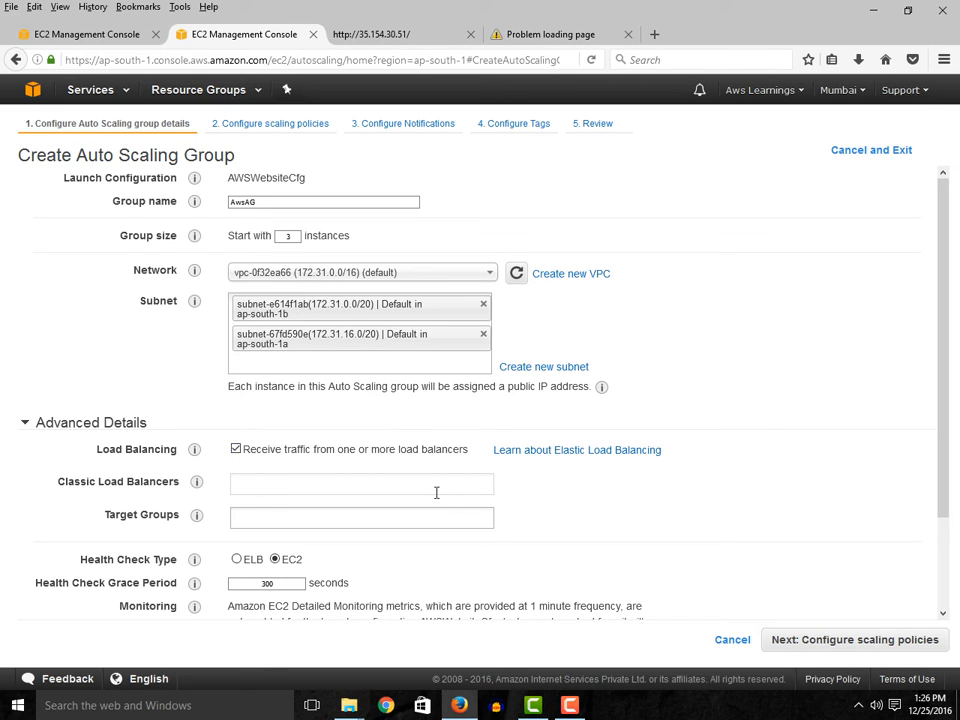
{"action": "left_click", "coordinate": [250, 516]}
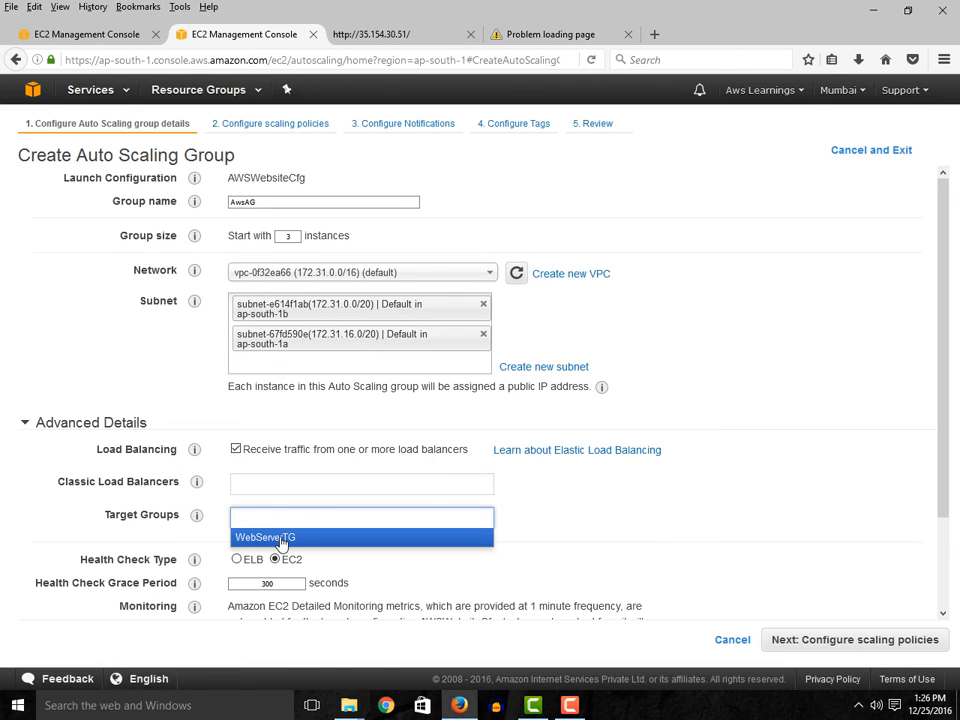
{"action": "left_click", "coordinate": [280, 538]}
- Set the group's health check type to ELB and continue to the scaling policies
{"action": "scroll", "coordinate": [648, 572], "scroll_direction": "down", "scroll_amount": 1}
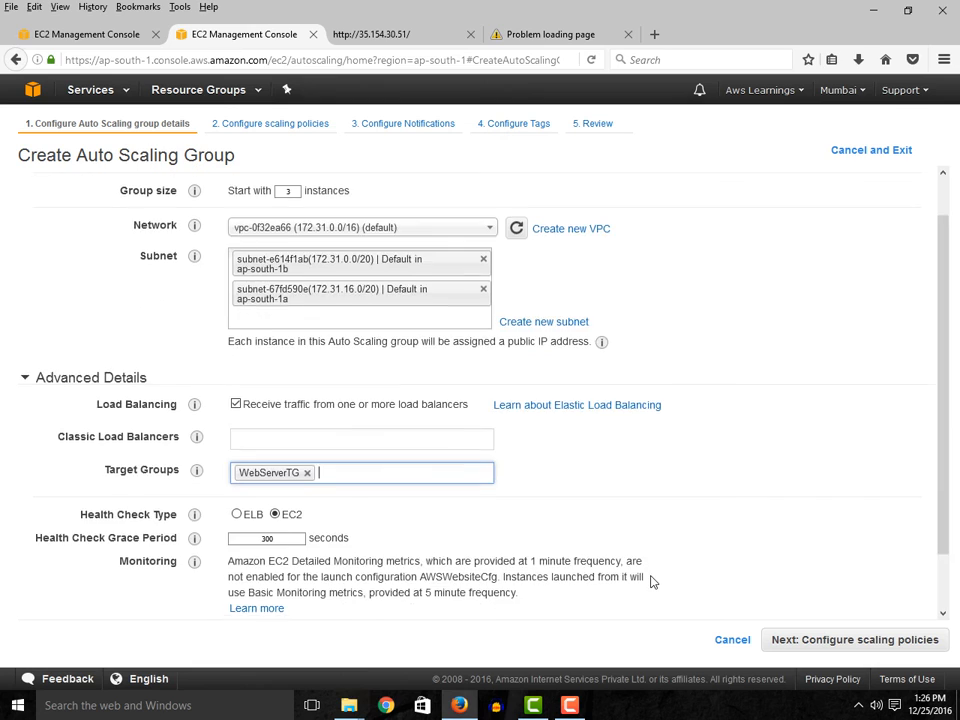
{"action": "scroll", "coordinate": [650, 580], "scroll_direction": "down", "scroll_amount": 1}
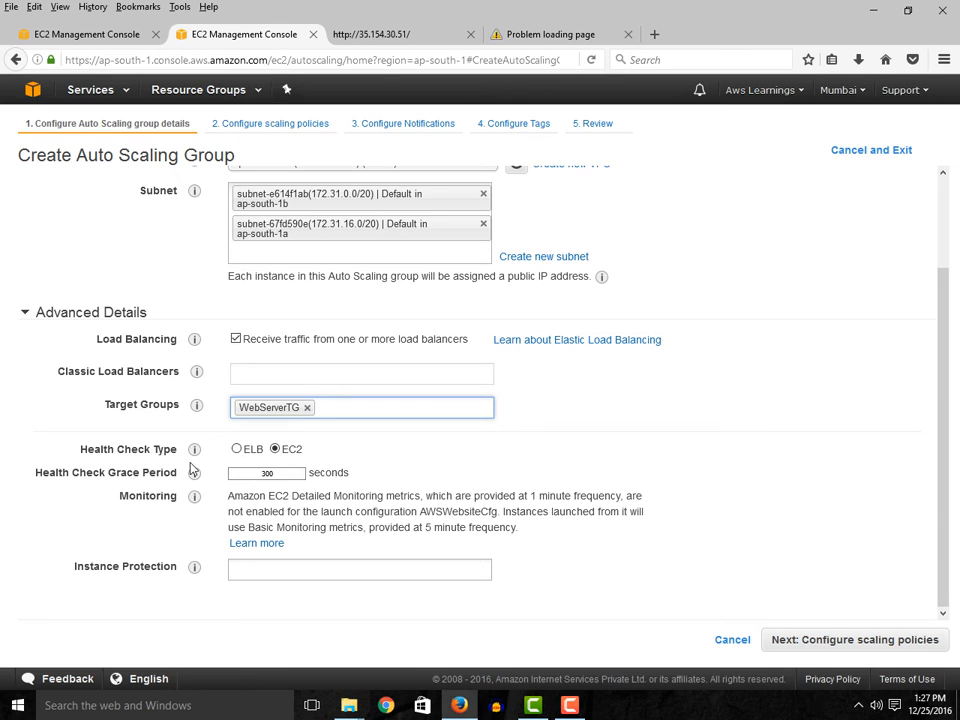
{"action": "left_click", "coordinate": [275, 454]}
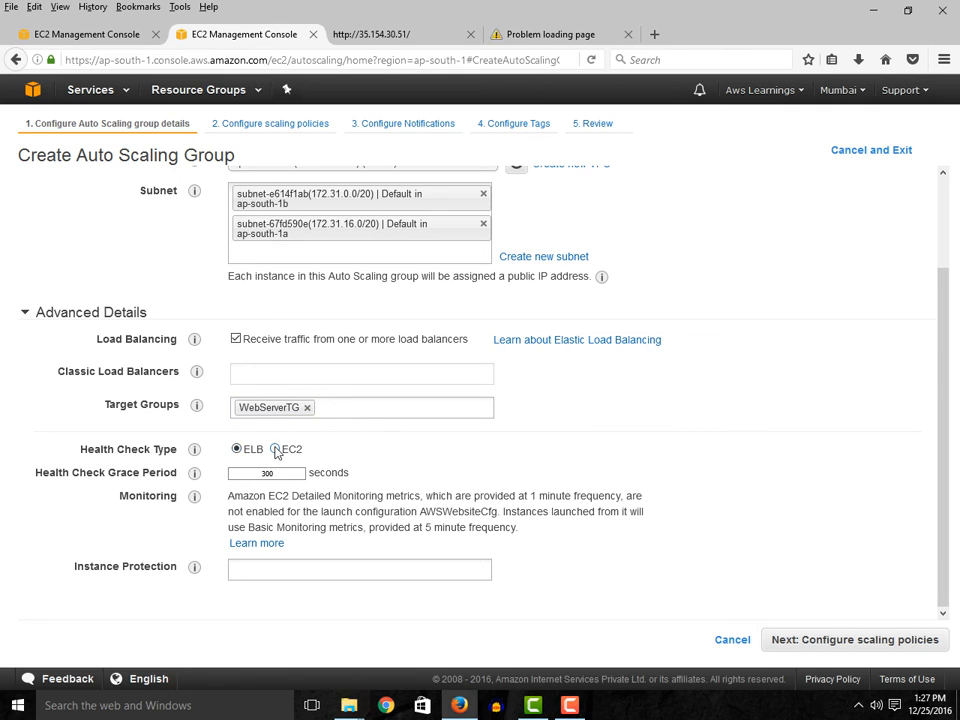
{"action": "left_click", "coordinate": [276, 450]}
{"action": "left_click", "coordinate": [237, 450]}
{"action": "left_click", "coordinate": [818, 648]}
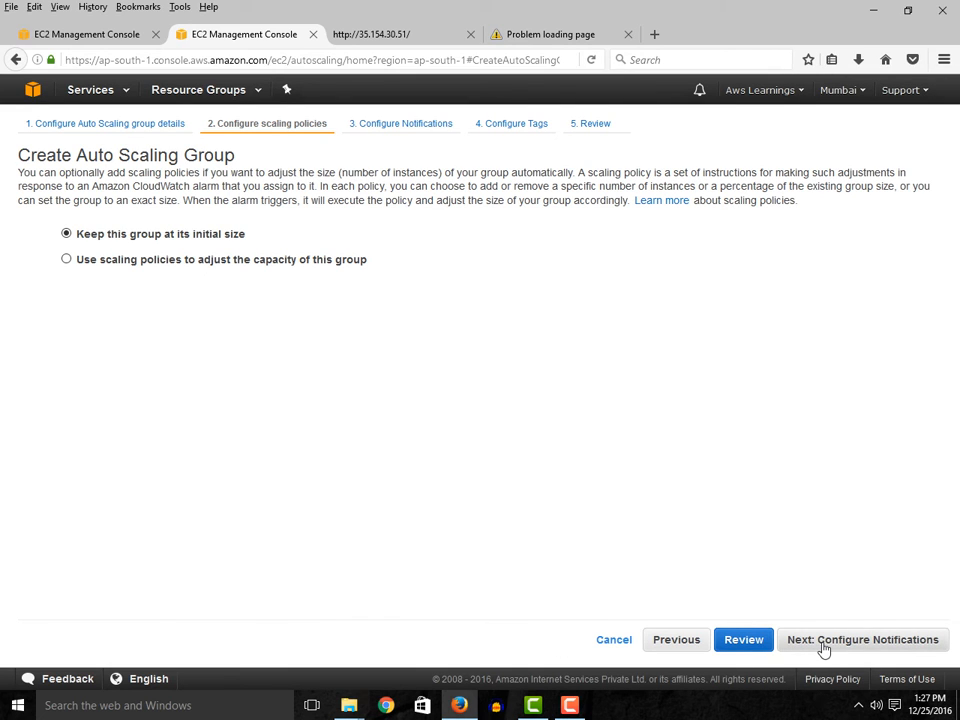
- Use scaling policies to adjust the group's capacity, scaling between 3 and 5 instances
{"action": "left_click", "coordinate": [67, 259]}
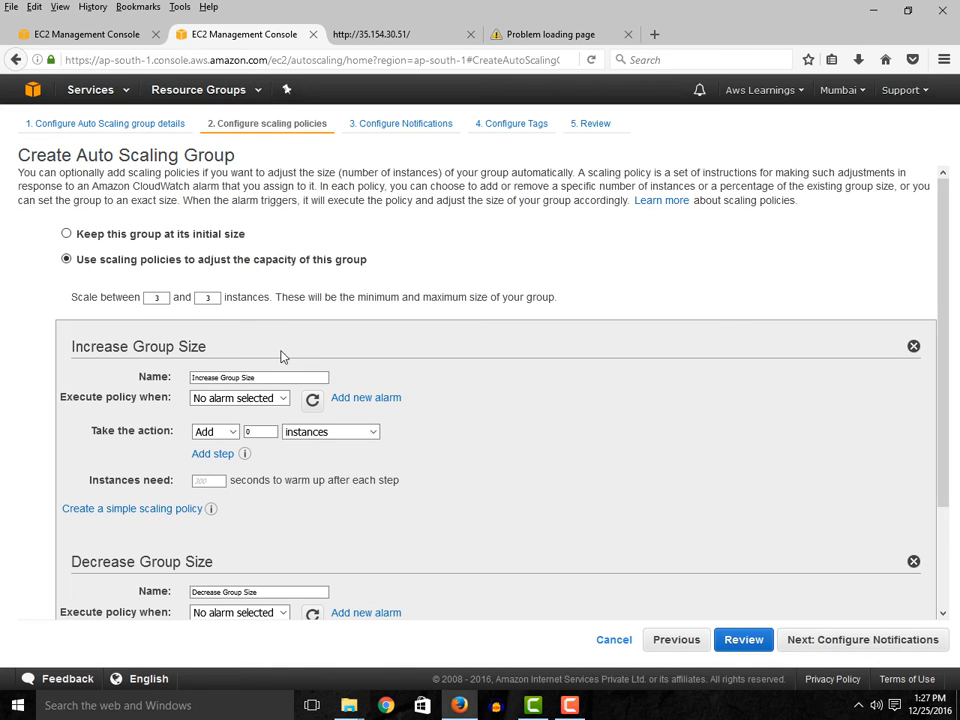
{"action": "left_click", "coordinate": [167, 299]}
{"action": "key", "text": "Tab"}
{"action": "type", "text": "5"}
{"action": "left_click", "coordinate": [159, 297]}
- Add a new alarm for the Increase Group Size policy and create a notification topic named with the contact's e-mail address
{"action": "left_click", "coordinate": [268, 400]}
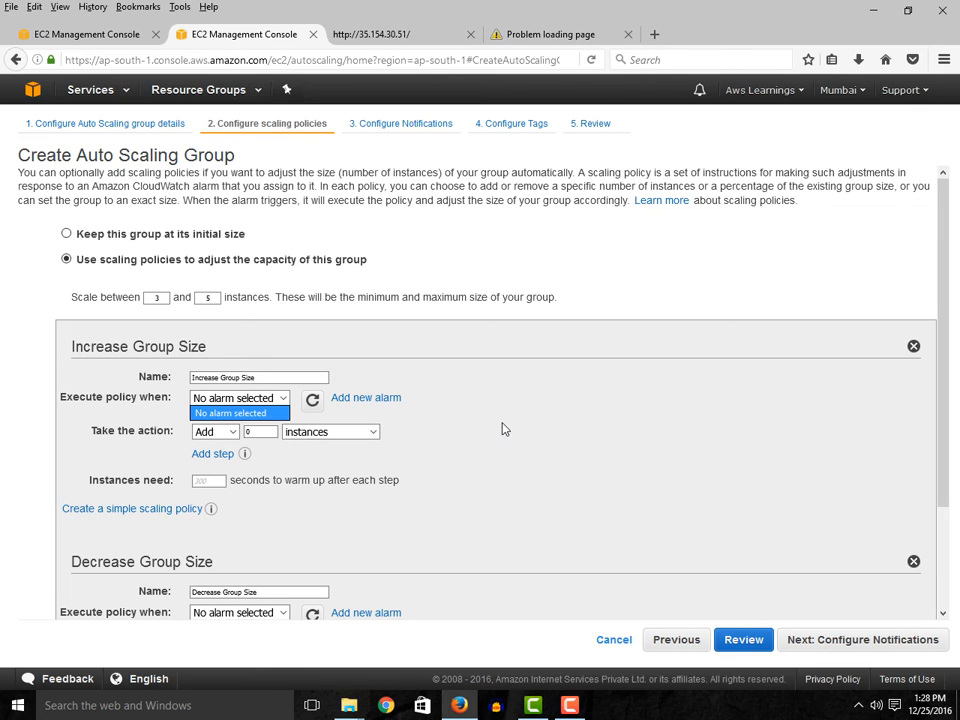
{"action": "left_click", "coordinate": [366, 400]}
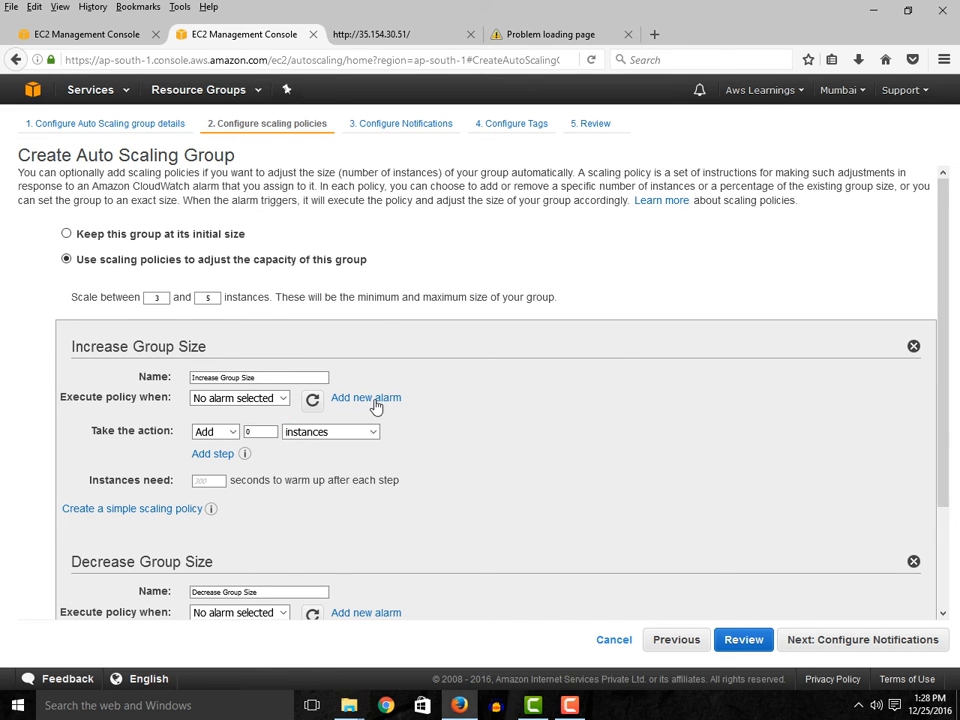
{"action": "left_click", "coordinate": [372, 399]}
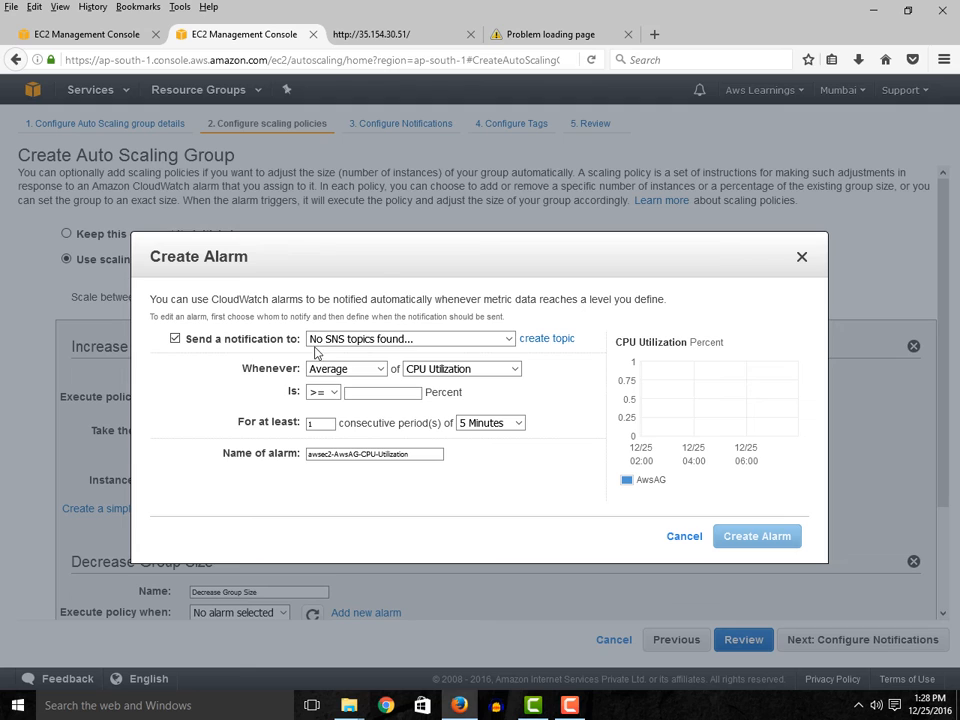
{"action": "left_click", "coordinate": [545, 340]}
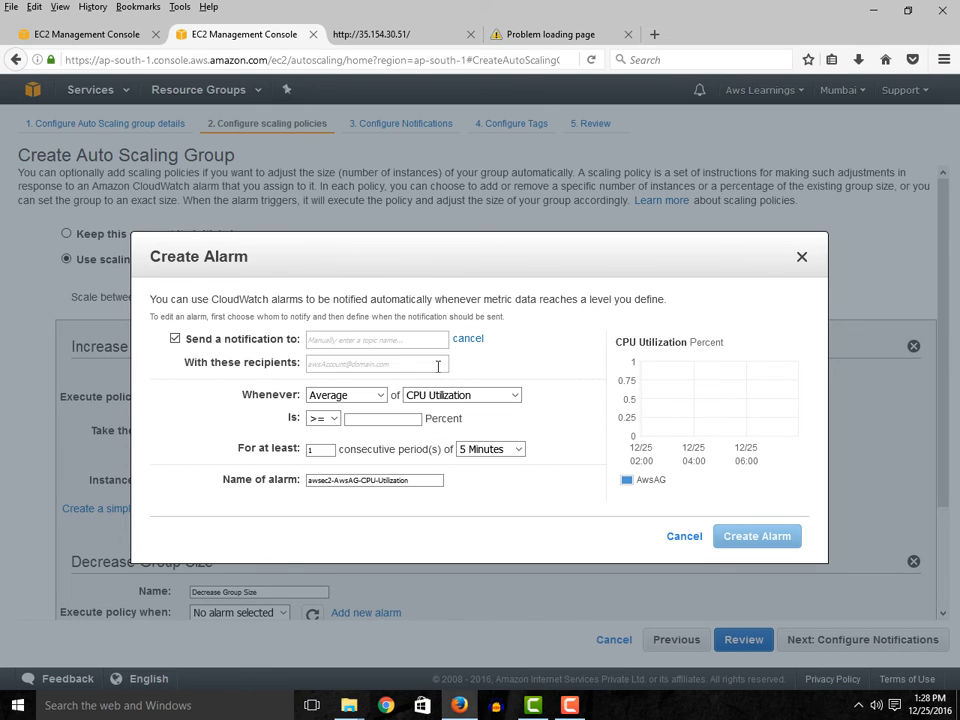
{"action": "left_click", "coordinate": [354, 339]}
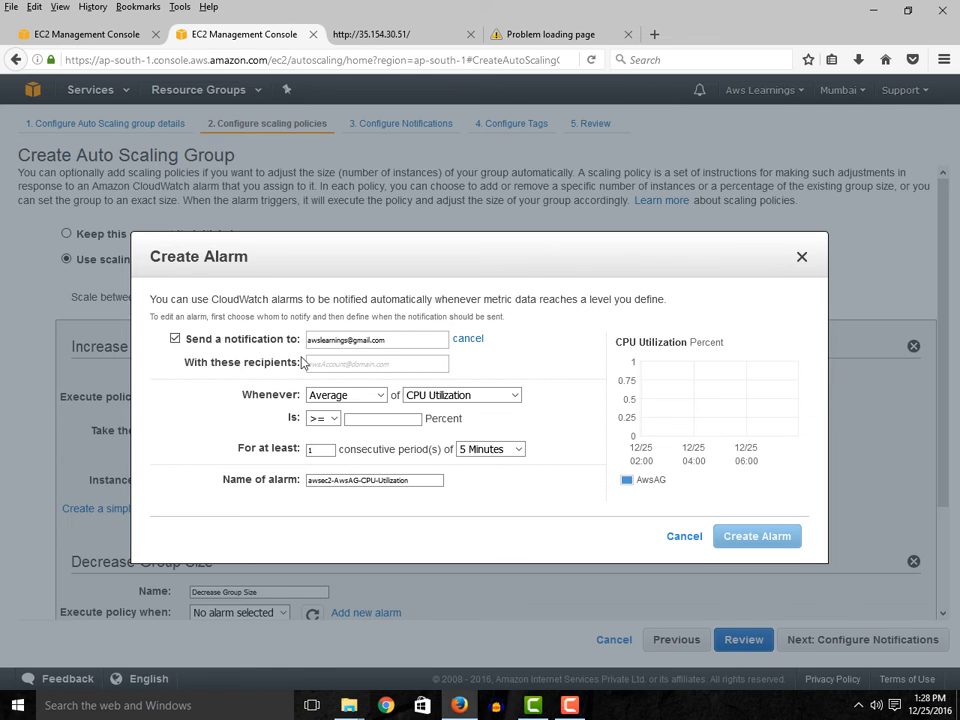
- Set the alarm condition to Maximum CPU Utilization >= 80 percent for at least 2 consecutive periods of 5 minutes
{"action": "left_click", "coordinate": [373, 395]}
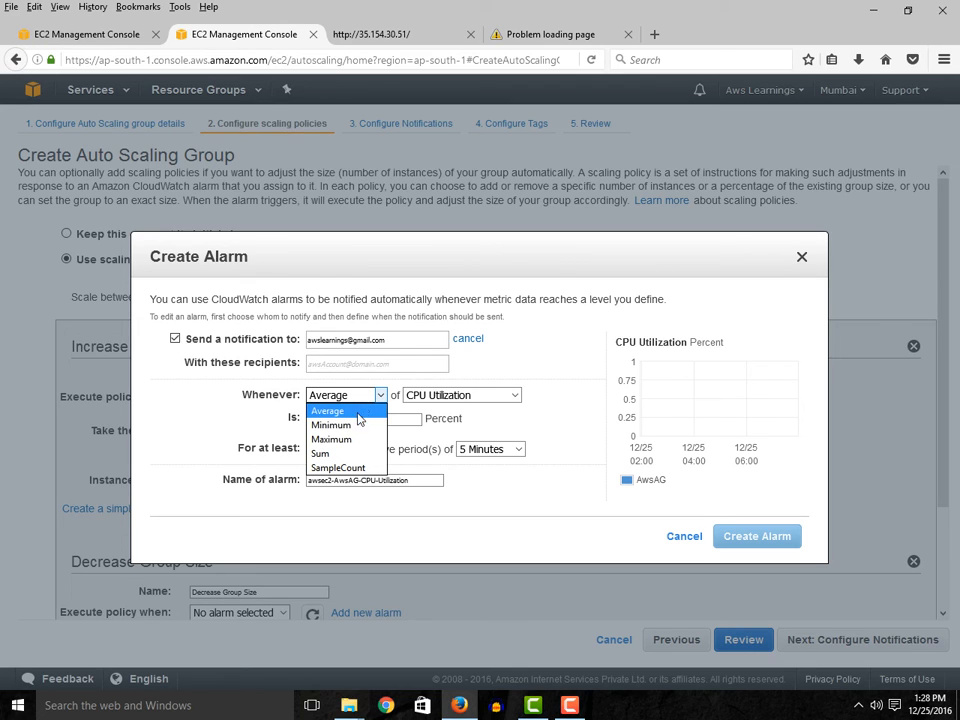
{"action": "left_click", "coordinate": [353, 440]}
{"action": "left_click", "coordinate": [380, 419]}
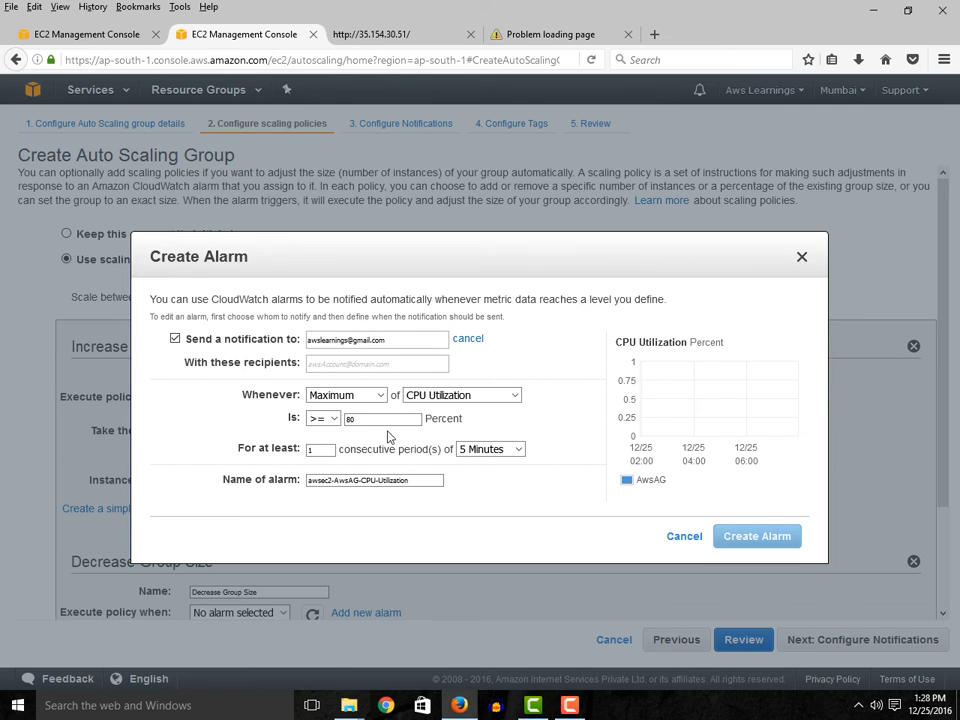
{"action": "left_click", "coordinate": [316, 449]}
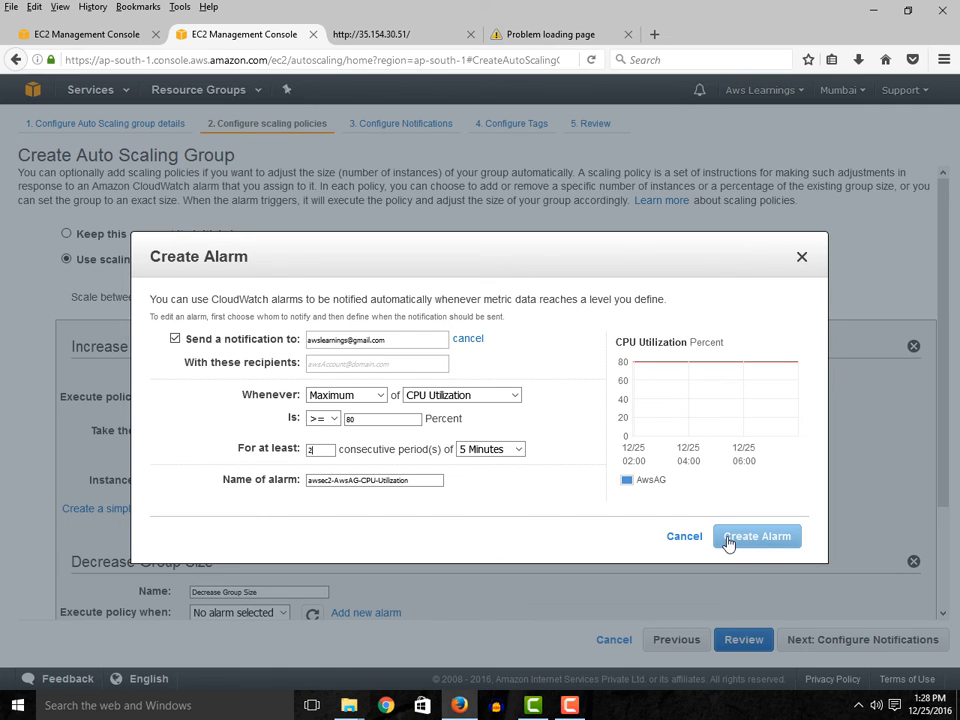
- Copy the e-mail address from the topic name into the alarm's notification recipients
{"action": "left_click", "coordinate": [369, 365]}
{"action": "left_click_drag", "start_coordinate": [396, 338], "coordinate": [267, 323]}
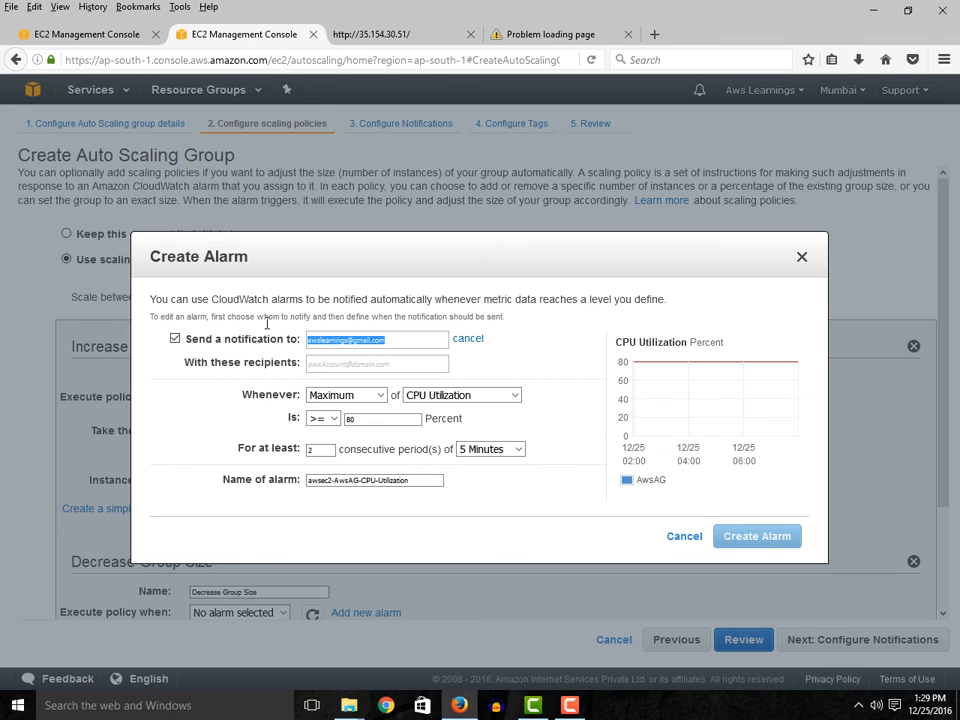
{"action": "key", "text": "ctrl+c"}
{"action": "left_click", "coordinate": [354, 364]}
{"action": "key", "text": "ctrl+v"}
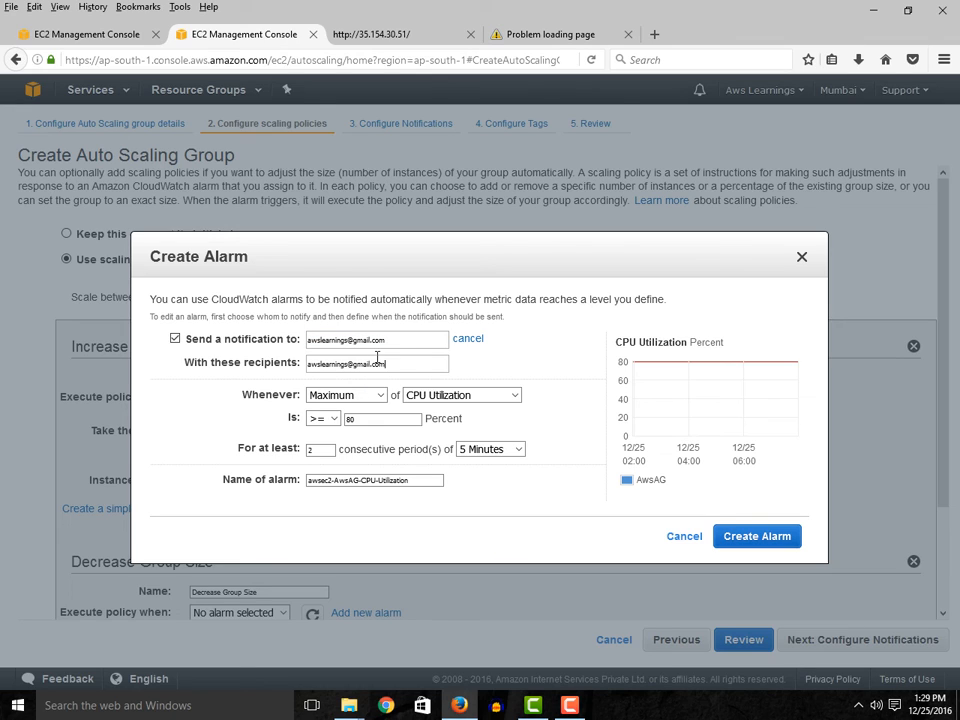
- Replace the notification topic name with AWS Learning and try to create the alarm
{"action": "left_click_drag", "start_coordinate": [399, 343], "coordinate": [259, 338]}
{"action": "type", "text": "AWS Learning"}
{"action": "left_click", "coordinate": [762, 538]}
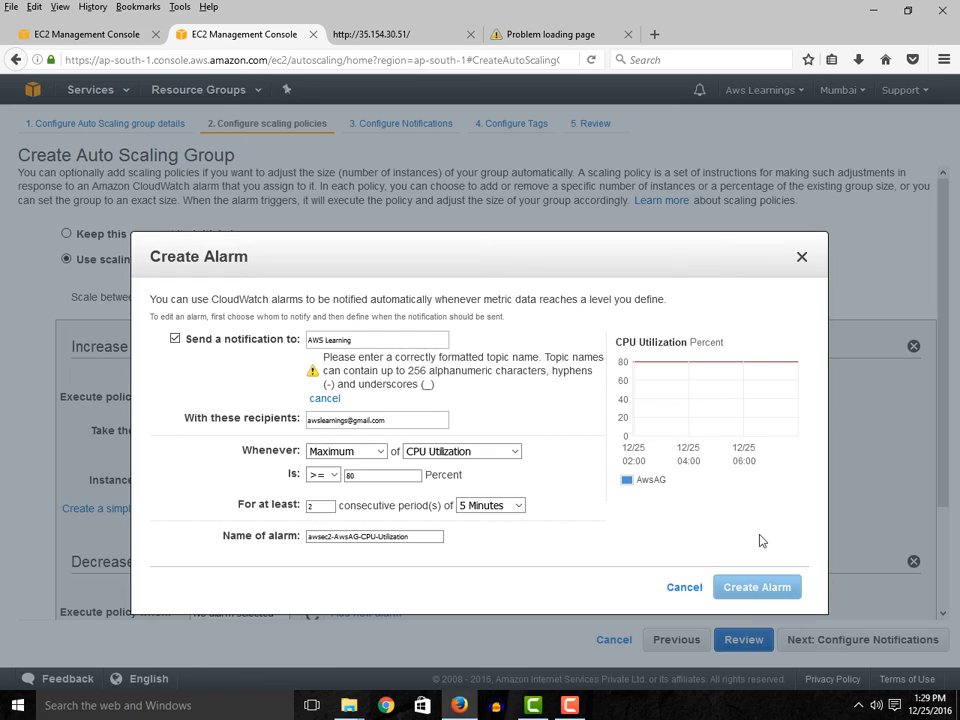
- Remove the space from the notification topic name so that it reads AWSLearning
{"action": "left_click", "coordinate": [322, 340]}
{"action": "key", "text": "BackSpace"}
{"action": "key", "text": "Delete"}
{"action": "type", "text": "s"}
{"action": "key", "text": "BackSpace"}
{"action": "left_click", "coordinate": [573, 708]}
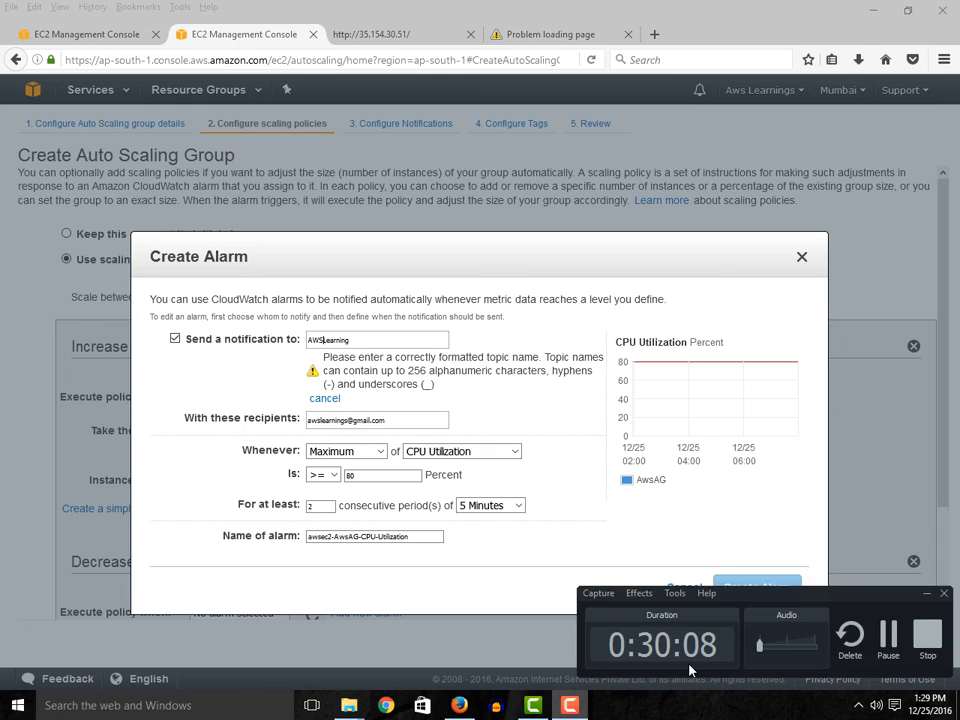
{"action": "left_click", "coordinate": [889, 648]}
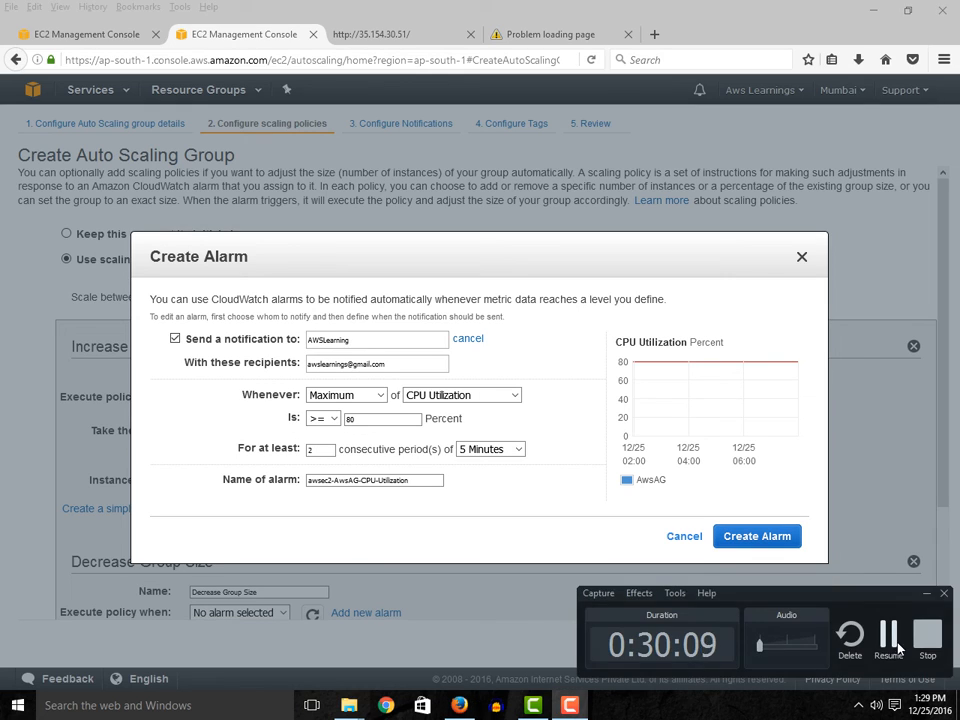
{"action": "left_click", "coordinate": [889, 640]}
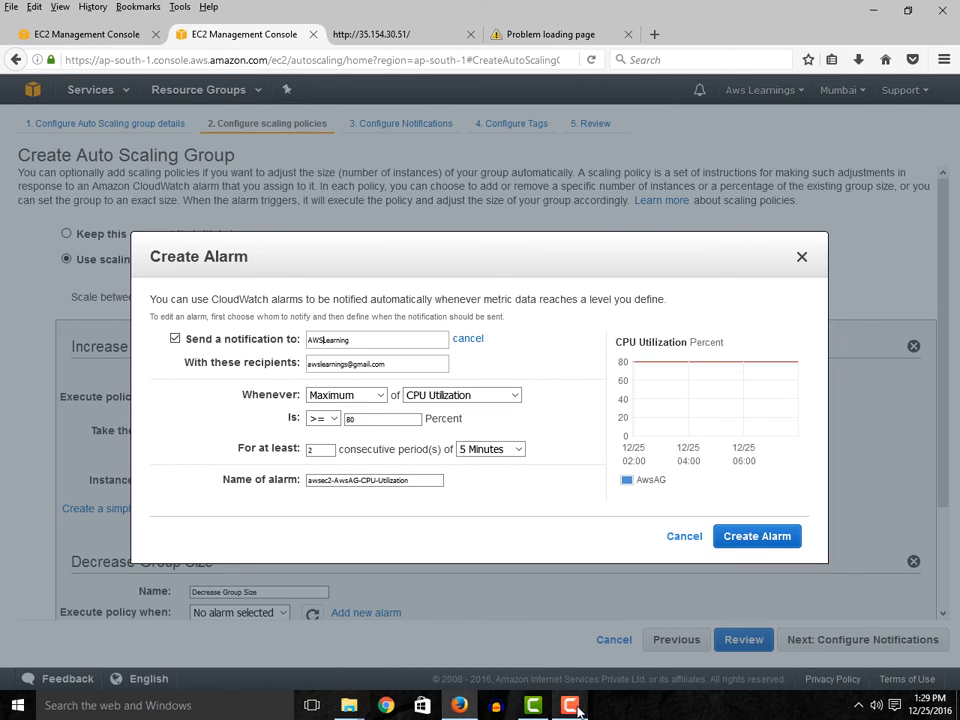
- Create the alarm for the Increase Group Size policy and set its action to add 1 instance
{"action": "left_click", "coordinate": [757, 537]}
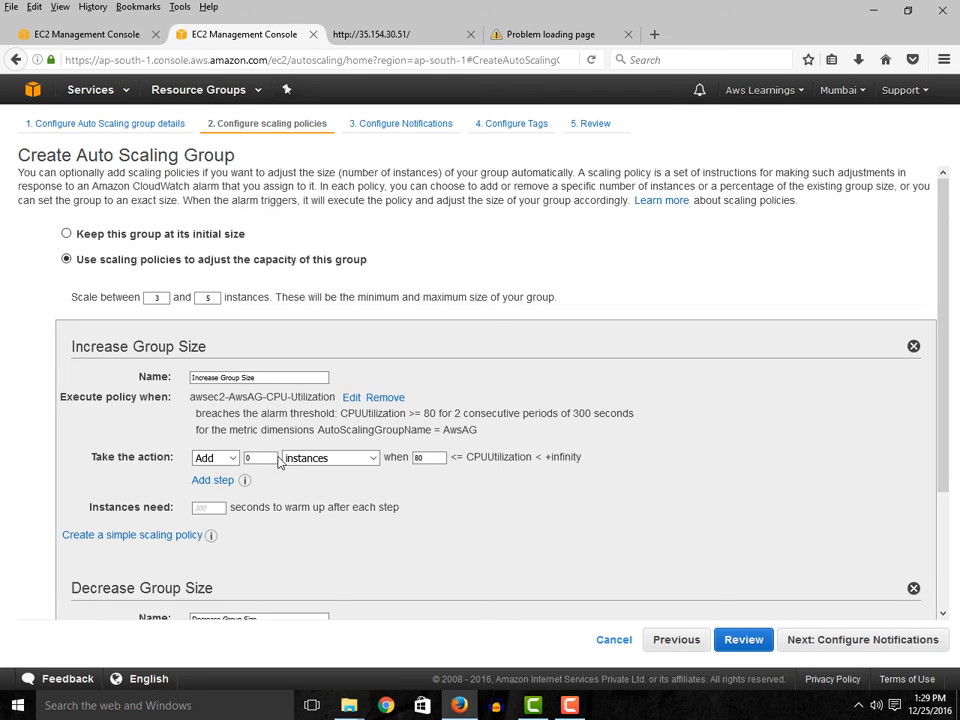
{"action": "left_click_drag", "start_coordinate": [263, 458], "coordinate": [210, 457]}
{"action": "key", "text": "ctrl+plus"}
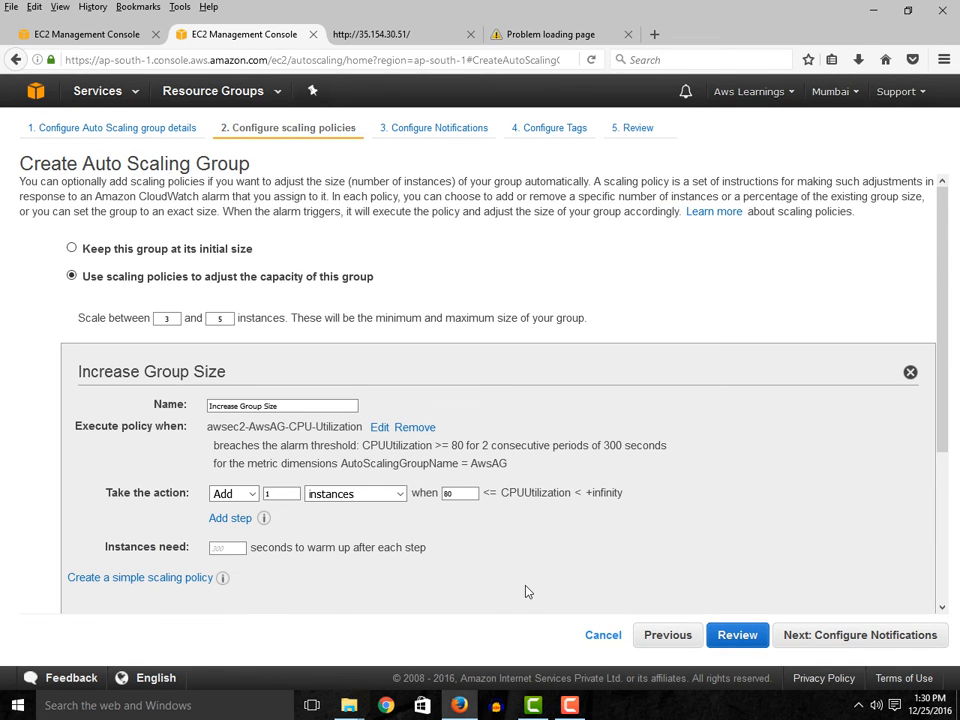
- Create a Decrease Group Size alarm for Maximum CPU Utilization >= 40 percent and set the policy to remove 1 instance
{"action": "scroll", "coordinate": [528, 592], "scroll_direction": "down", "scroll_amount": 1}
{"action": "scroll", "coordinate": [388, 575], "scroll_direction": "down", "scroll_amount": 1}
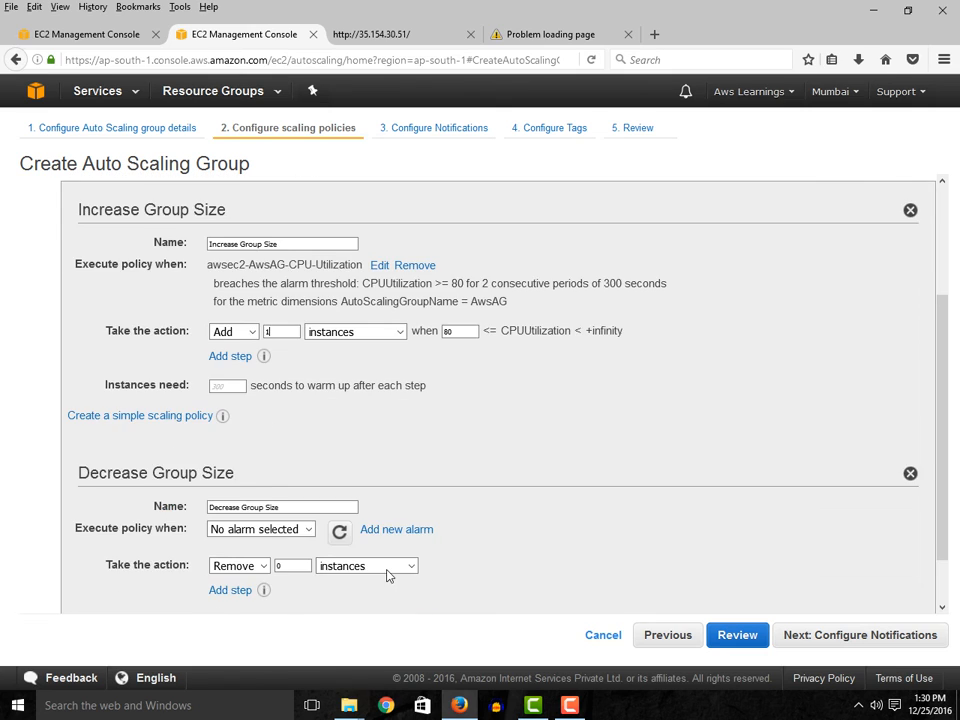
{"action": "scroll", "coordinate": [388, 575], "scroll_direction": "down", "scroll_amount": 1}
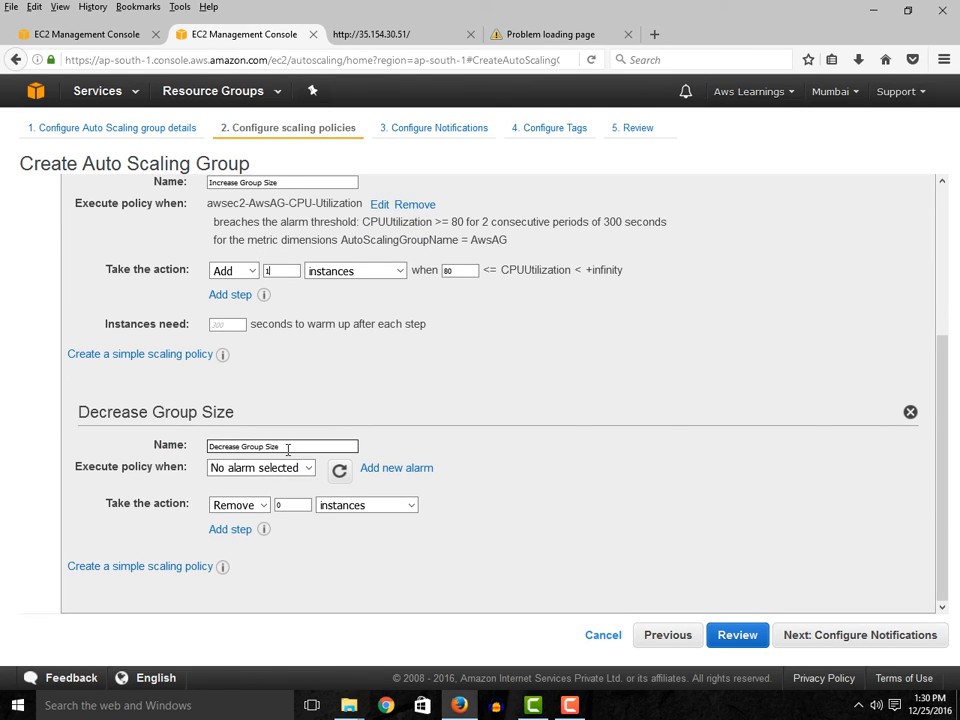
{"action": "left_click", "coordinate": [391, 474]}
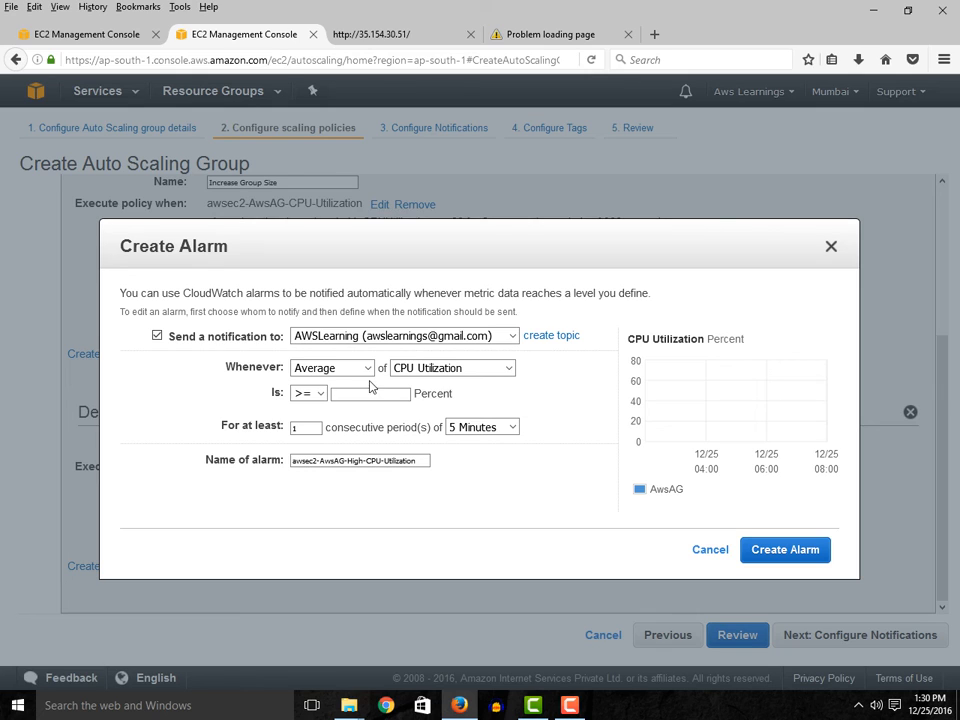
{"action": "left_click", "coordinate": [335, 370]}
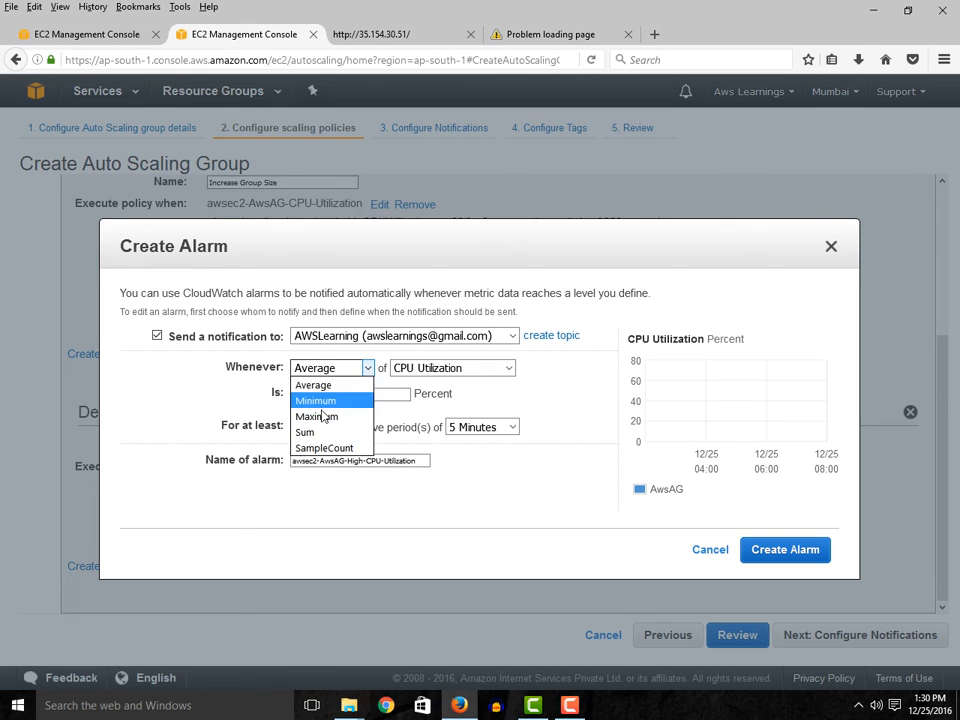
{"action": "left_click", "coordinate": [316, 401]}
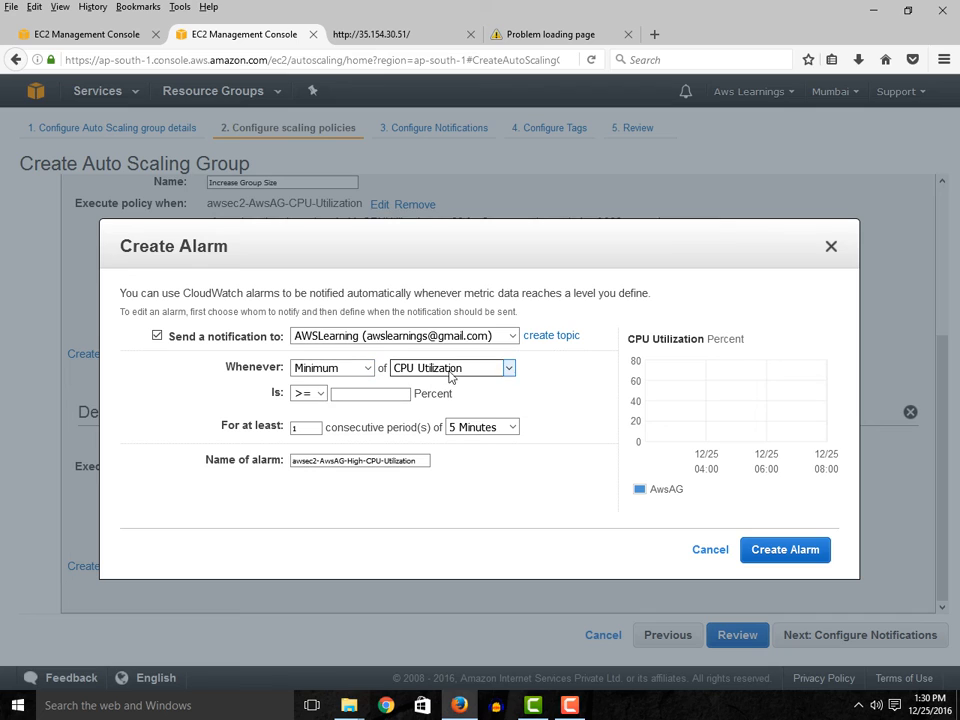
{"action": "left_click", "coordinate": [333, 369]}
{"action": "left_click", "coordinate": [332, 417]}
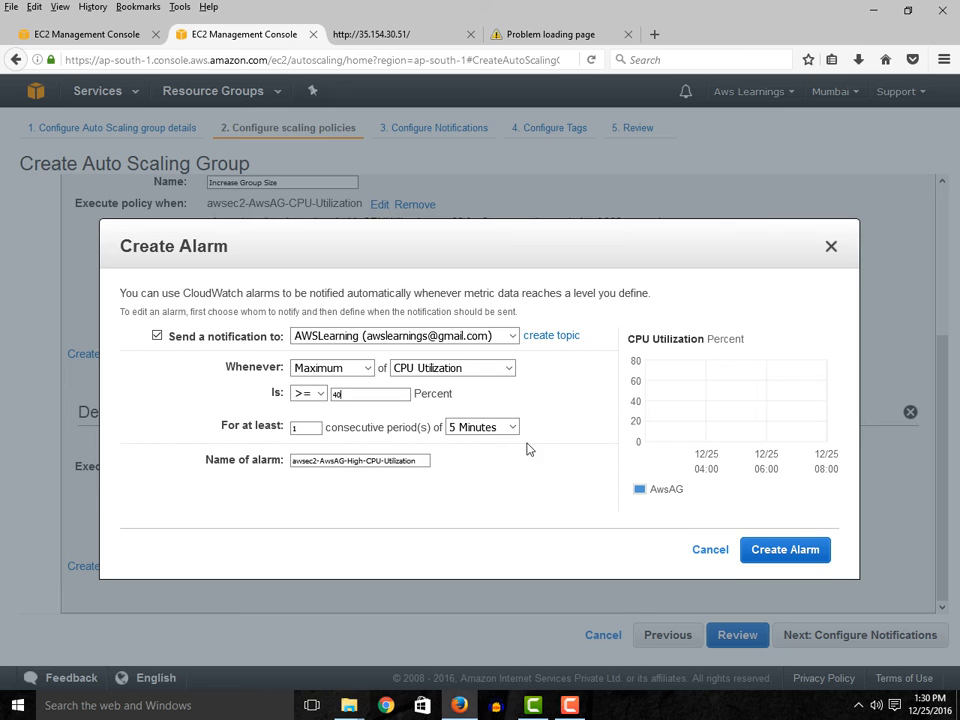
{"action": "left_click", "coordinate": [783, 553]}
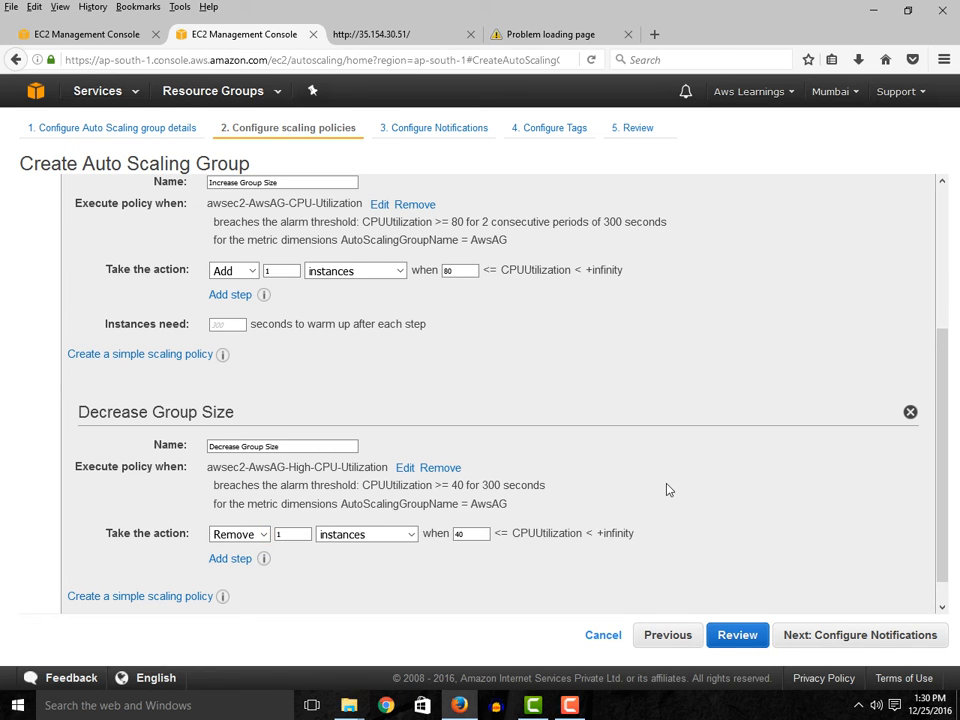
- Check both scaling policies, then add a group notification to the AWSLearning topic for launch, terminate, fail to launch and fail to terminate
{"action": "scroll", "coordinate": [668, 489], "scroll_direction": "down", "scroll_amount": 1}
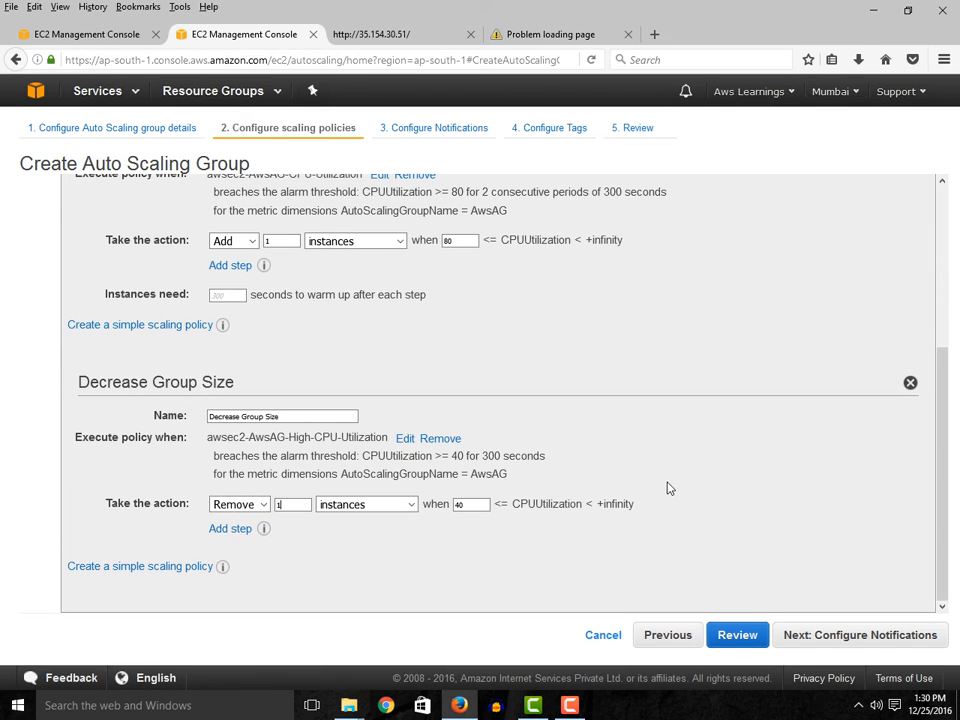
{"action": "scroll", "coordinate": [600, 386], "scroll_direction": "up", "scroll_amount": 1}
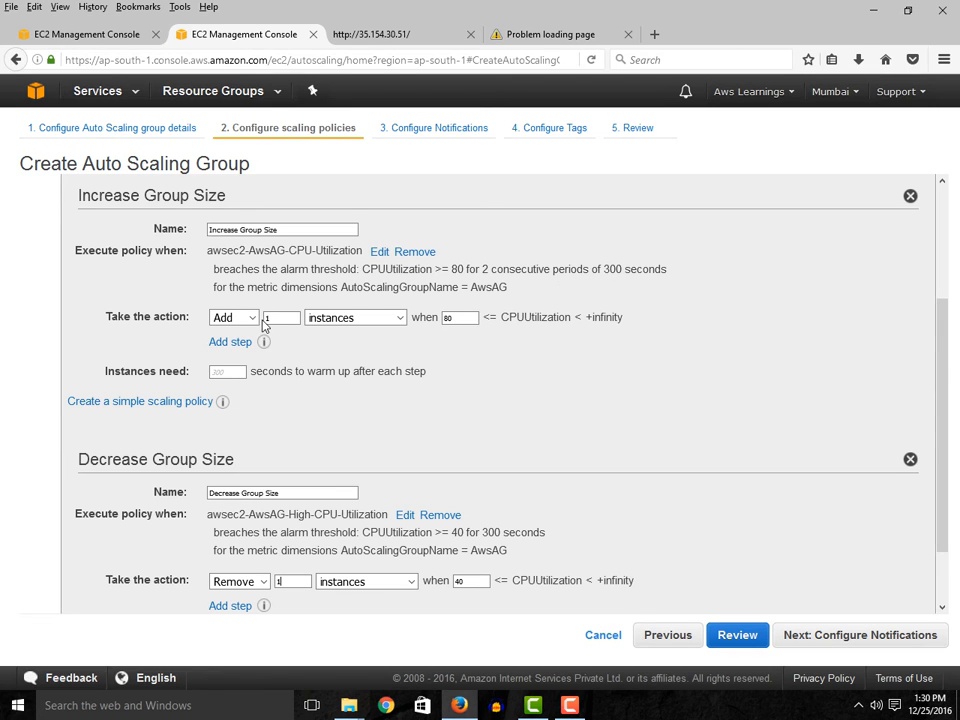
{"action": "mouse_move", "coordinate": [263, 342]}
{"action": "scroll", "coordinate": [420, 497], "scroll_direction": "down", "scroll_amount": 2}
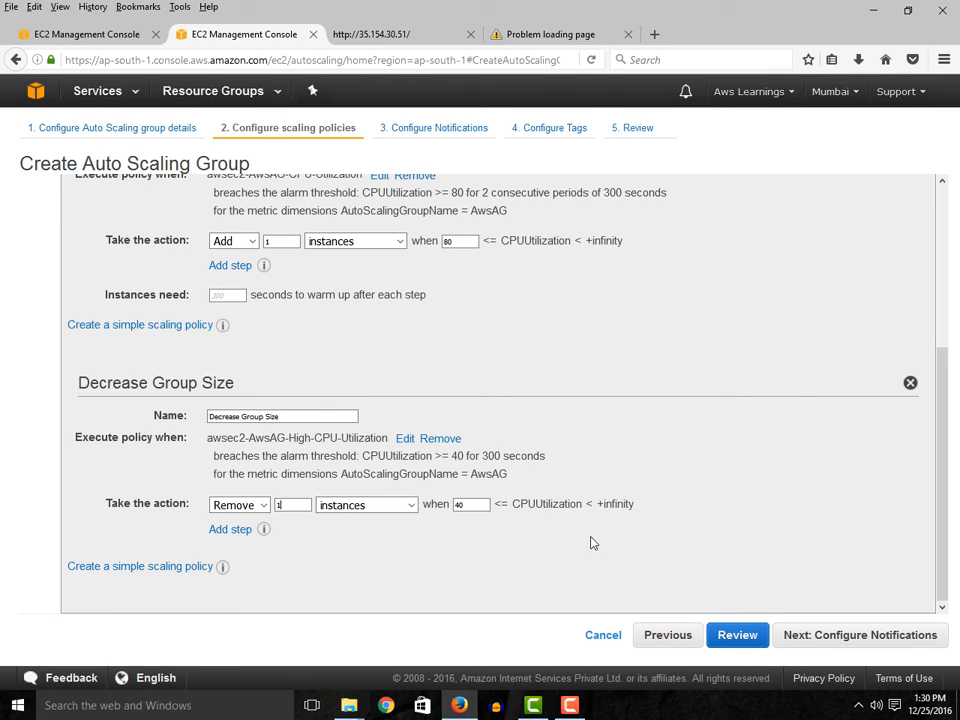
{"action": "left_click", "coordinate": [897, 638]}
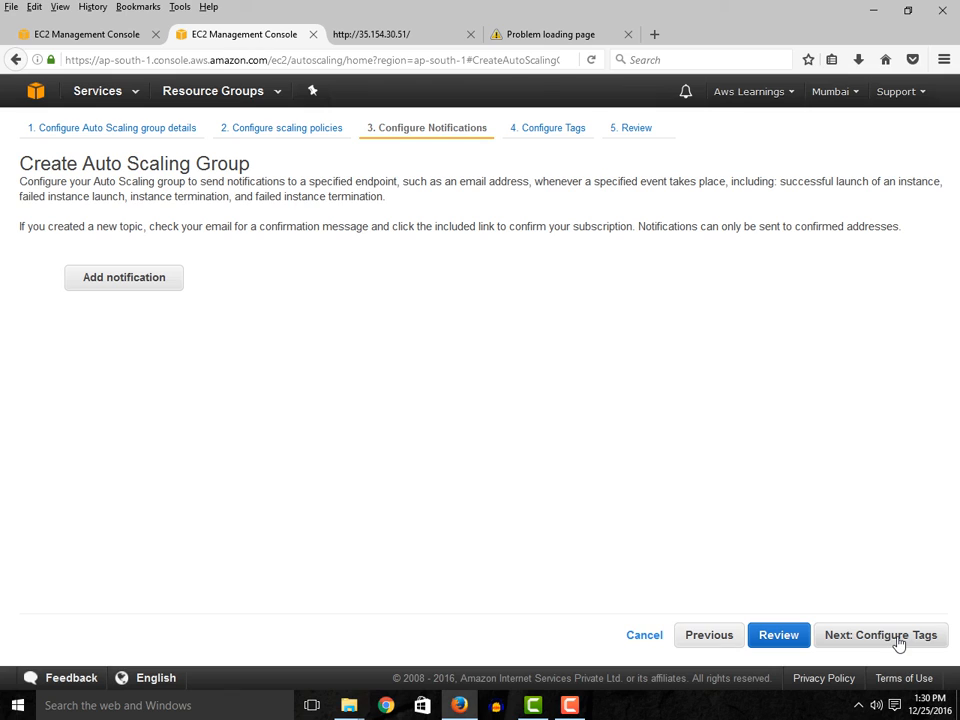
{"action": "left_click", "coordinate": [131, 282]}
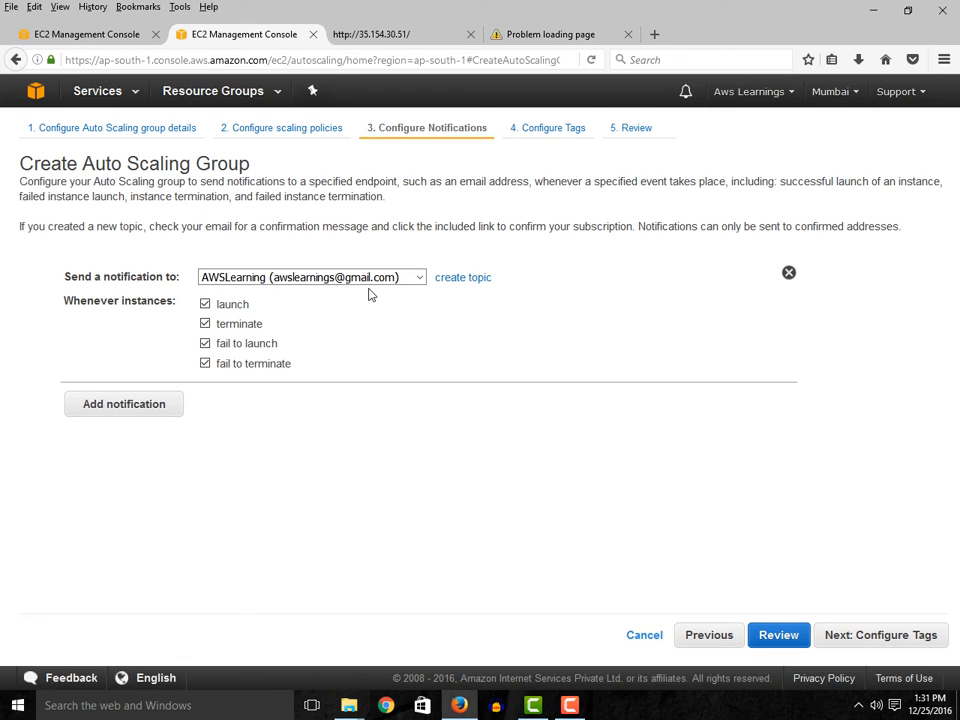
- Add a tag with key 1 and value AutoScalingGroup Policy, and proceed to the group review
{"action": "left_click", "coordinate": [856, 636]}
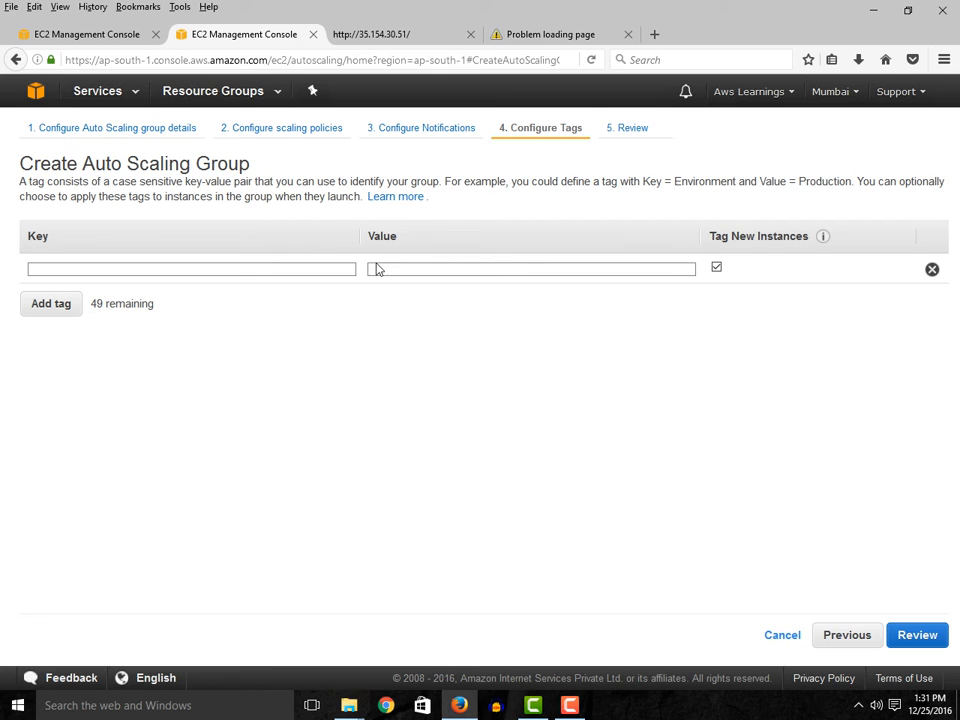
{"action": "left_click", "coordinate": [334, 268]}
{"action": "type", "text": "1"}
{"action": "left_click", "coordinate": [400, 269]}
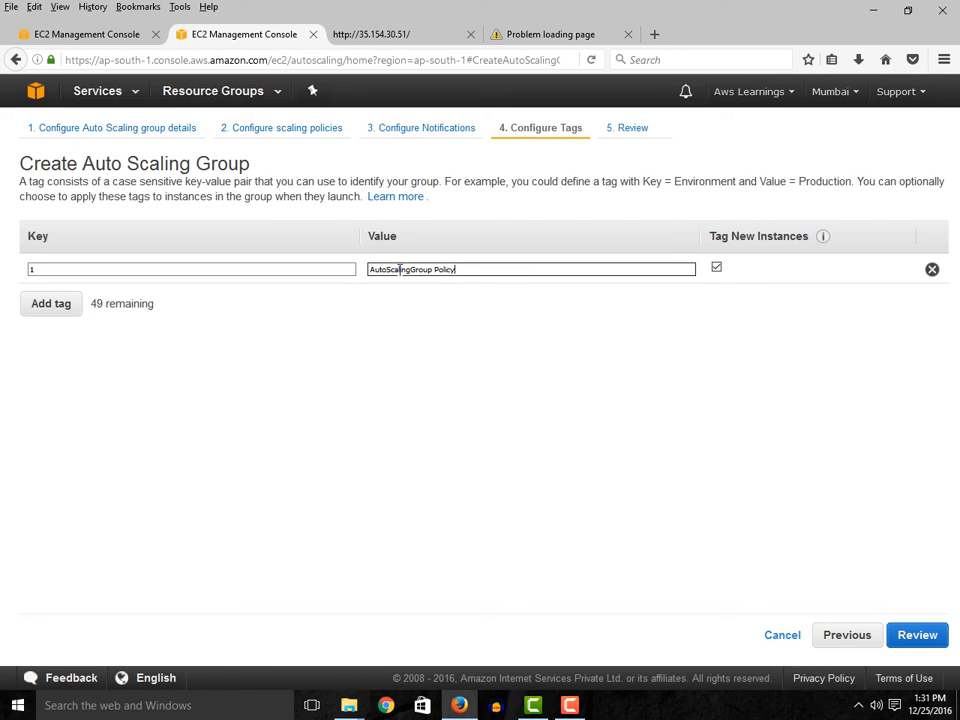
{"action": "left_click", "coordinate": [915, 637]}
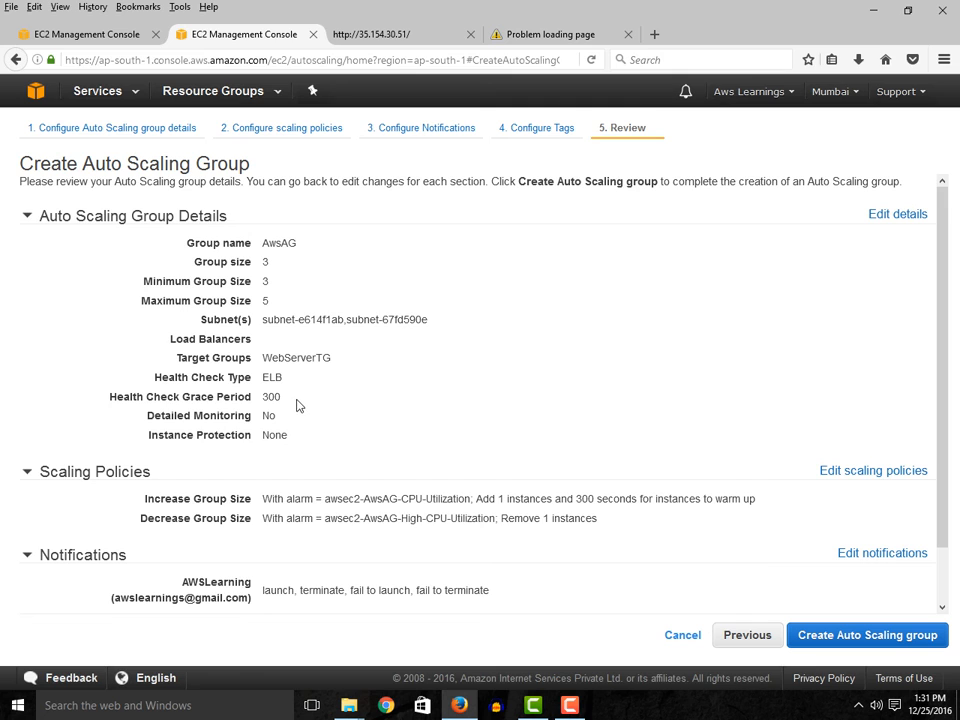
- Examine the Auto Scaling group's details, scaling policies, notifications and tags before creation
{"action": "scroll", "coordinate": [296, 420], "scroll_direction": "down", "scroll_amount": 1}
{"action": "scroll", "coordinate": [300, 427], "scroll_direction": "up", "scroll_amount": 1}
{"action": "scroll", "coordinate": [360, 388], "scroll_direction": "down", "scroll_amount": 1}
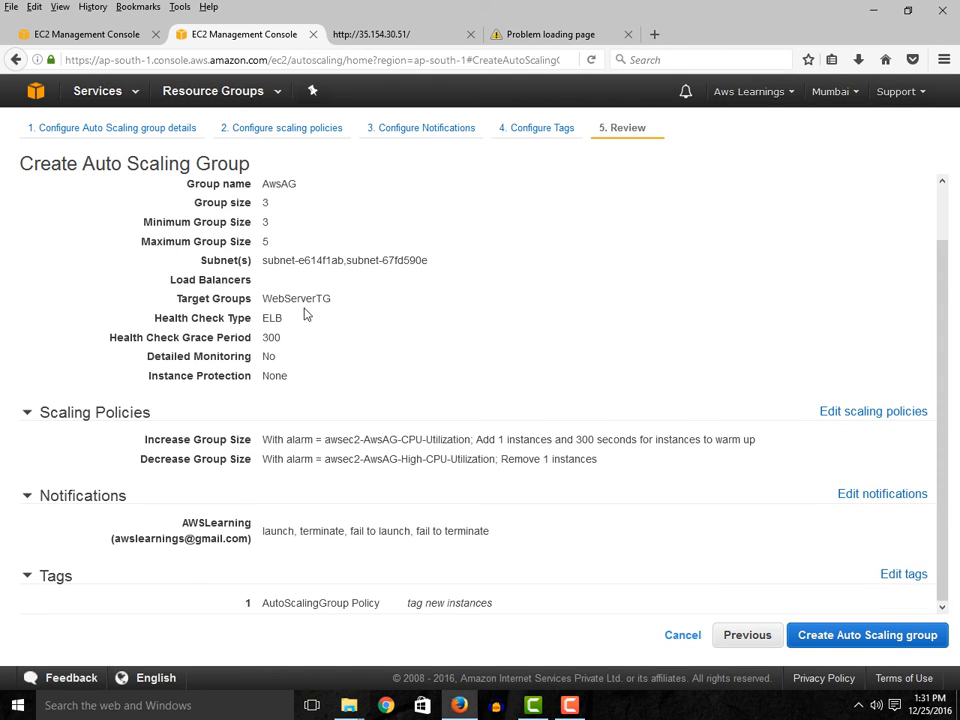
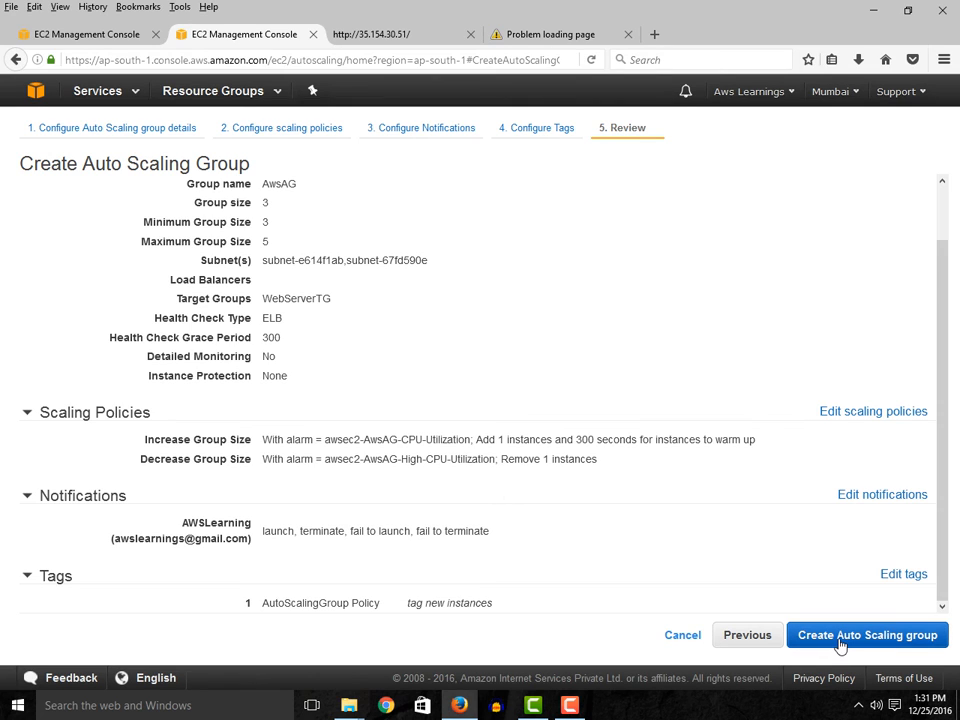
- Create the Auto Scaling group with the reviewed details, scaling policies, notifications and tag
{"action": "left_click", "coordinate": [900, 636]}
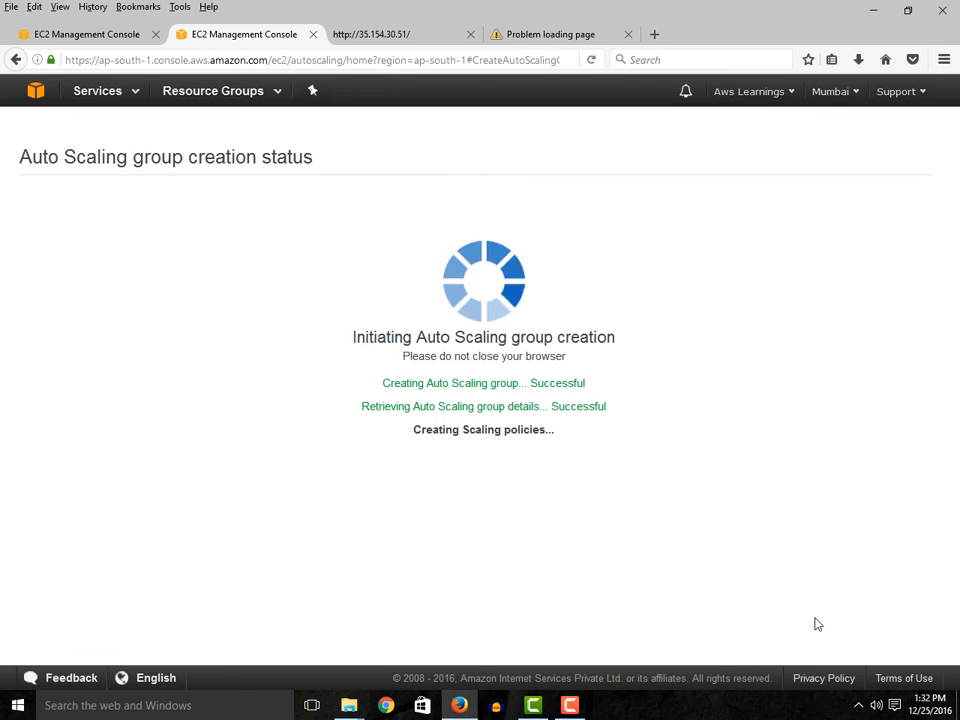
- Test the web servers by reloading the WebServerLB DNS address and the page at 35.154.30.51
{"action": "left_click", "coordinate": [581, 34]}
{"action": "left_click", "coordinate": [350, 59]}
{"action": "key", "text": "Return"}
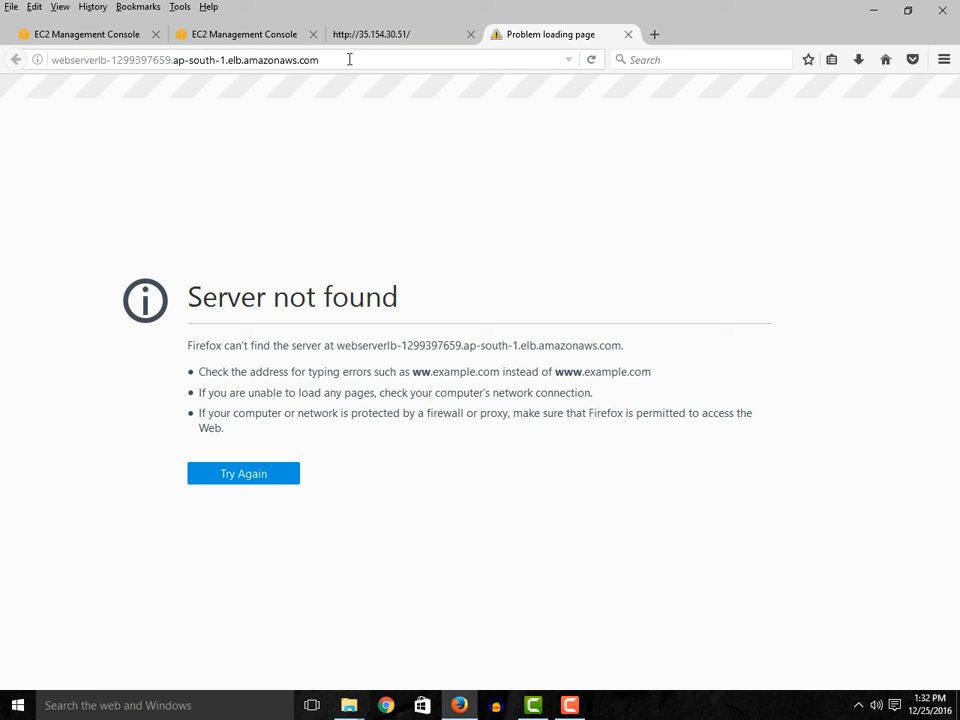
{"action": "left_click", "coordinate": [349, 59]}
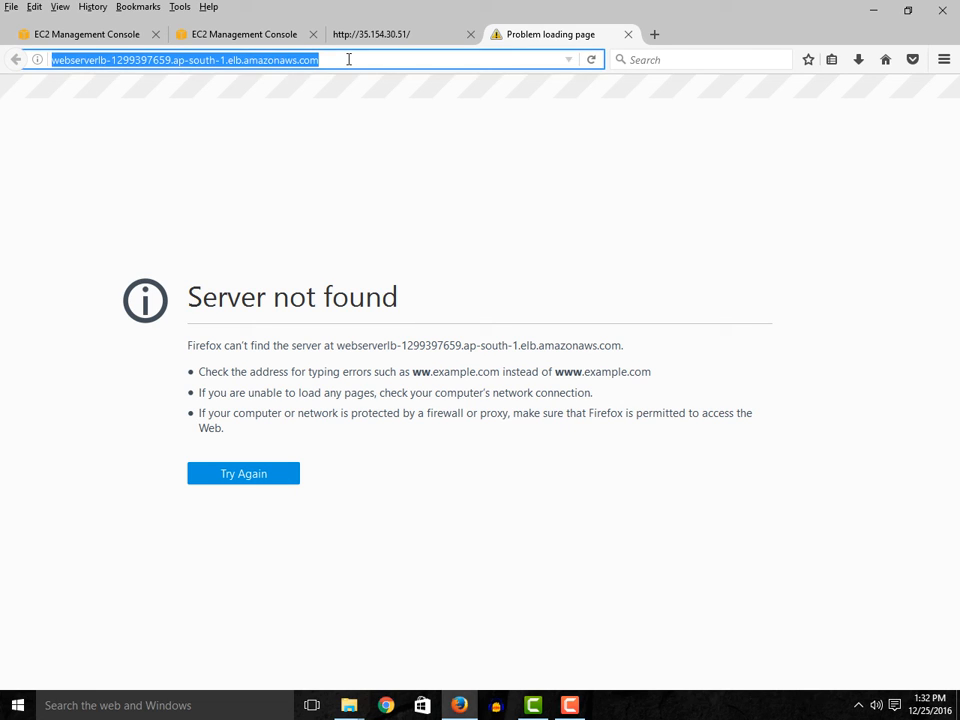
{"action": "key", "text": "Return"}
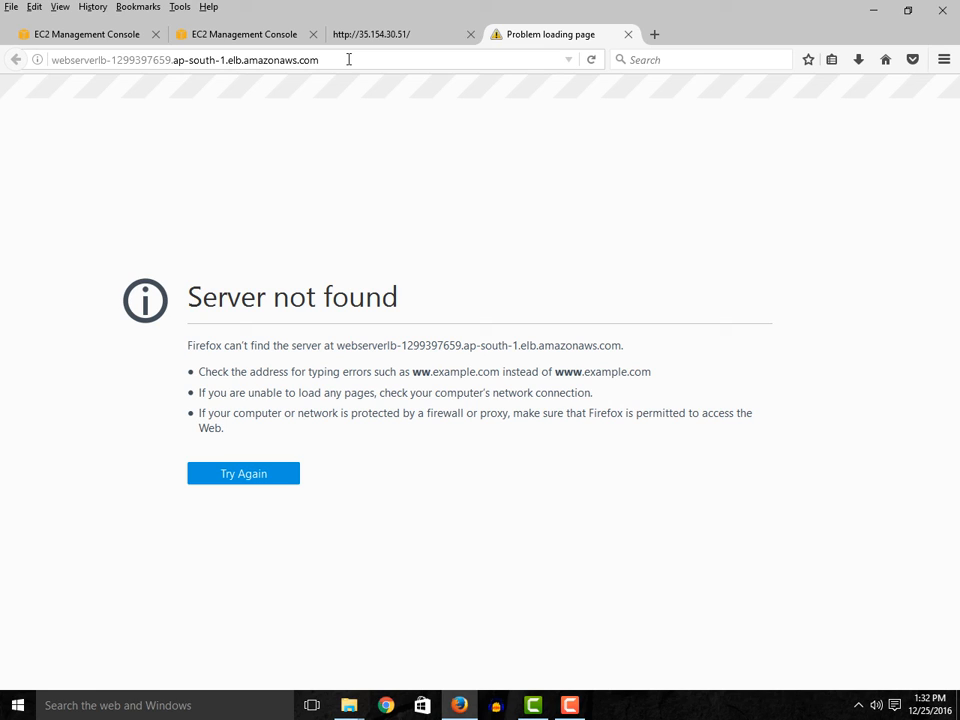
{"action": "left_click", "coordinate": [253, 477]}
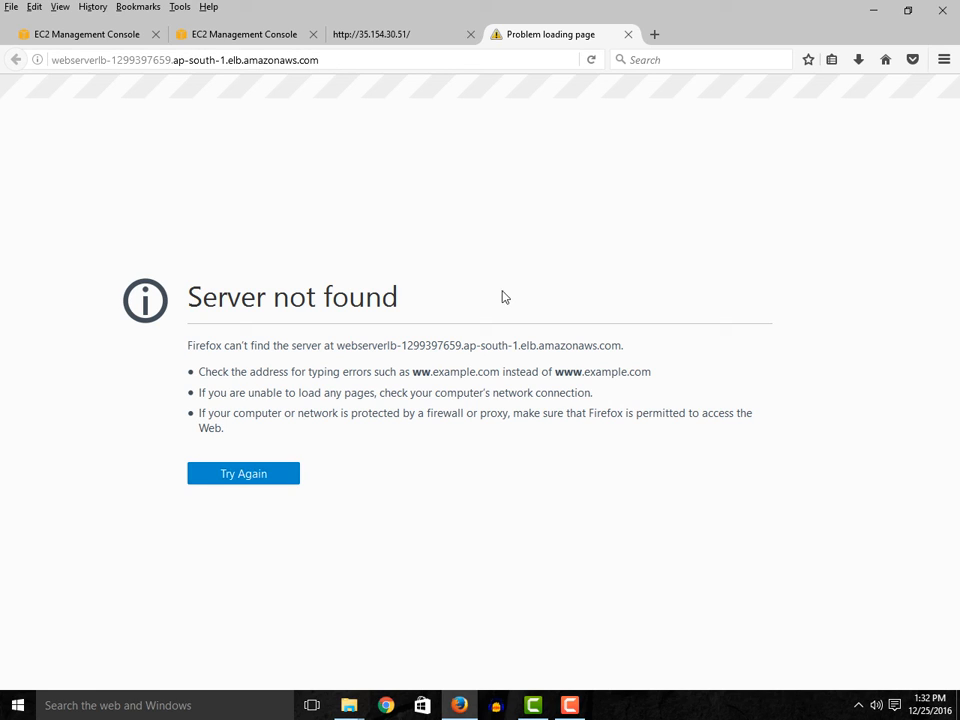
{"action": "left_click", "coordinate": [390, 36]}
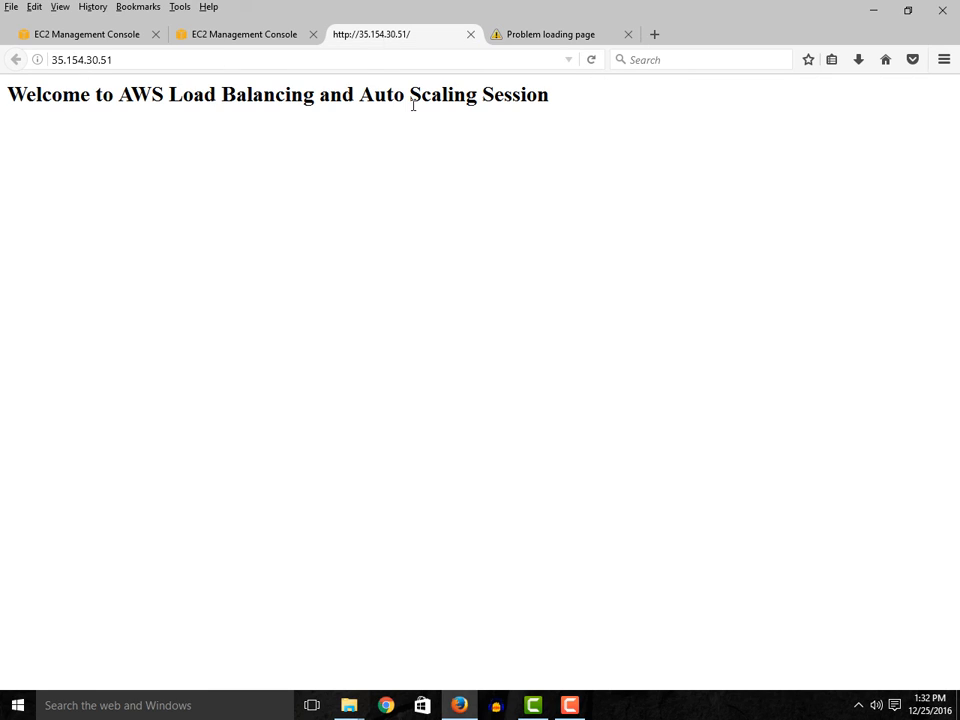
{"action": "left_click", "coordinate": [251, 59]}
{"action": "key", "text": "Return"}
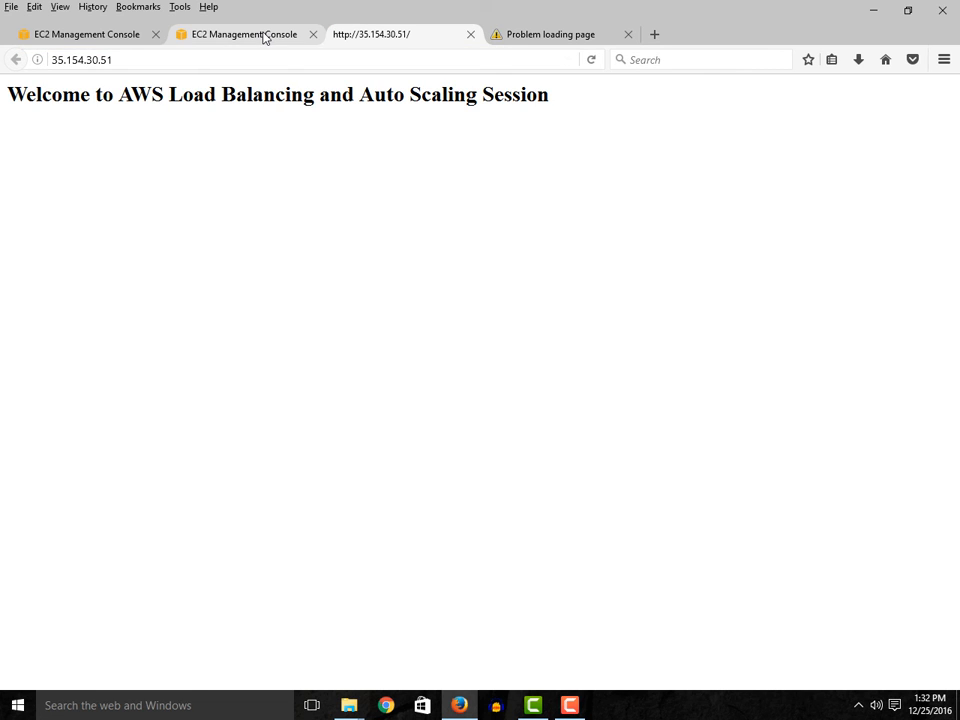
{"action": "left_click", "coordinate": [265, 36]}
{"action": "left_click", "coordinate": [558, 35]}
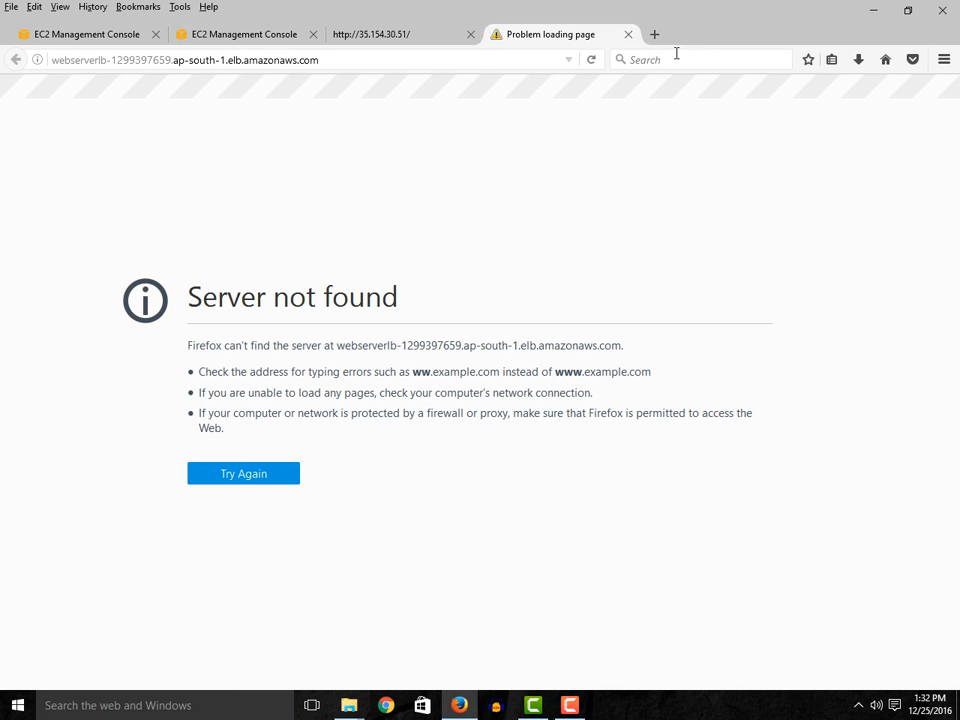
{"action": "left_click", "coordinate": [592, 62]}
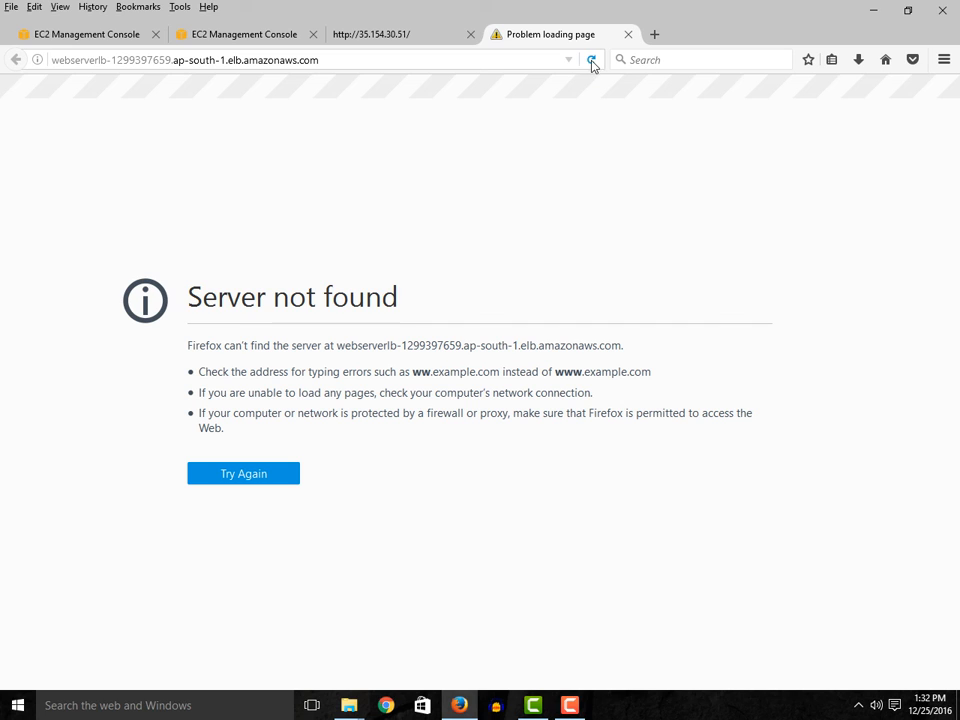
- Expand the helpful resources on the Auto Scaling group creation status page, and close the page
{"action": "left_click", "coordinate": [250, 37]}
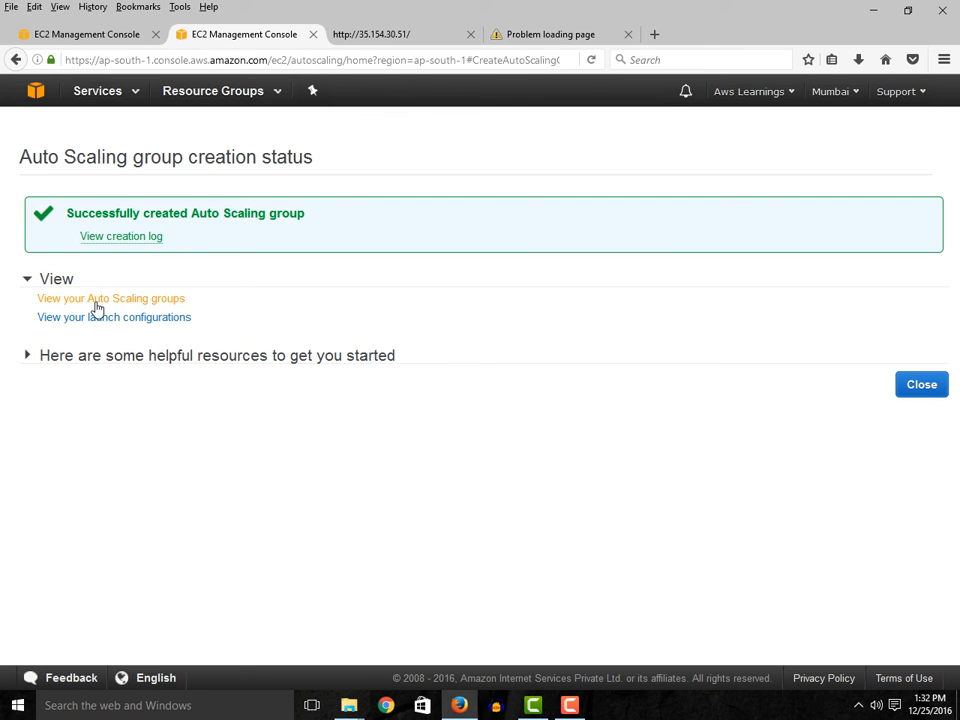
{"action": "left_click", "coordinate": [26, 357]}
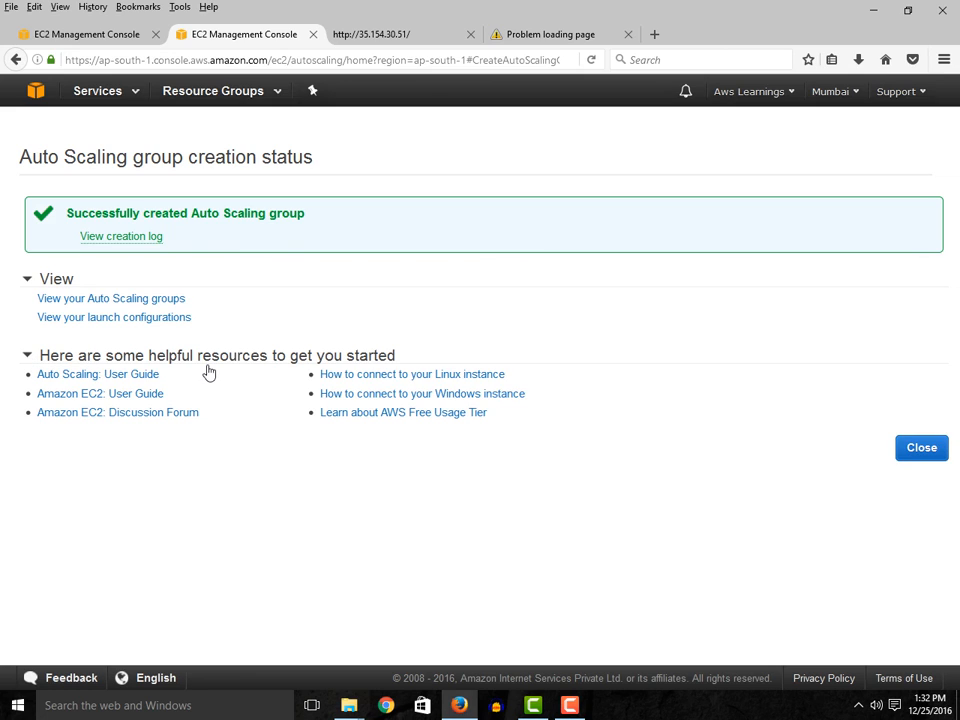
{"action": "left_click", "coordinate": [921, 451]}
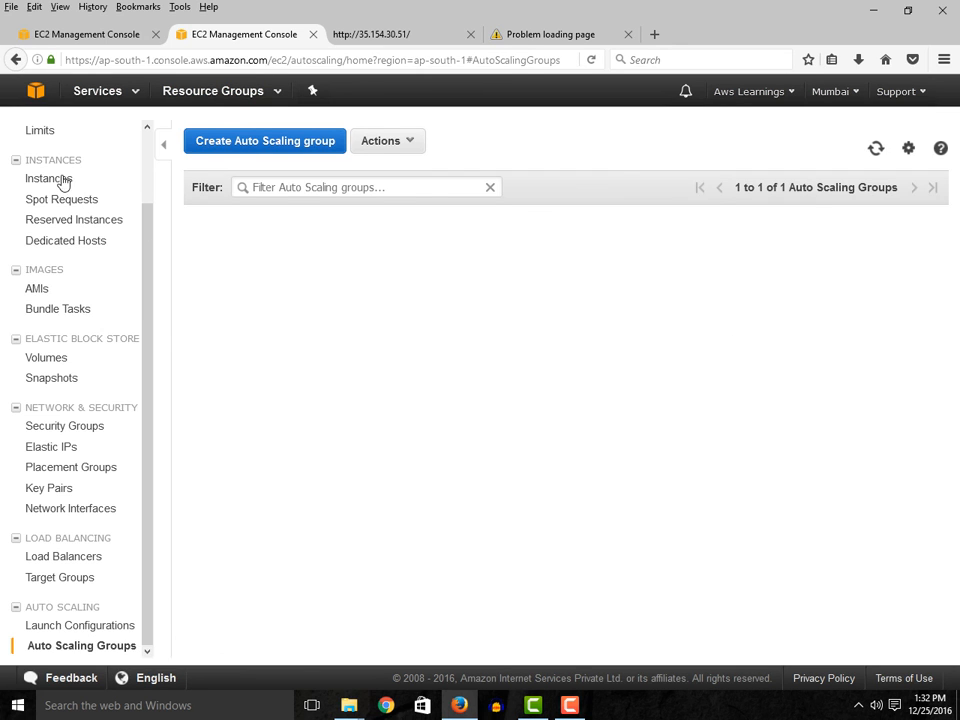
- Open the EC2 Instances list and check the state and status checks of the instances
{"action": "left_click", "coordinate": [58, 184]}
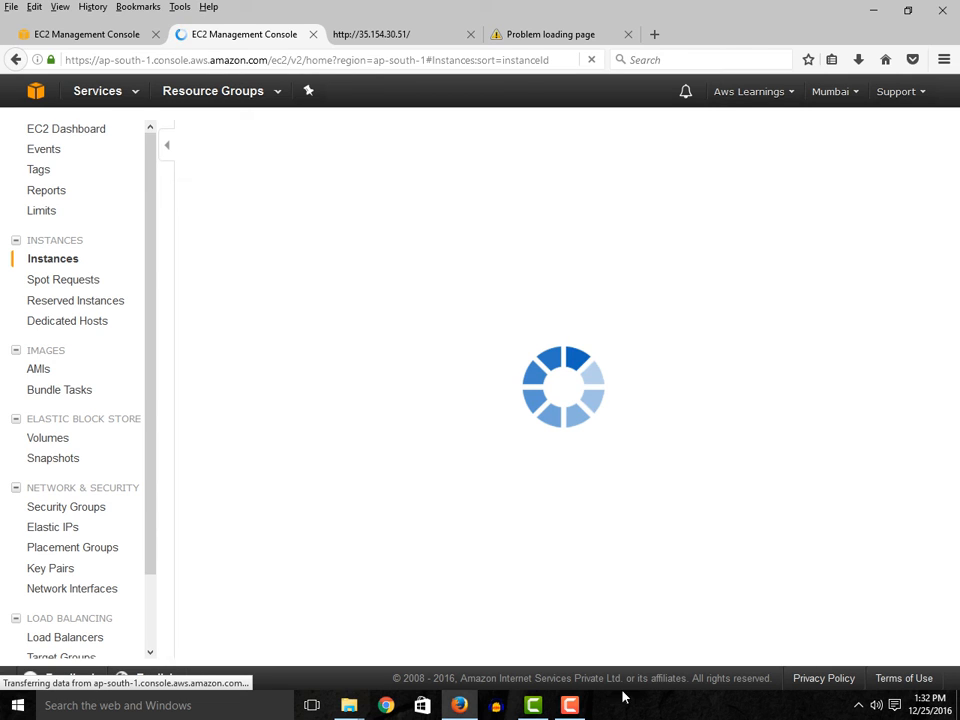
{"action": "left_click", "coordinate": [569, 703]}
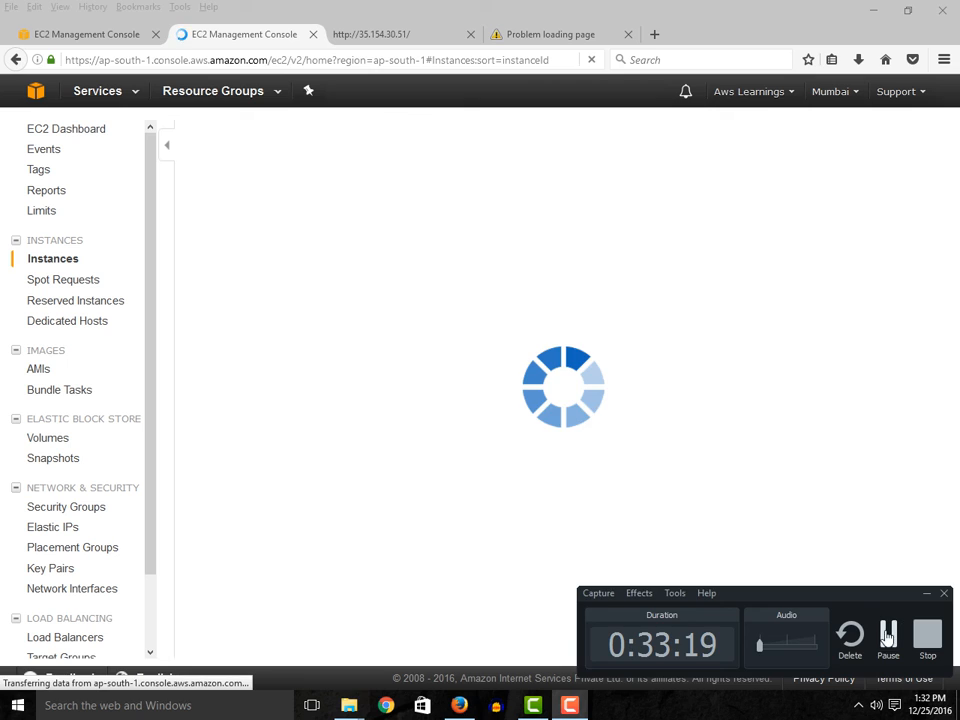
{"action": "left_click", "coordinate": [903, 628]}
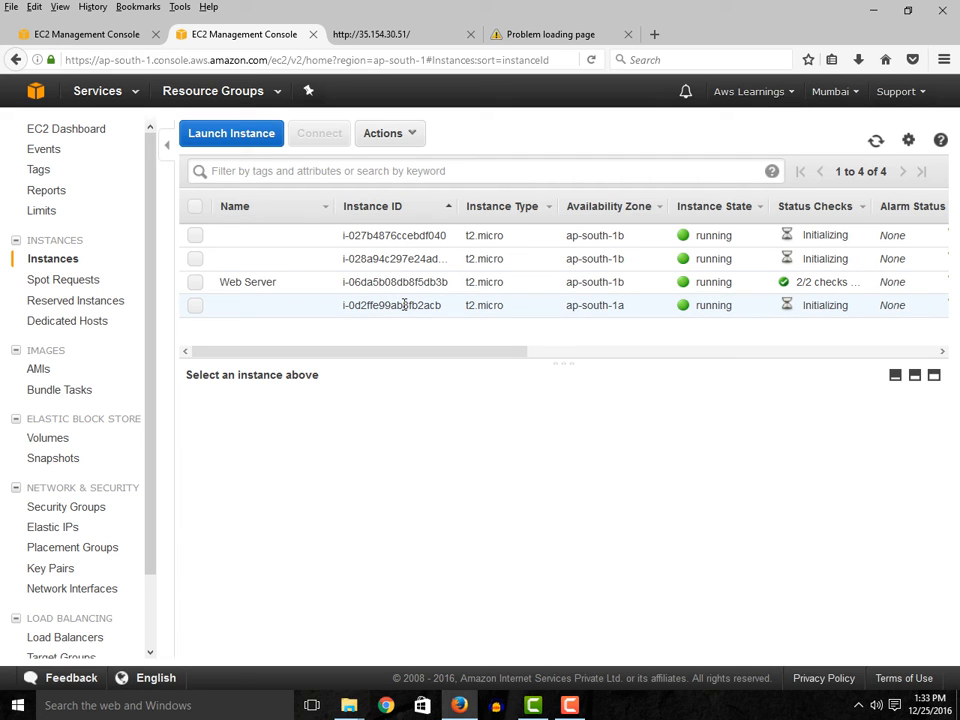
{"action": "scroll", "coordinate": [152, 598], "scroll_direction": "down", "scroll_amount": 2}
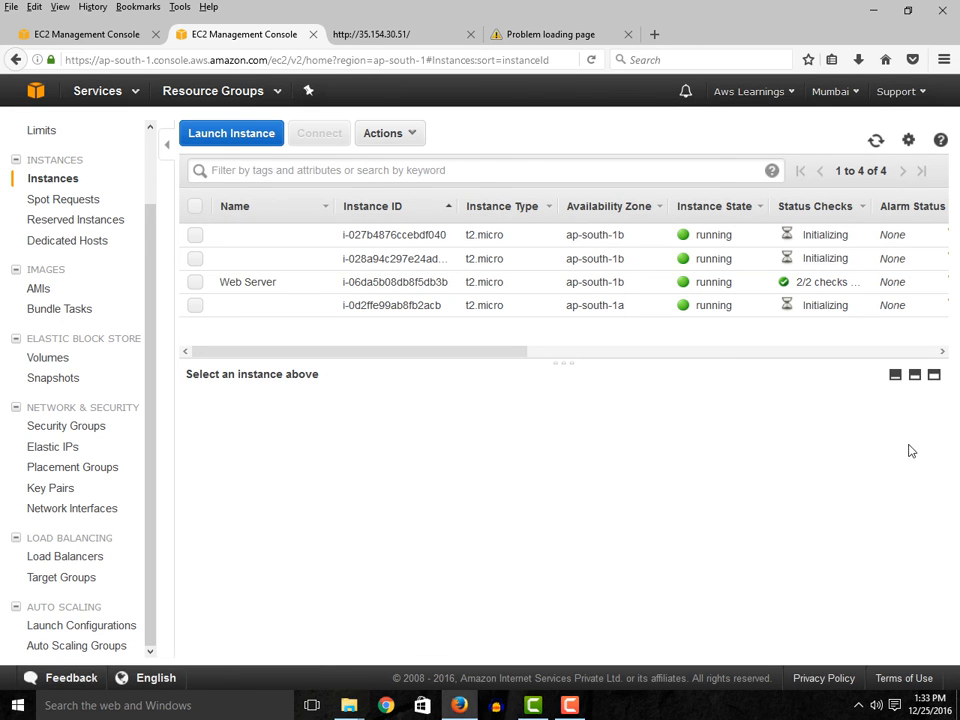
- Retry loading the WebServerLB DNS address in its existing browser tab
{"action": "left_click", "coordinate": [569, 705]}
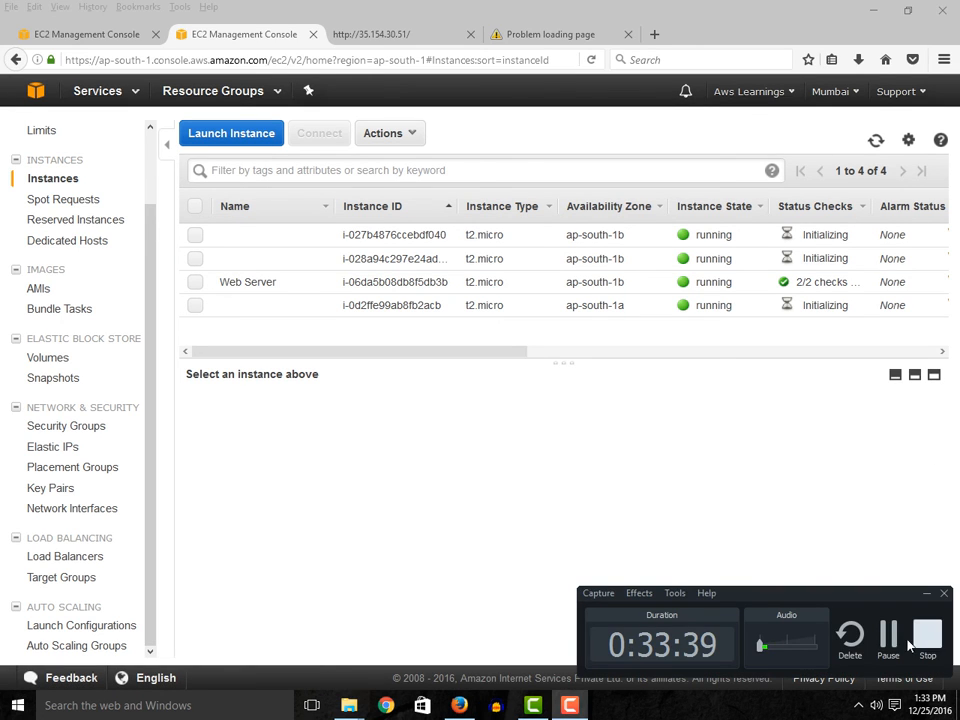
{"action": "left_click", "coordinate": [396, 34]}
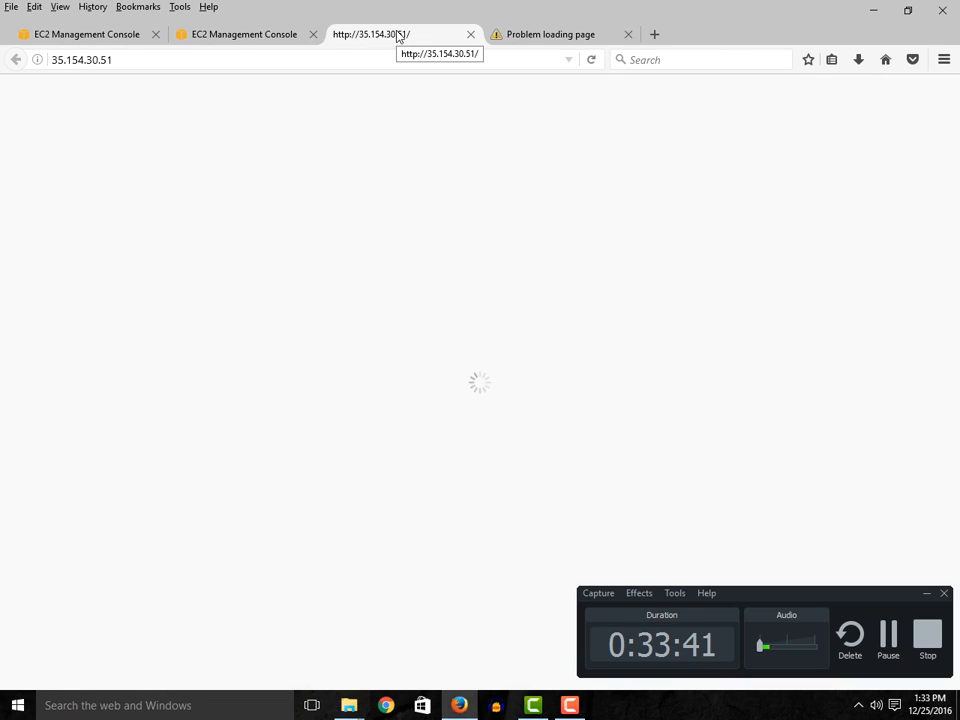
{"action": "left_click", "coordinate": [505, 38]}
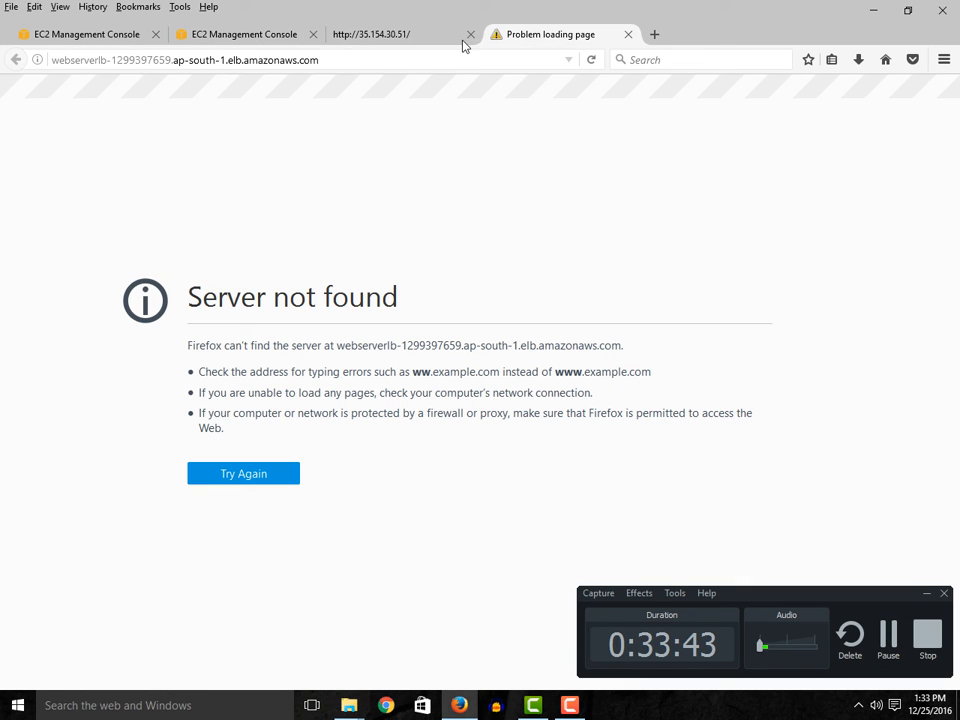
{"action": "left_click", "coordinate": [333, 58]}
{"action": "key", "text": "Return"}
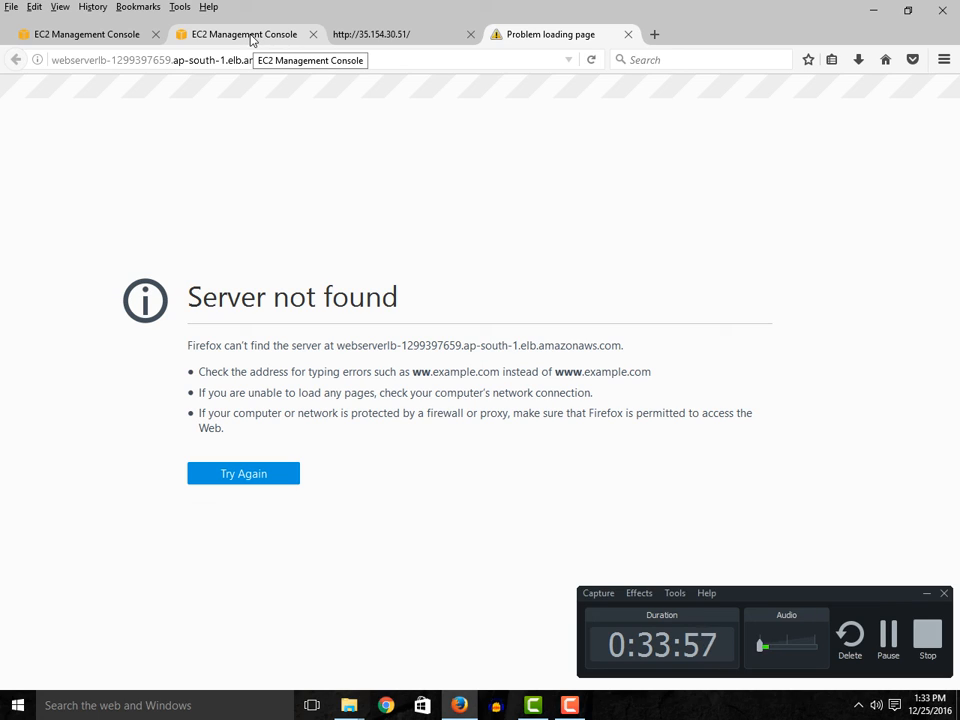
{"action": "left_click", "coordinate": [927, 595]}
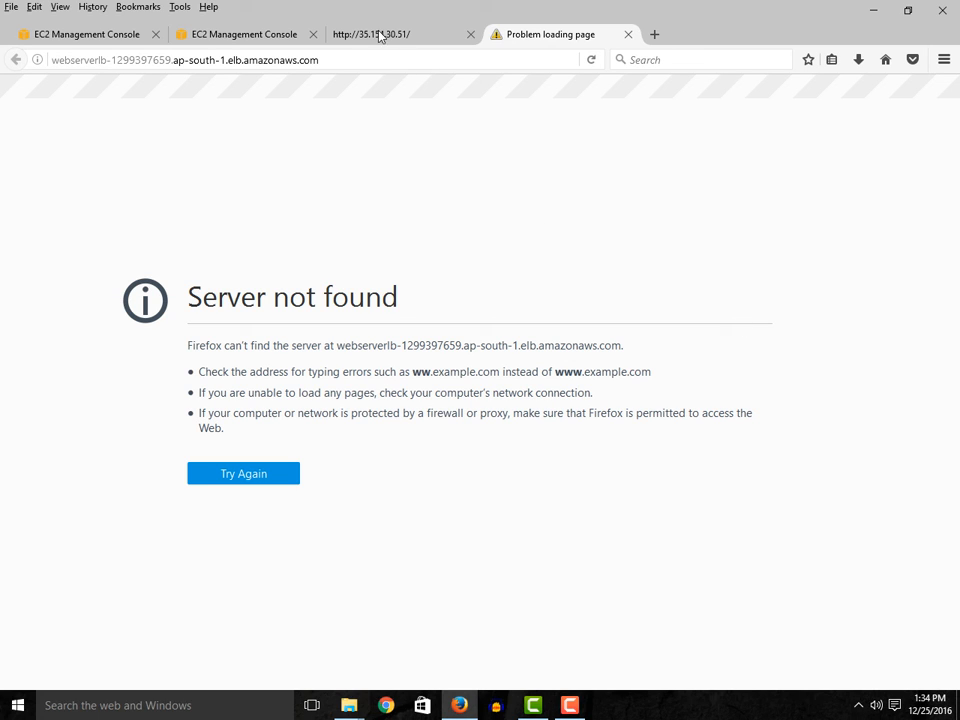
{"action": "left_click", "coordinate": [858, 708]}
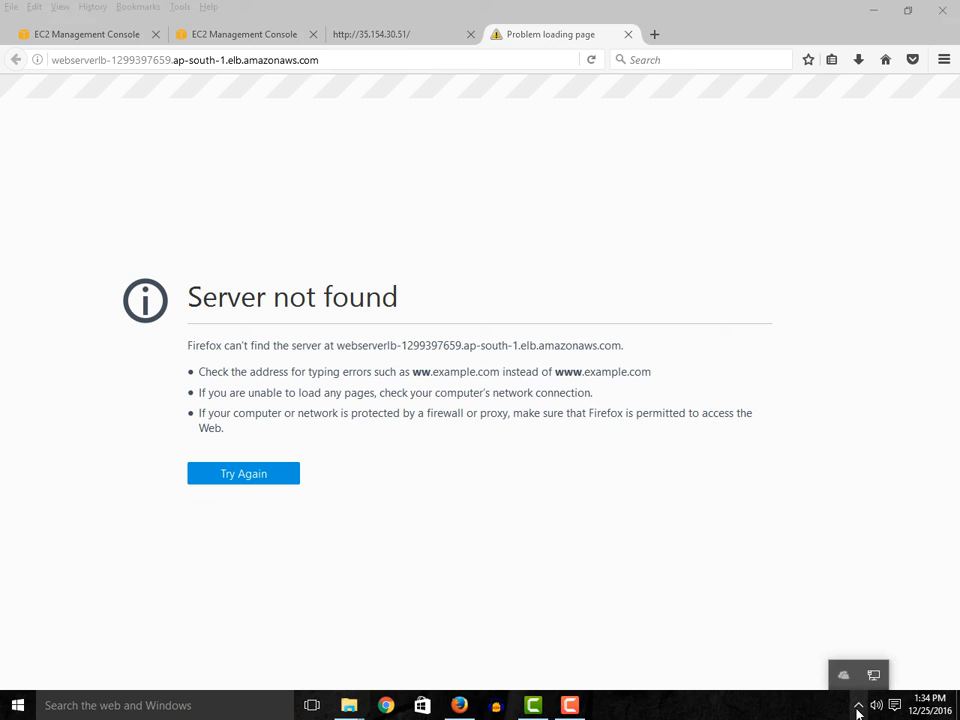
{"action": "left_click", "coordinate": [569, 705]}
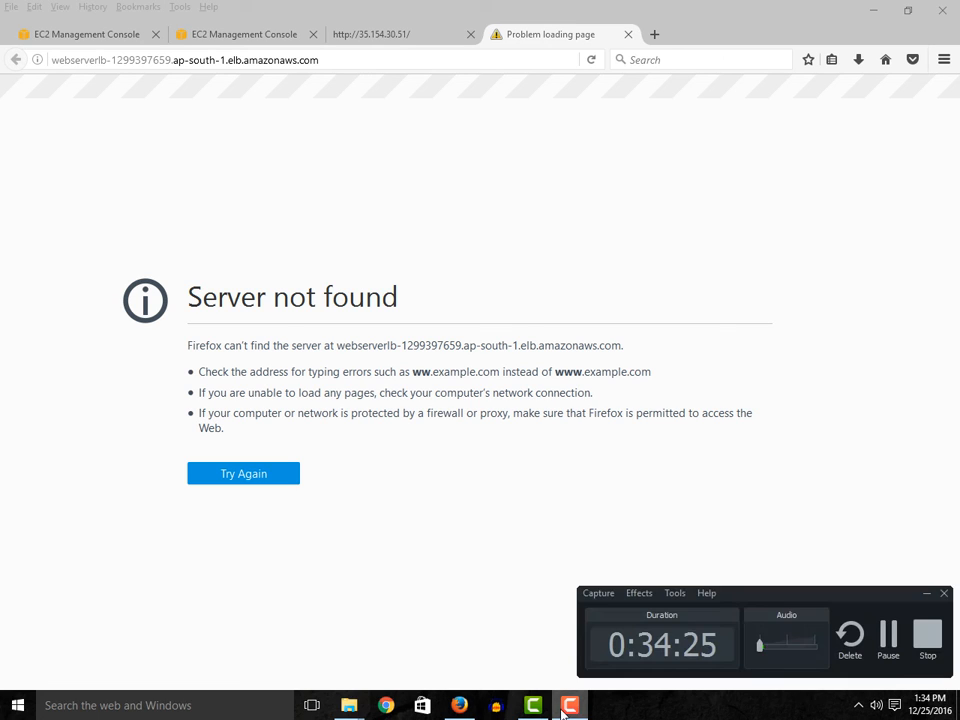
{"action": "left_click", "coordinate": [888, 638]}
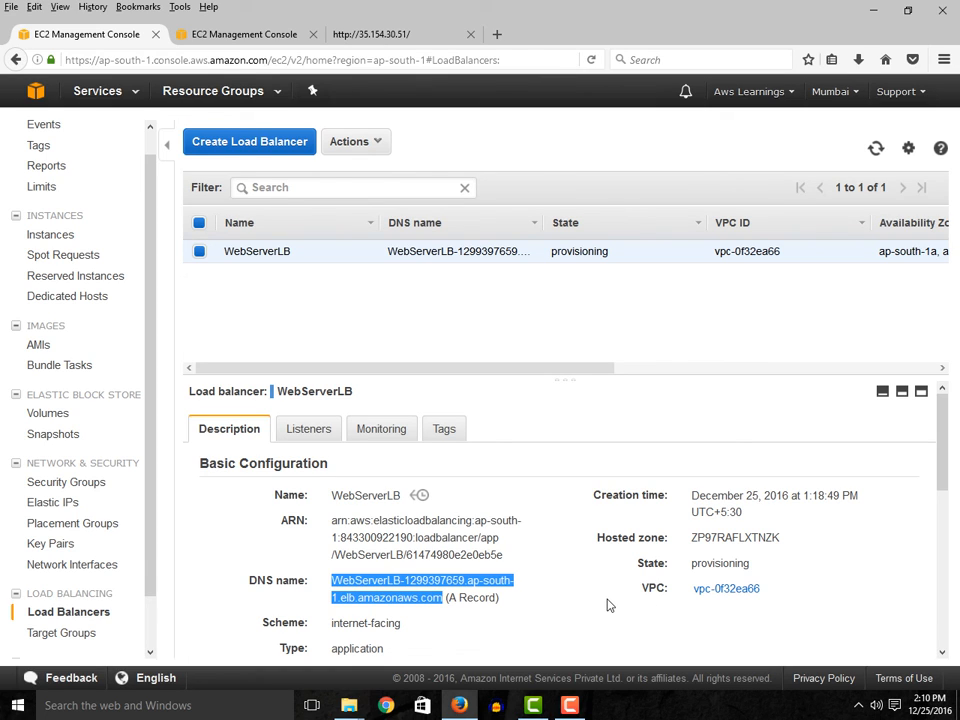
- Copy the DNS name of load balancer WebServerLB and open that address in a new browser tab
{"action": "right_click", "coordinate": [399, 594]}
{"action": "left_click", "coordinate": [447, 509]}
{"action": "left_click", "coordinate": [380, 34]}
{"action": "left_click", "coordinate": [497, 34]}
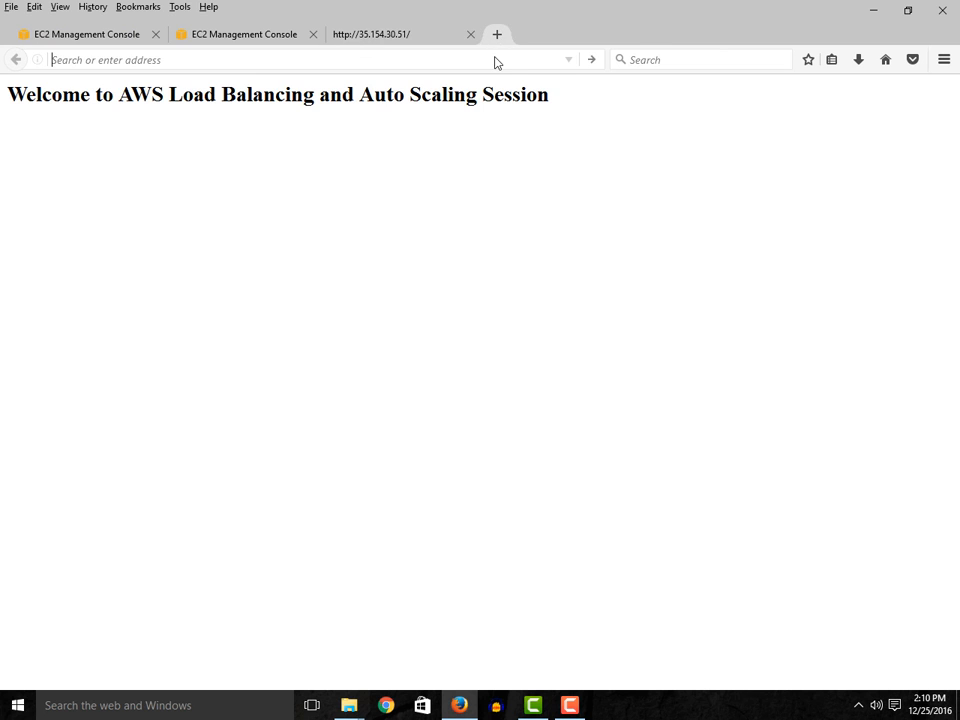
{"action": "right_click", "coordinate": [494, 60]}
{"action": "left_click", "coordinate": [533, 128]}
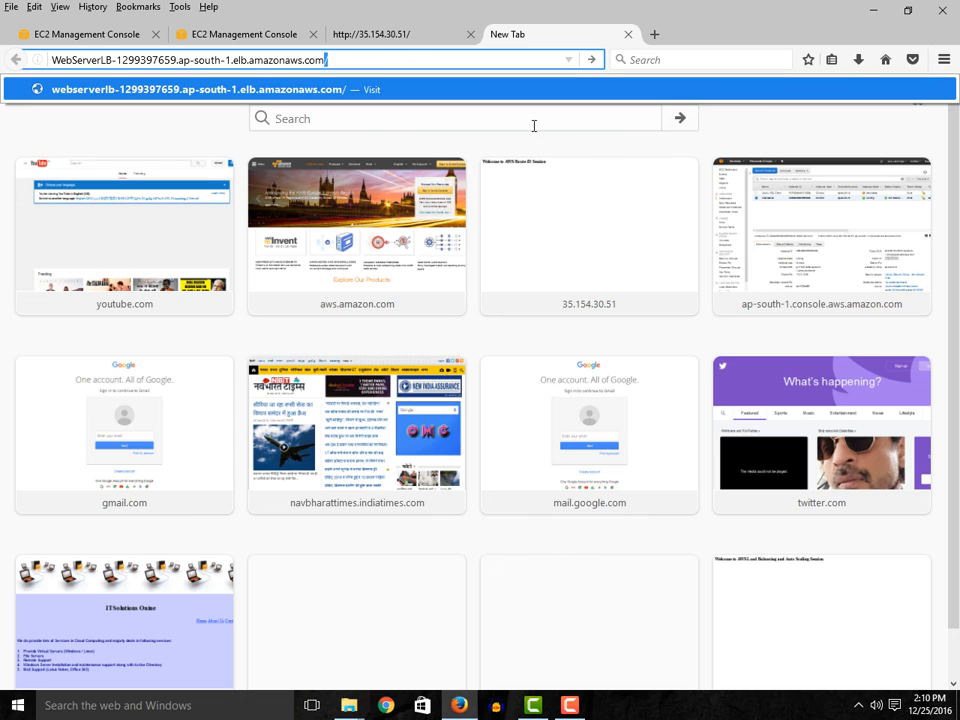
{"action": "key", "text": "Return"}
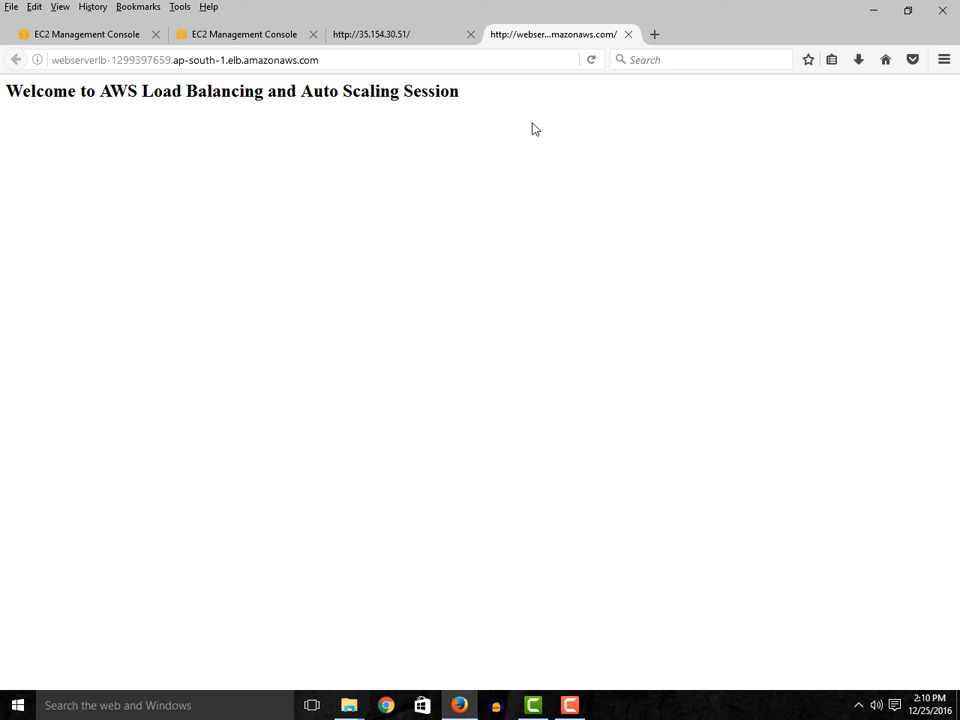
- Return to the EC2 Dashboard and open its list of running instances
{"action": "left_click", "coordinate": [124, 38]}
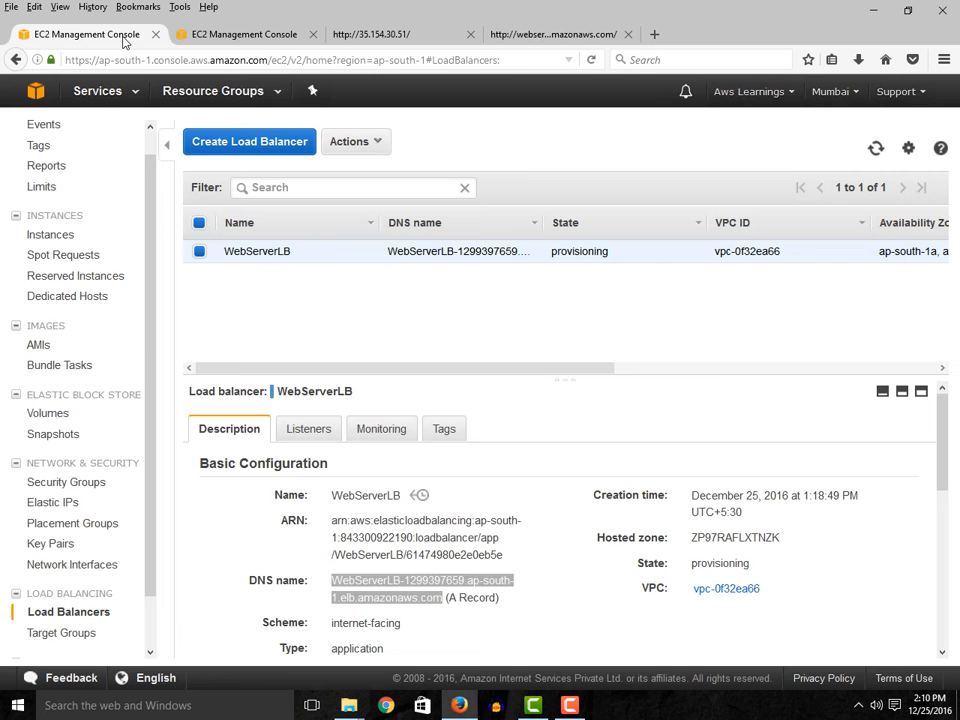
{"action": "scroll", "coordinate": [98, 190], "scroll_direction": "up", "scroll_amount": 1}
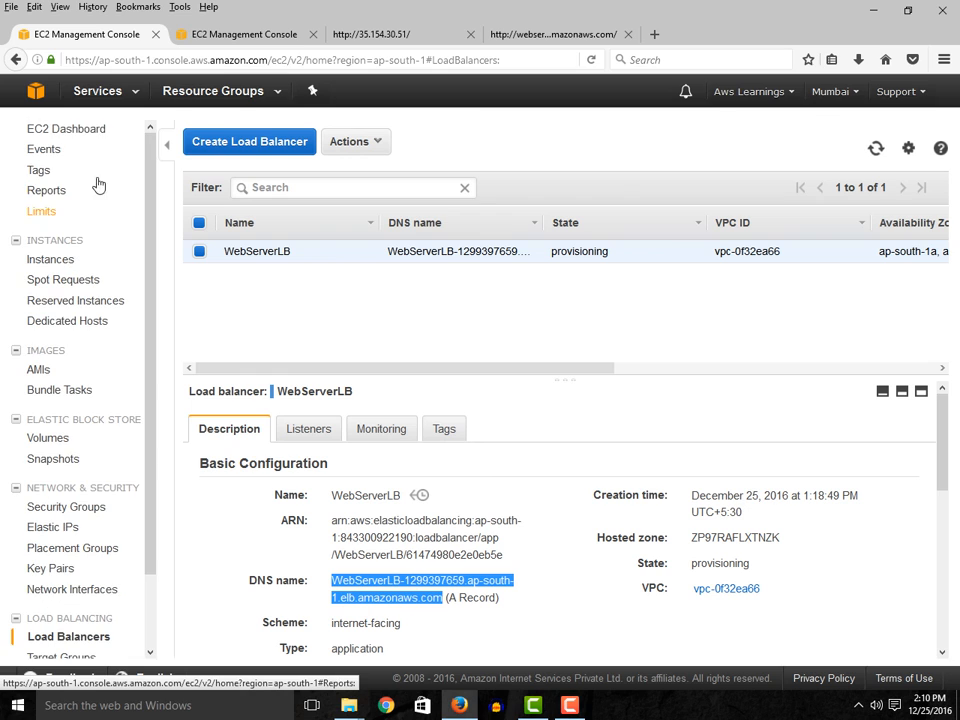
{"action": "left_click", "coordinate": [66, 128]}
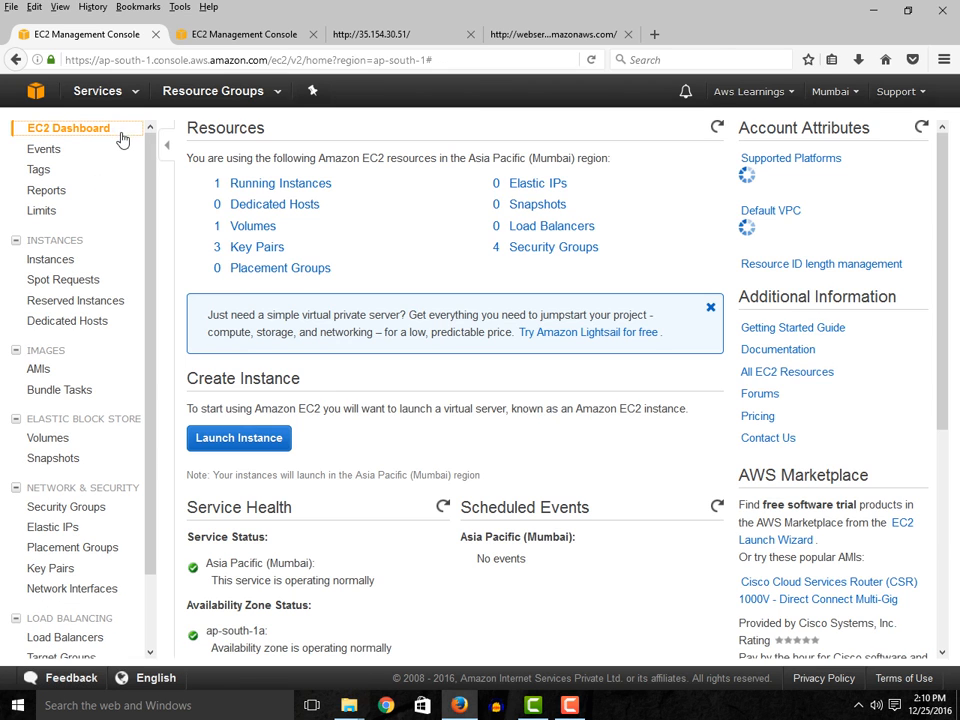
{"action": "left_click", "coordinate": [237, 186]}
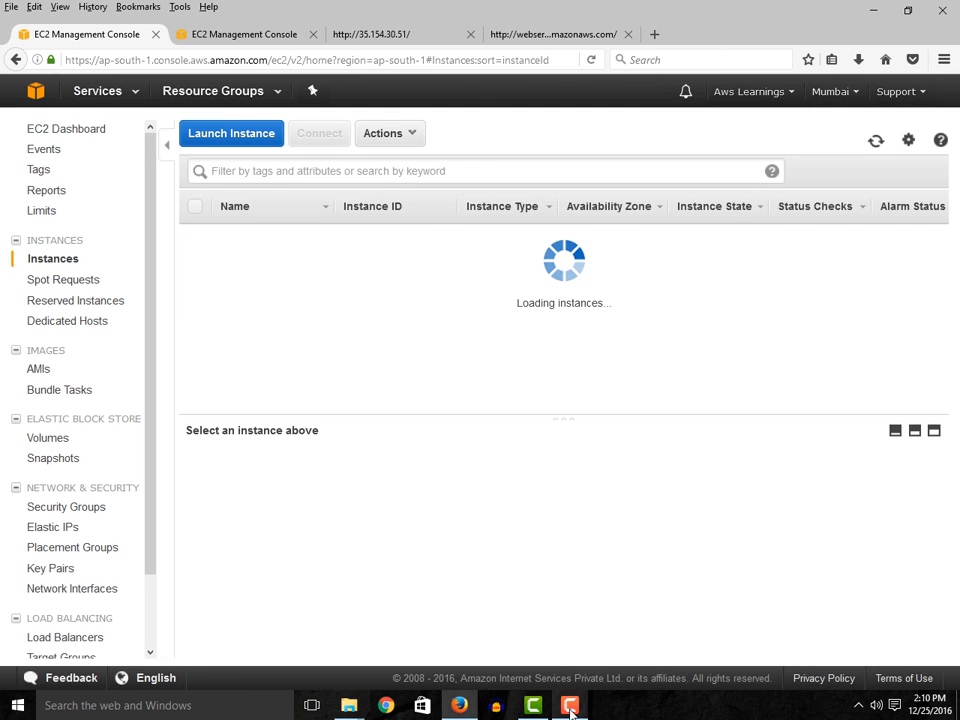
{"action": "mouse_move", "coordinate": [570, 707]}
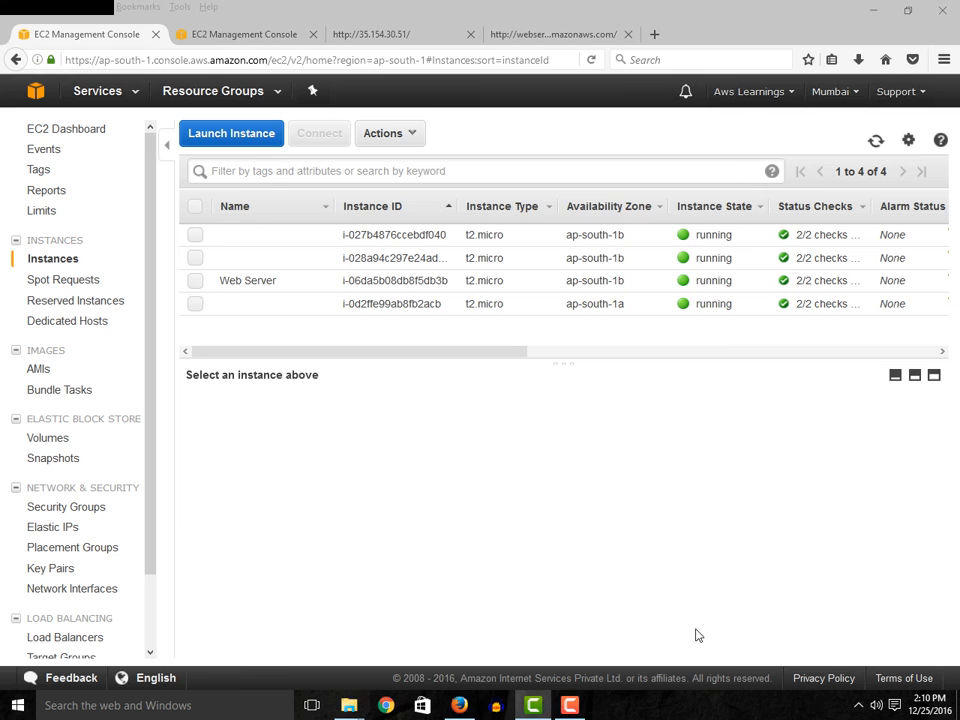
{"action": "left_click", "coordinate": [535, 706]}
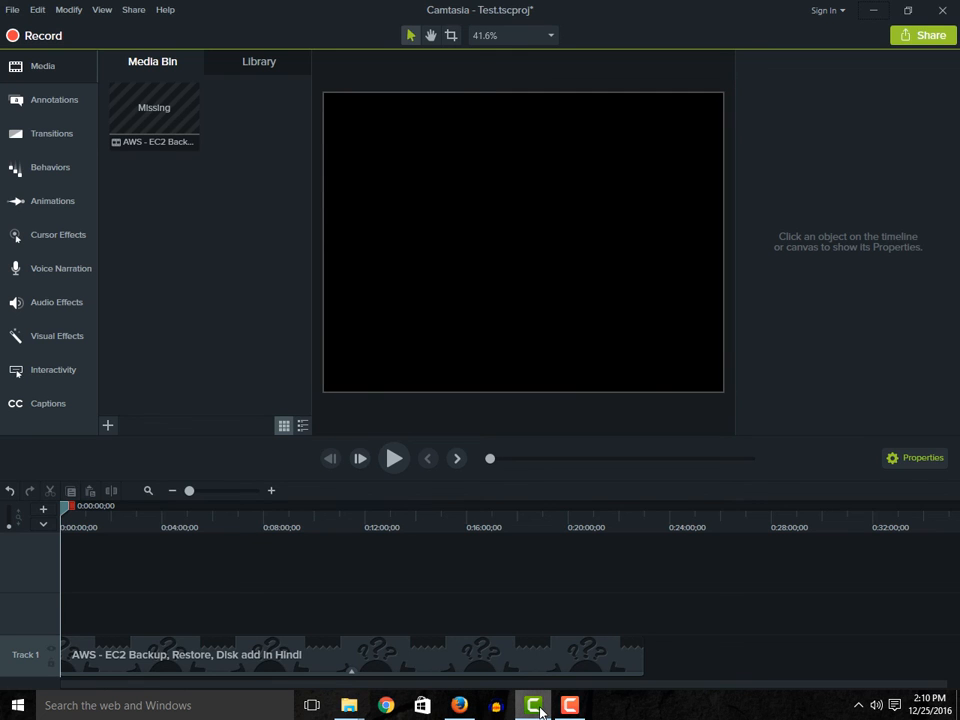
{"action": "left_click", "coordinate": [873, 12]}
{"action": "left_click", "coordinate": [574, 712]}
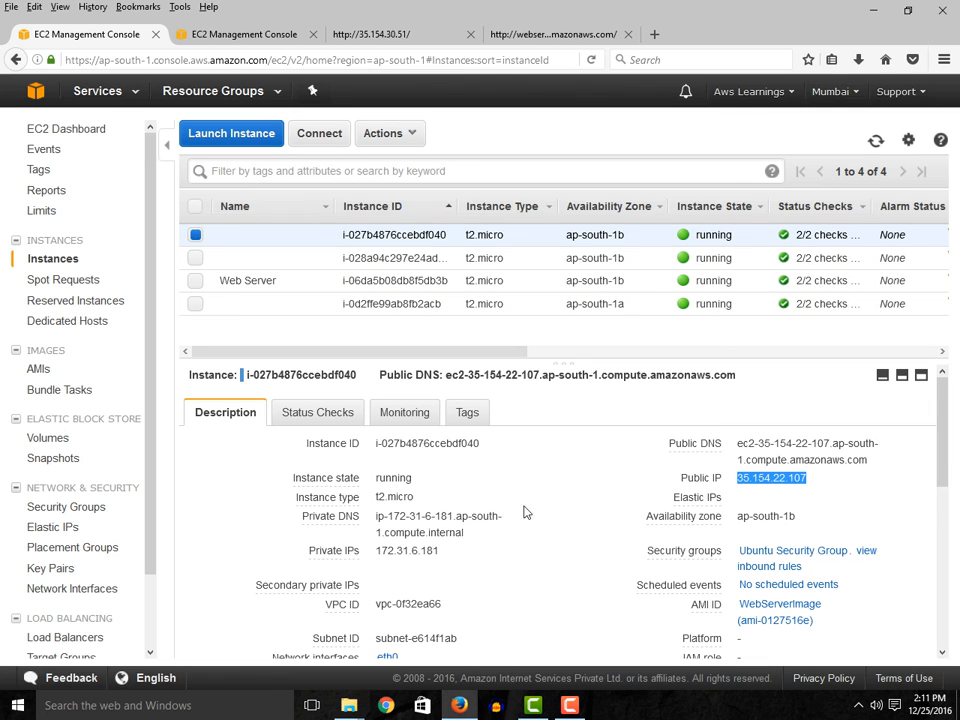
- Copy the public IP of instance i-028a94c297e24ad42, check its page in a new browser tab, and close that tab
{"action": "left_click", "coordinate": [402, 255]}
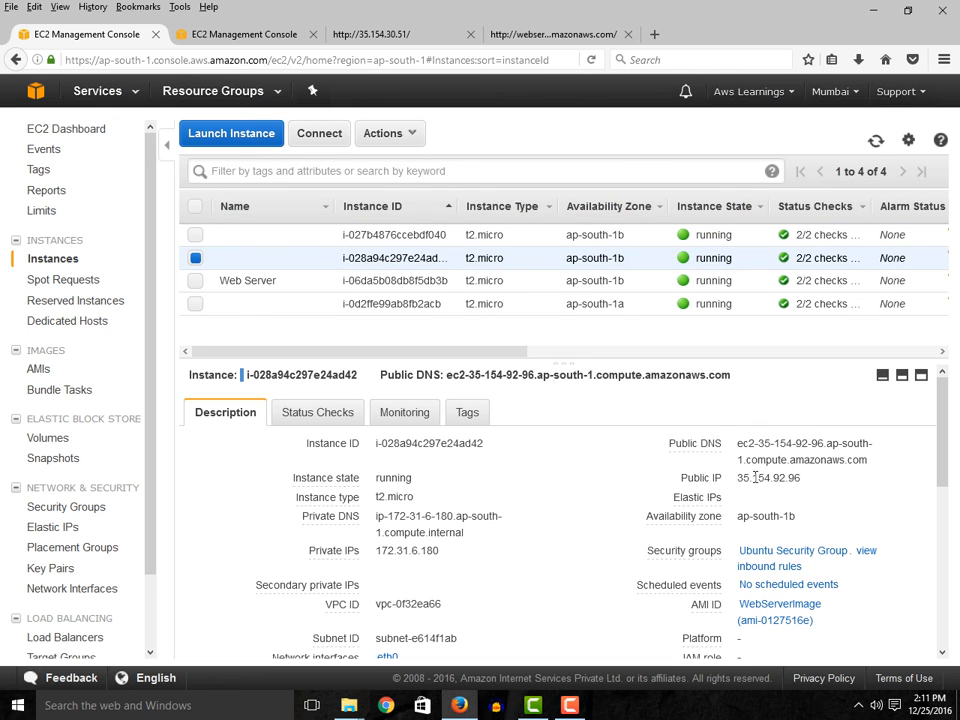
{"action": "left_click_drag", "start_coordinate": [801, 478], "coordinate": [740, 482]}
{"action": "key", "text": "ctrl+c"}
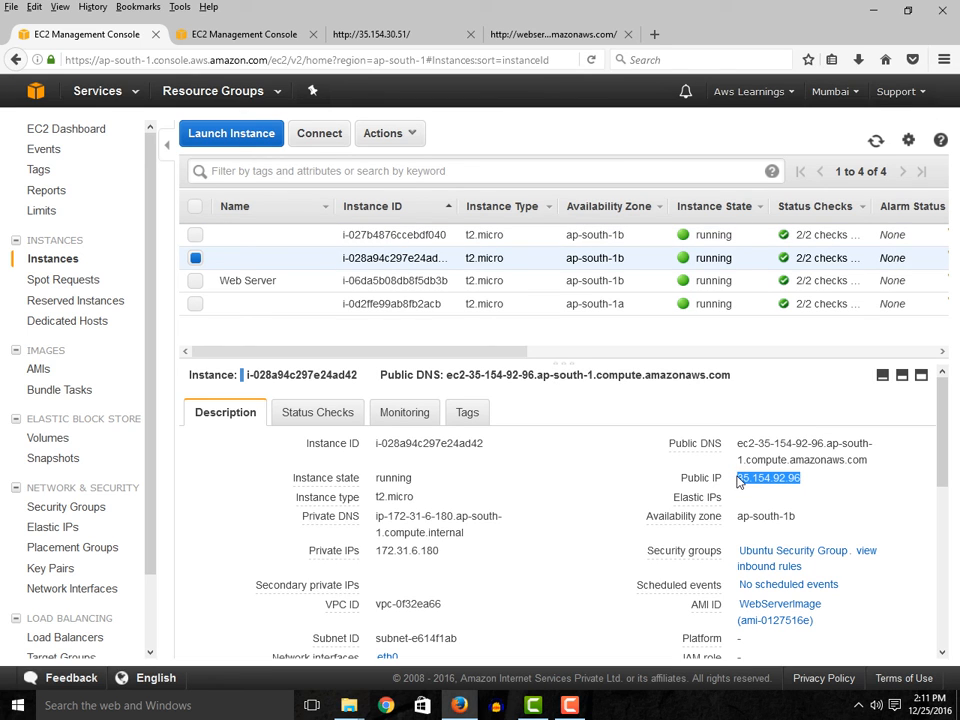
{"action": "left_click", "coordinate": [656, 34]}
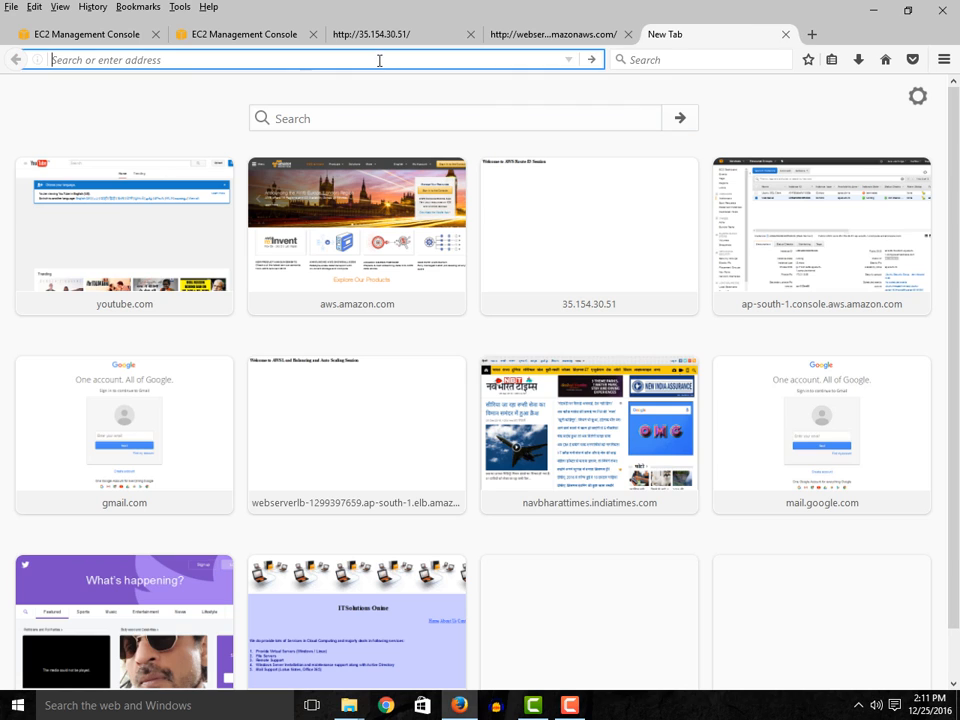
{"action": "key", "text": "ctrl+v"}
{"action": "key", "text": "Return"}
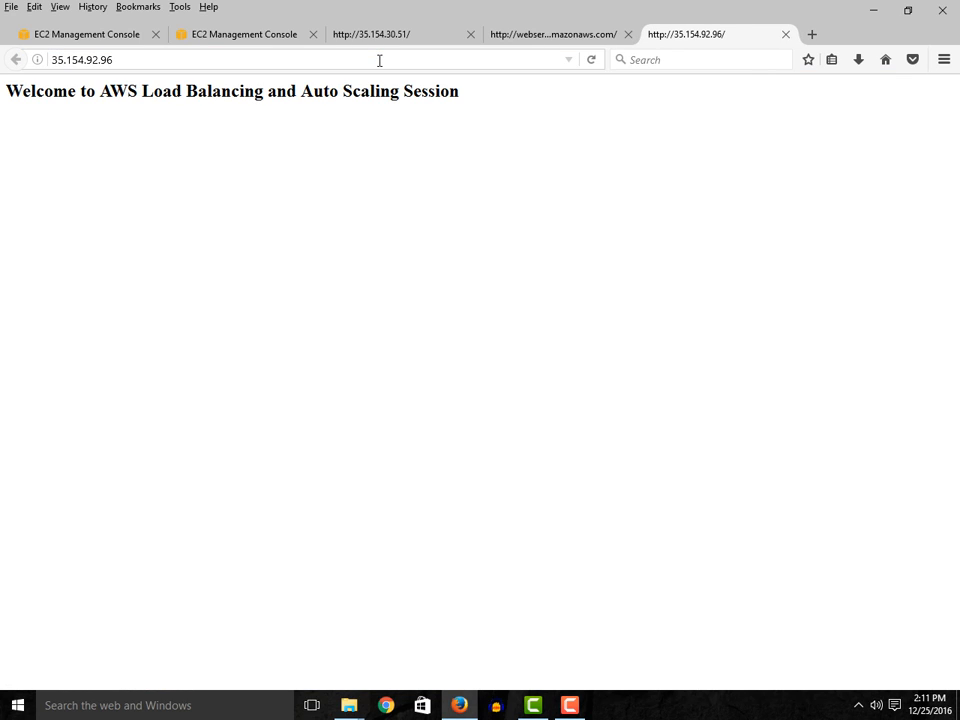
{"action": "left_click", "coordinate": [786, 36]}
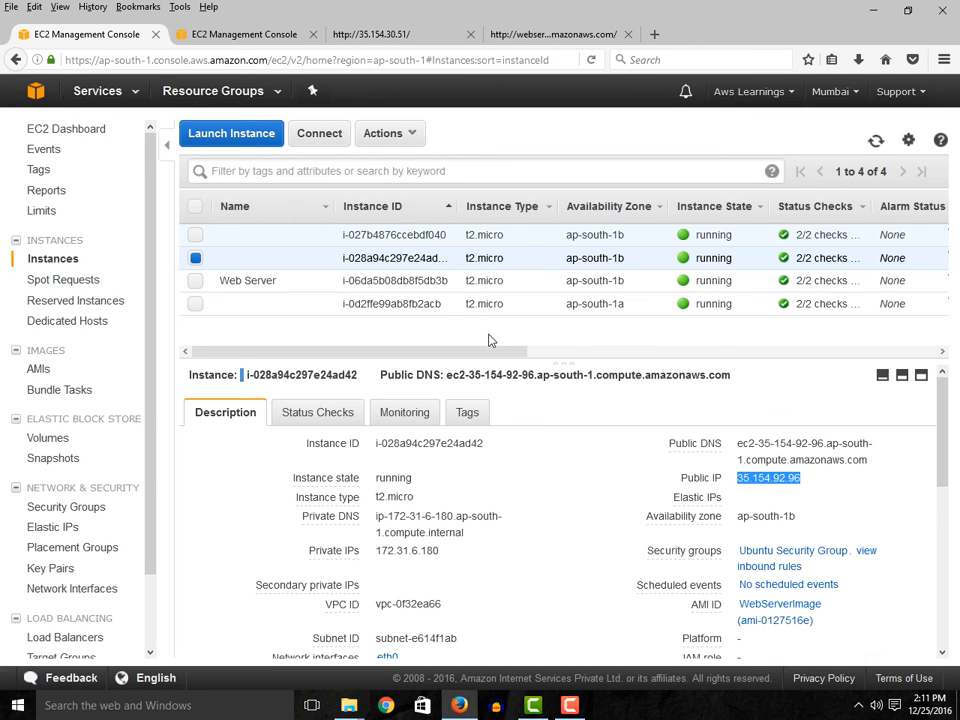
- Copy the public IP of instance i-027b4876ccebdf040, check its page in a new browser tab, and close that tab
{"action": "left_click", "coordinate": [362, 235]}
{"action": "left_click_drag", "start_coordinate": [808, 479], "coordinate": [740, 477]}
{"action": "key", "text": "ctrl+c"}
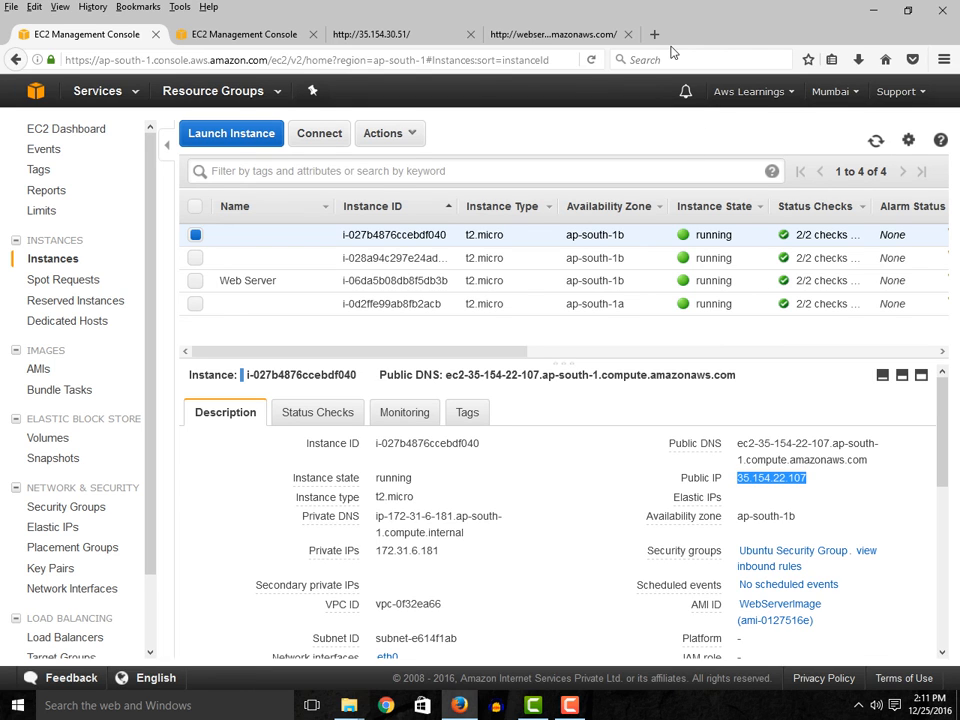
{"action": "key", "text": "ctrl+t"}
{"action": "left_click", "coordinate": [486, 62]}
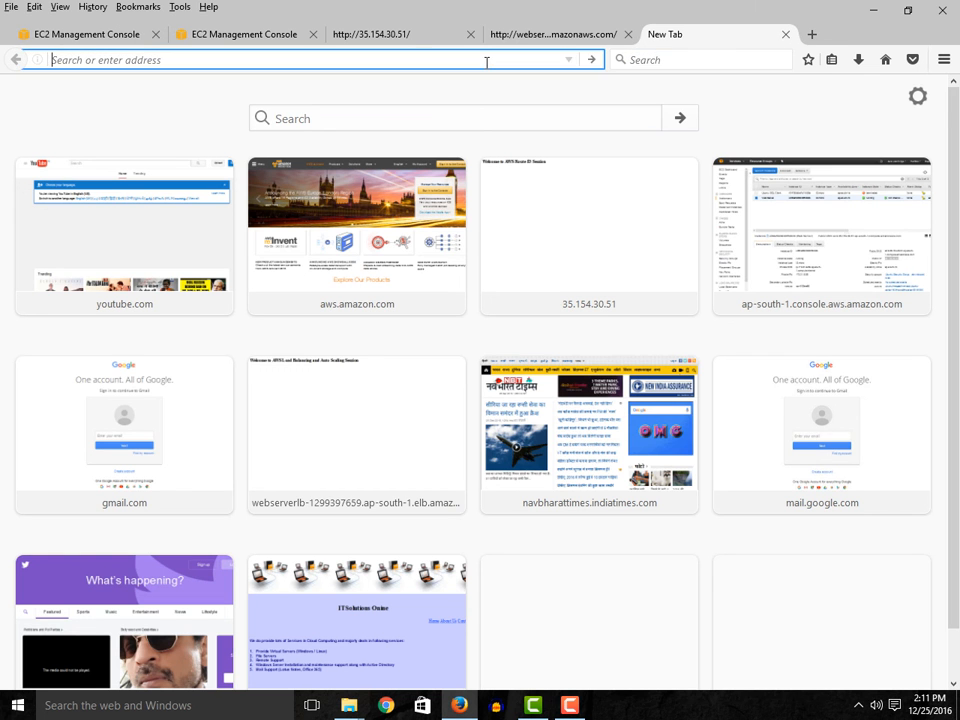
{"action": "key", "text": "ctrl+v"}
{"action": "key", "text": "Return"}
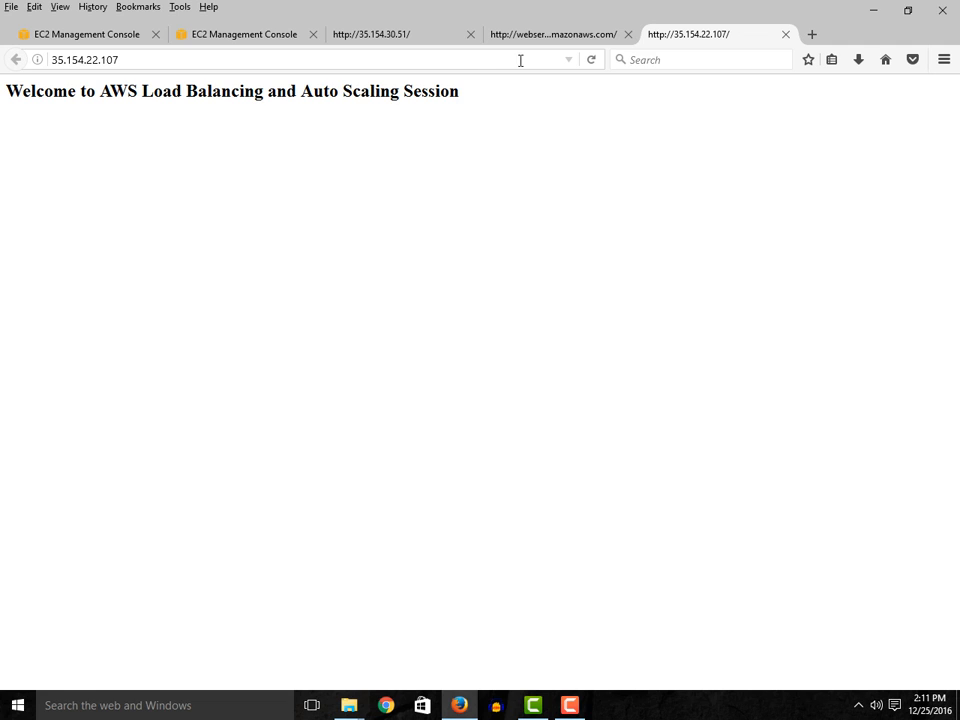
{"action": "left_click", "coordinate": [786, 34]}
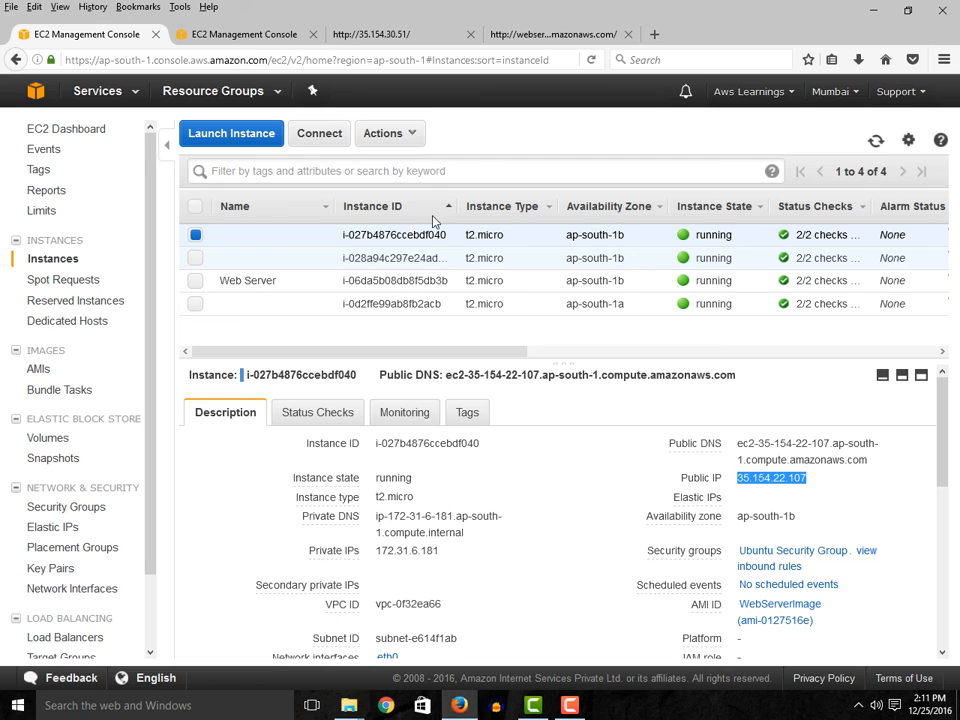
{"action": "left_click", "coordinate": [409, 137]}
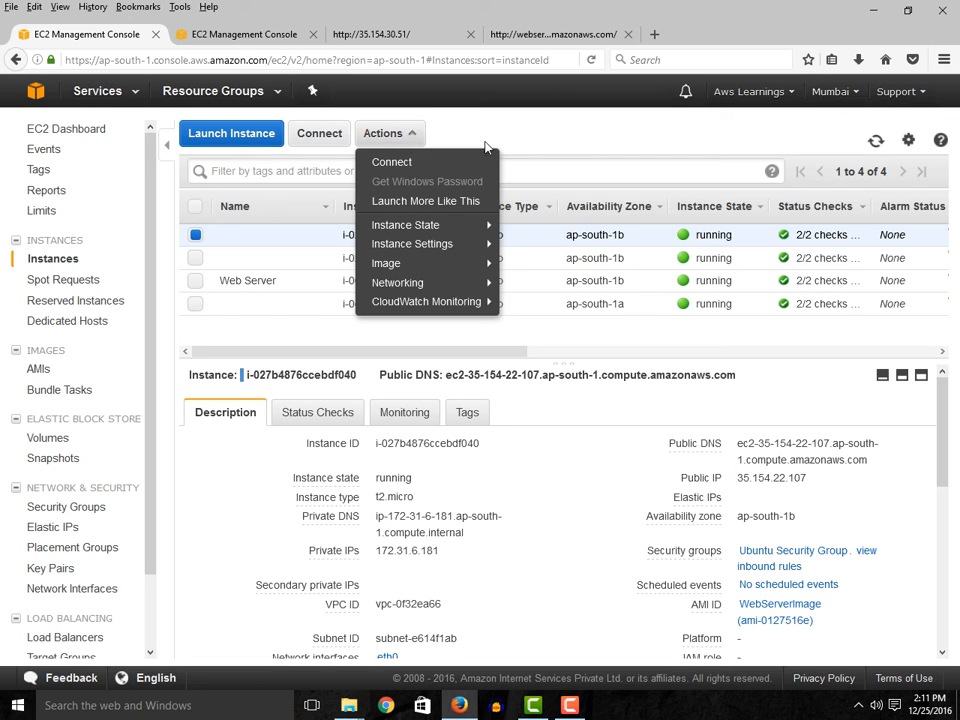
{"action": "left_click", "coordinate": [560, 147]}
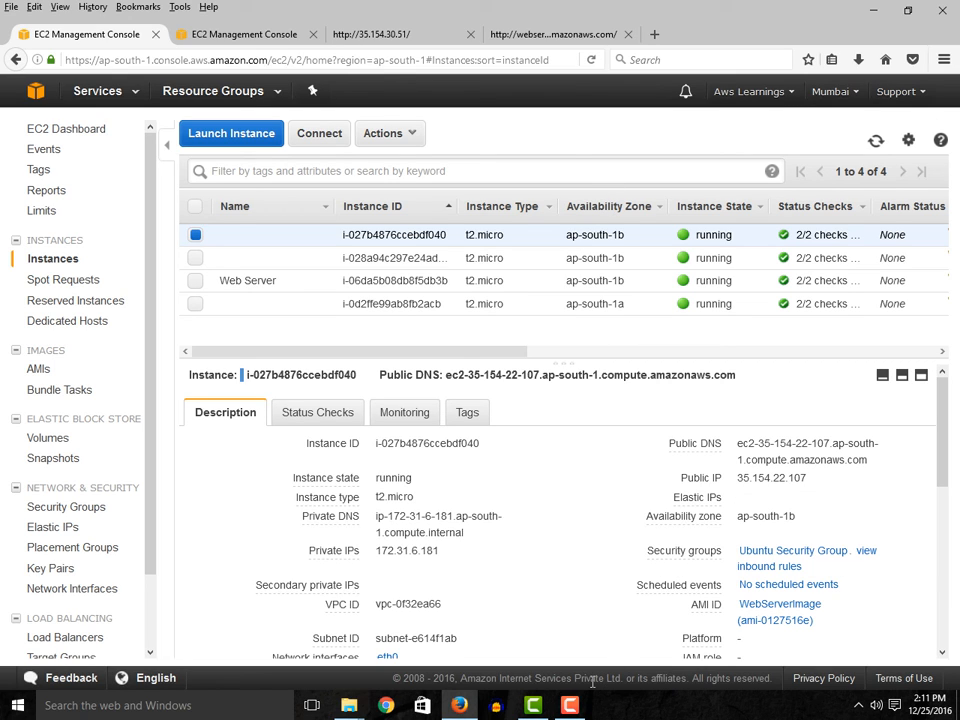
{"action": "mouse_move", "coordinate": [577, 712]}
{"action": "scroll", "coordinate": [158, 515], "scroll_direction": "down", "scroll_amount": 2}
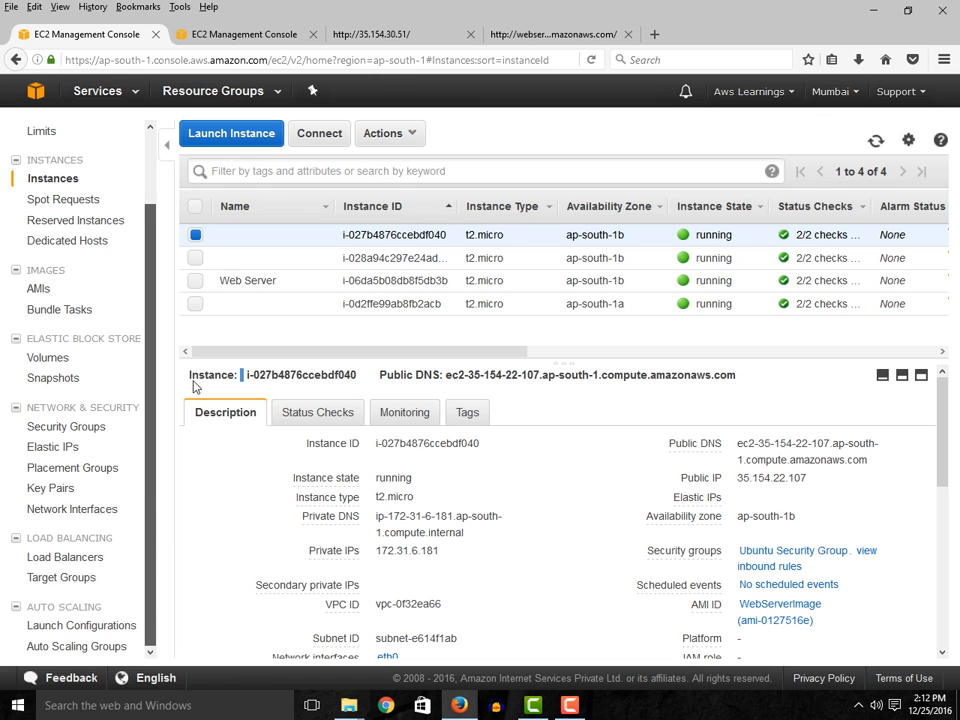
{"action": "scroll", "coordinate": [145, 233], "scroll_direction": "up", "scroll_amount": 2}
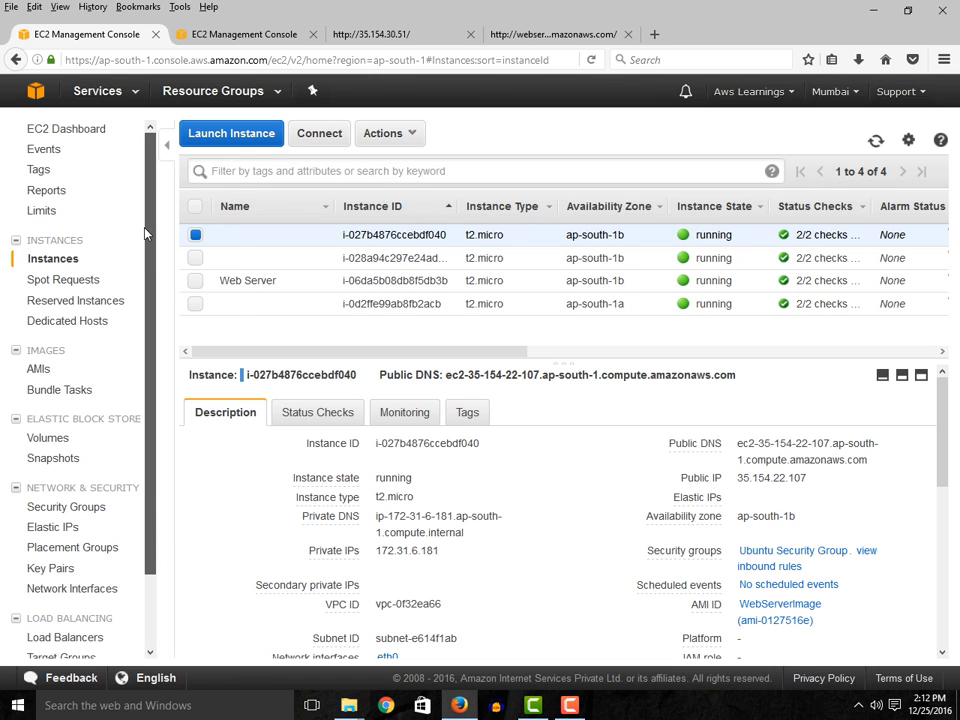
- Return to the EC2 Dashboard, minimize the browser, and open the AWS Load Balancing and Auto Scaling presentation from the desktop
{"action": "left_click", "coordinate": [95, 132]}
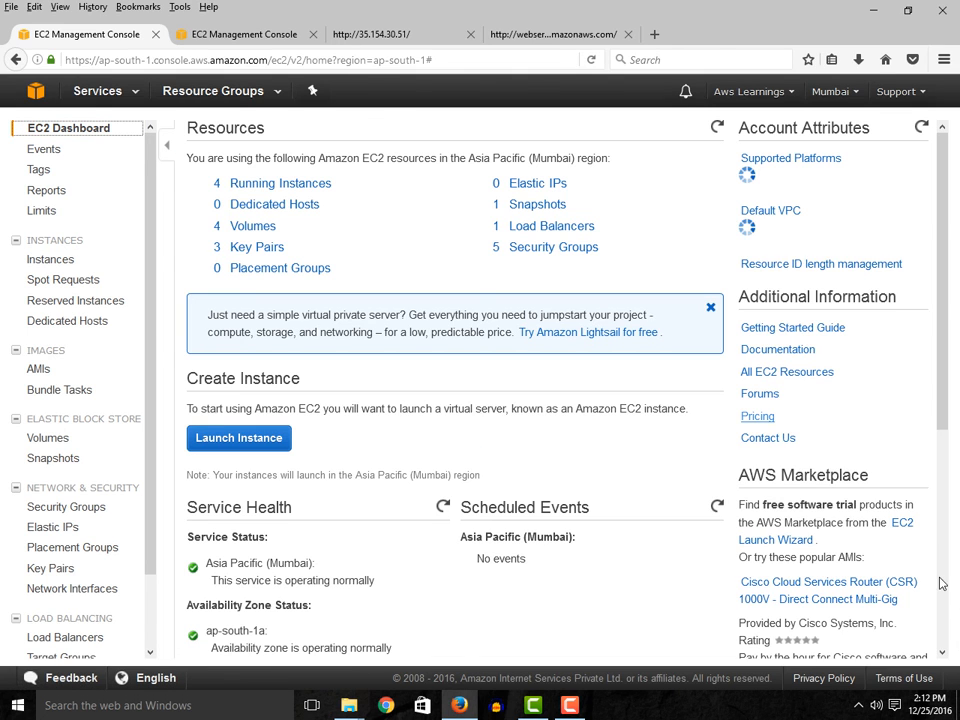
{"action": "left_click", "coordinate": [873, 10]}
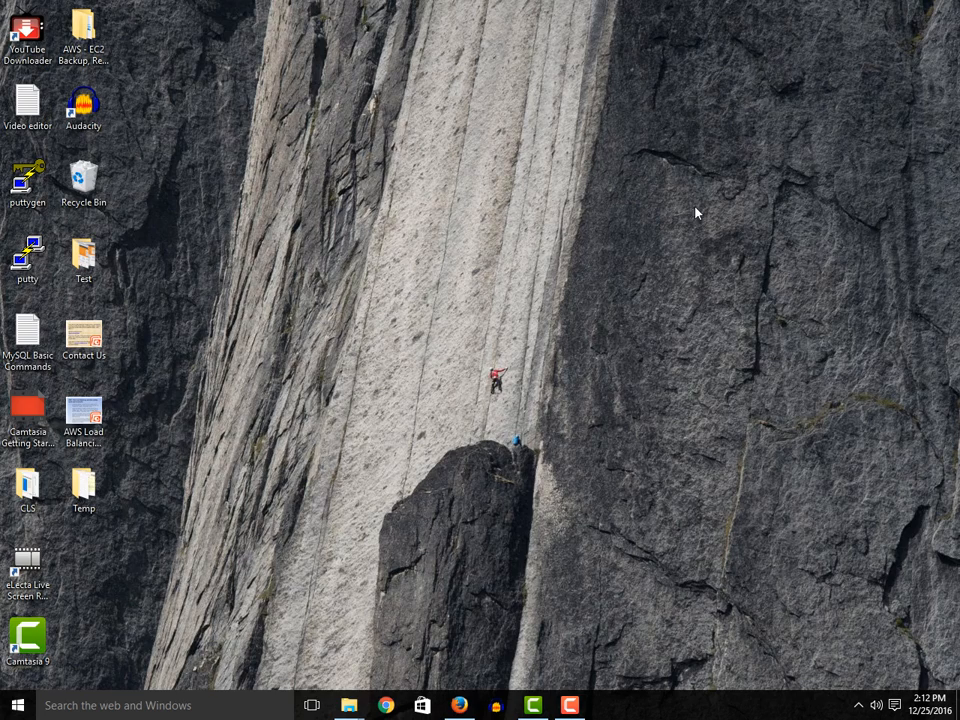
{"action": "double_click", "coordinate": [82, 428]}
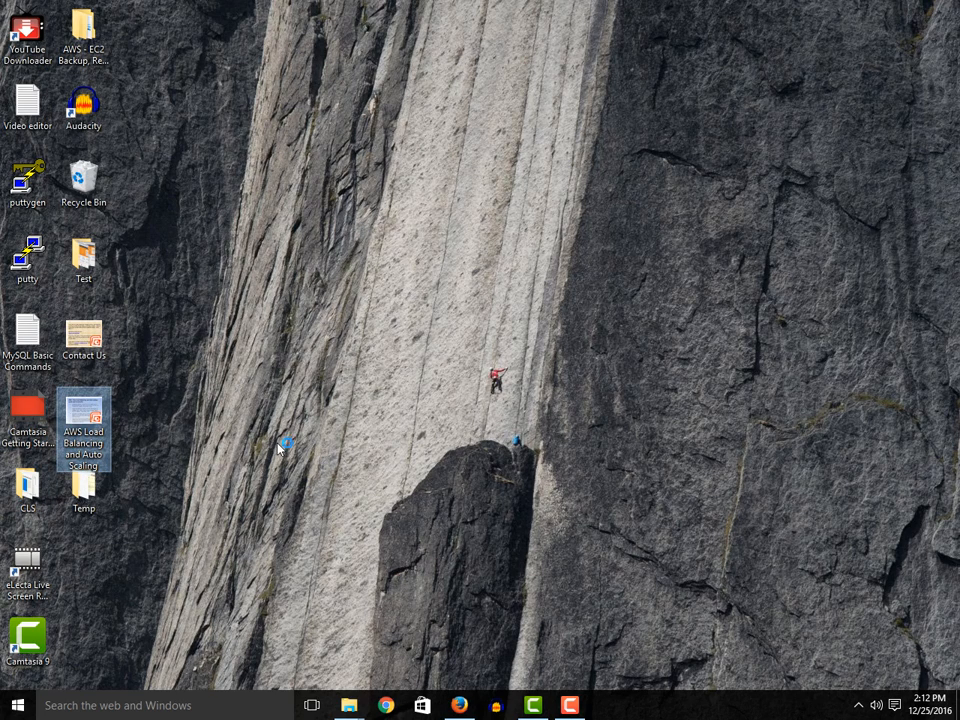